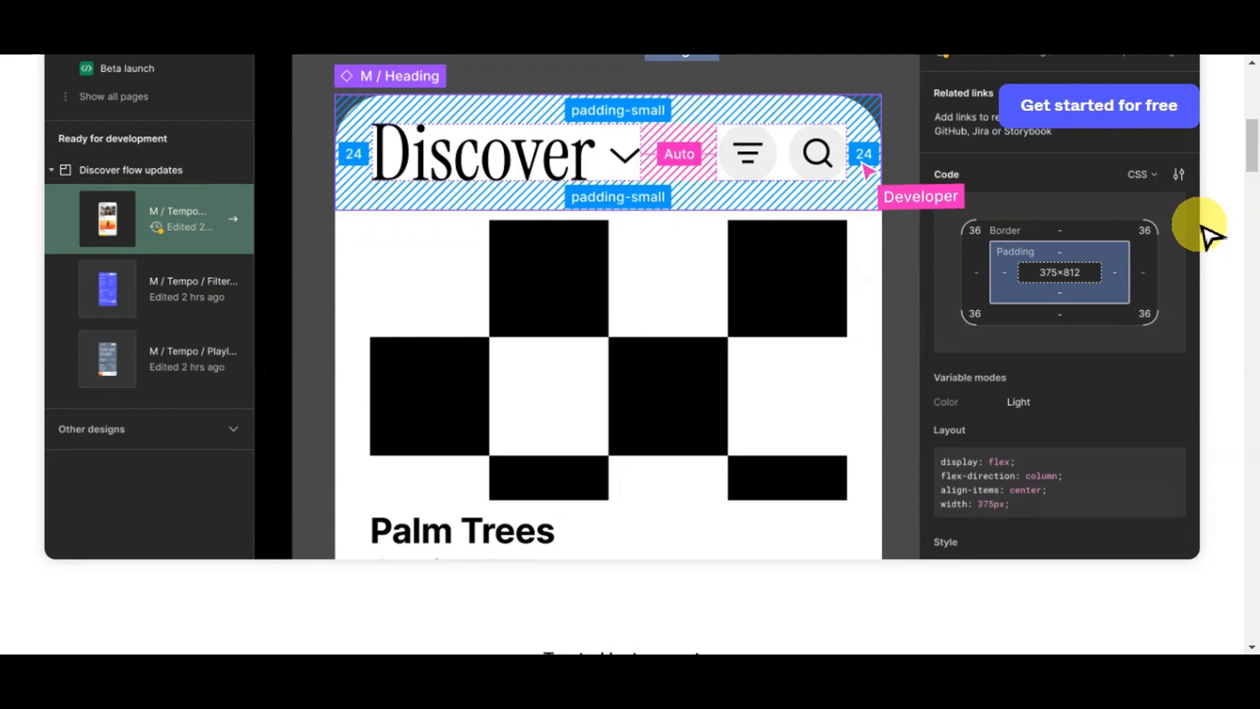
- Scroll through the Figma homepage to review its product feature sections
scroll(1209, 235, down, 10)
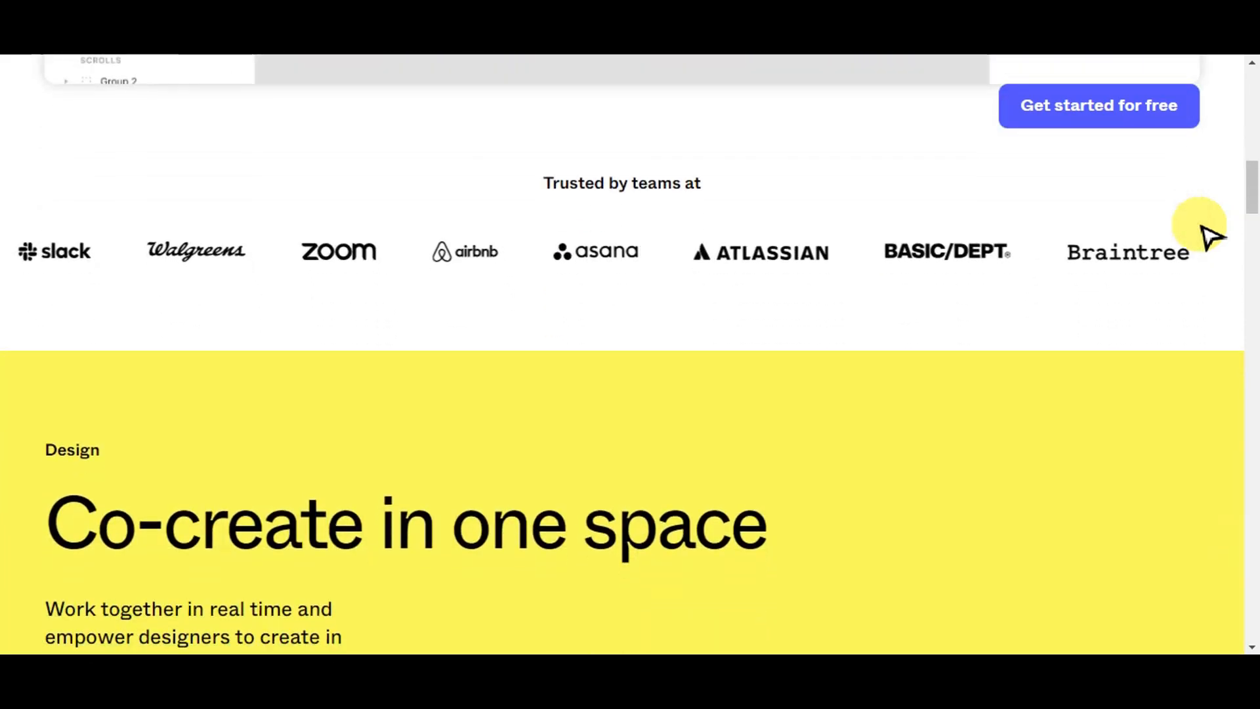
scroll(1210, 235, down, 3)
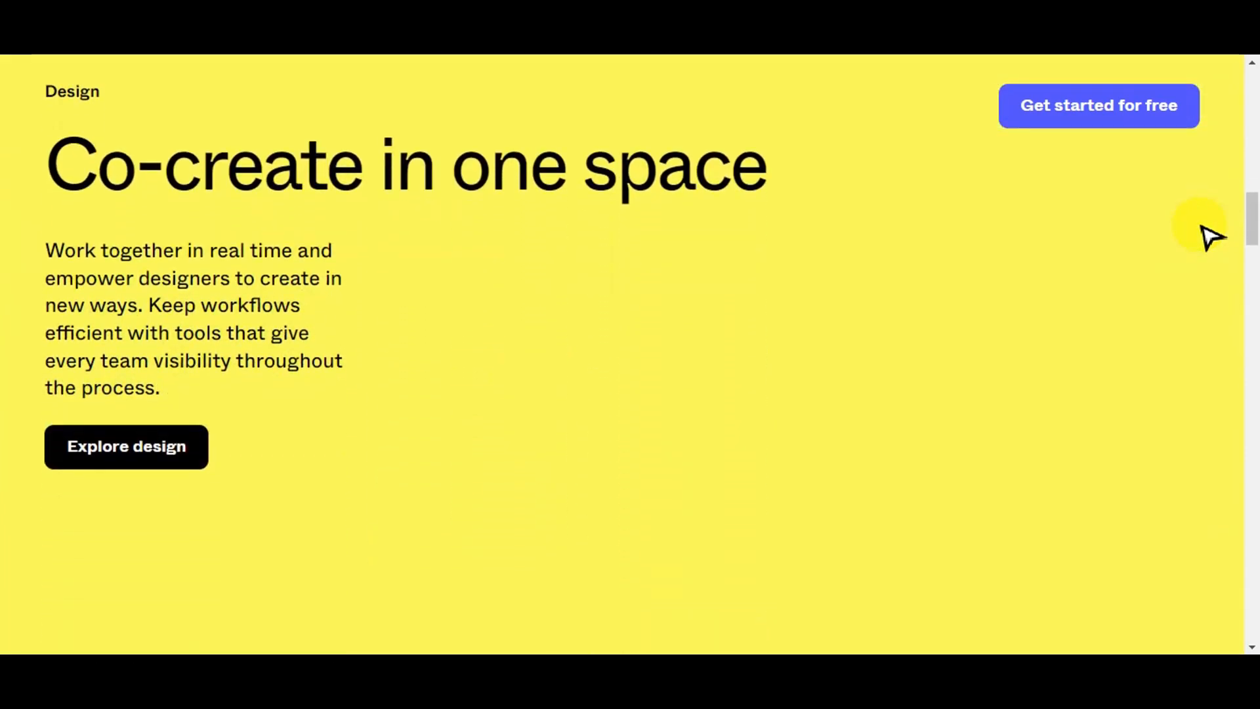
scroll(1209, 235, down, 9)
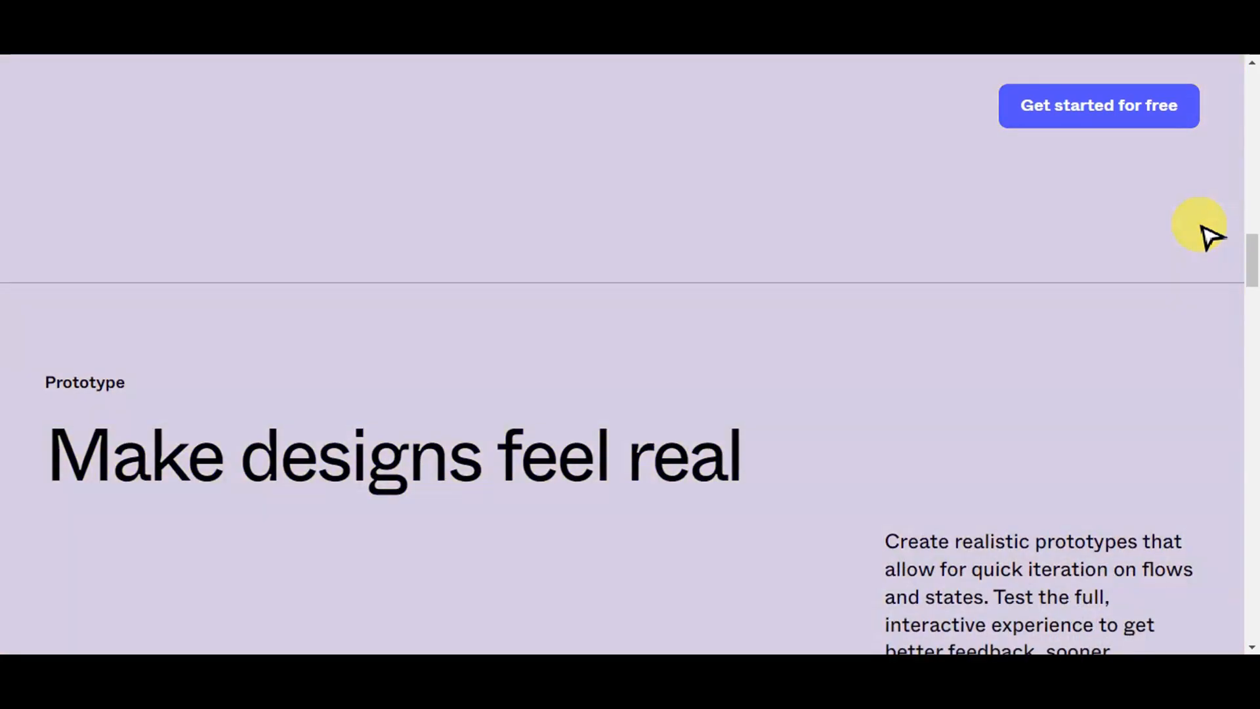
scroll(1210, 235, down, 2)
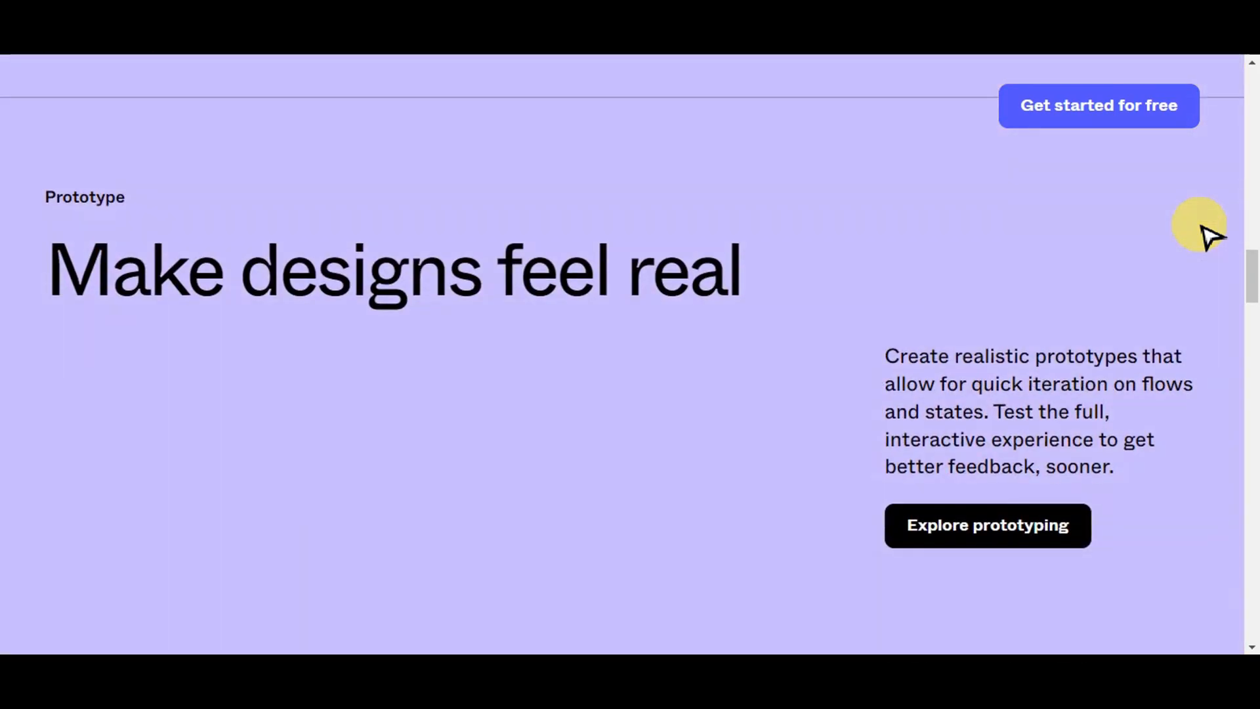
scroll(1210, 235, down, 2)
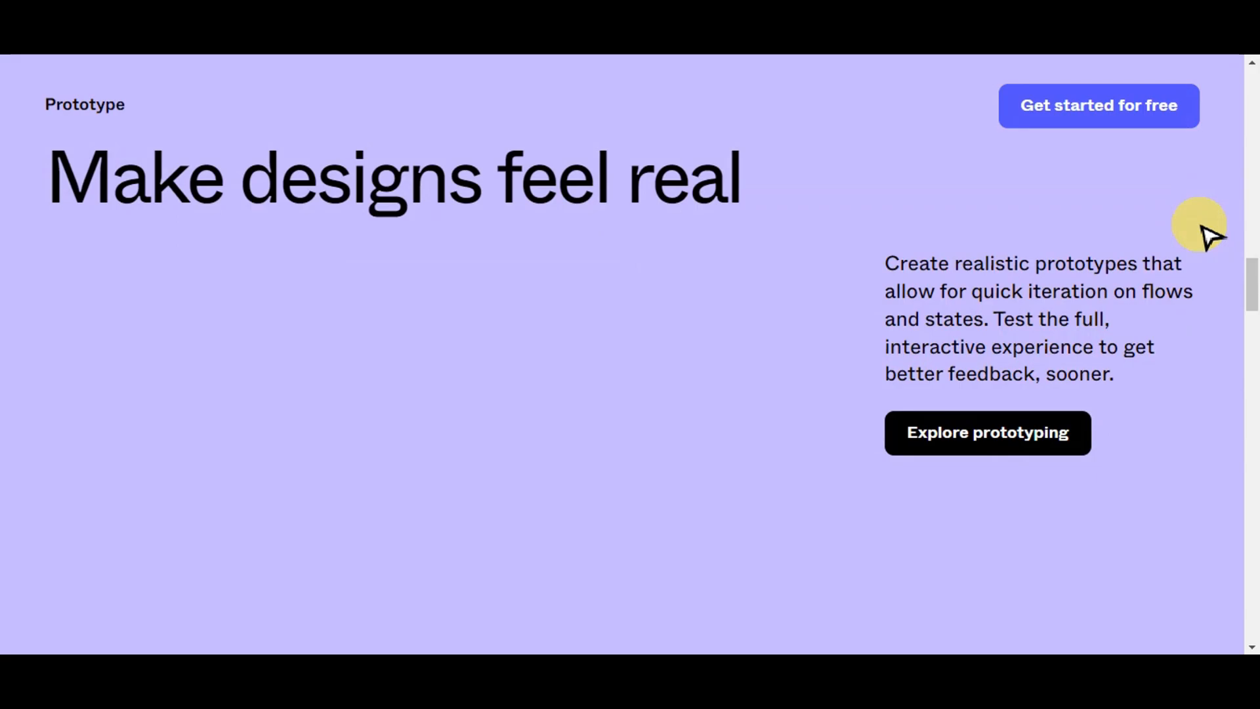
scroll(1209, 235, down, 2)
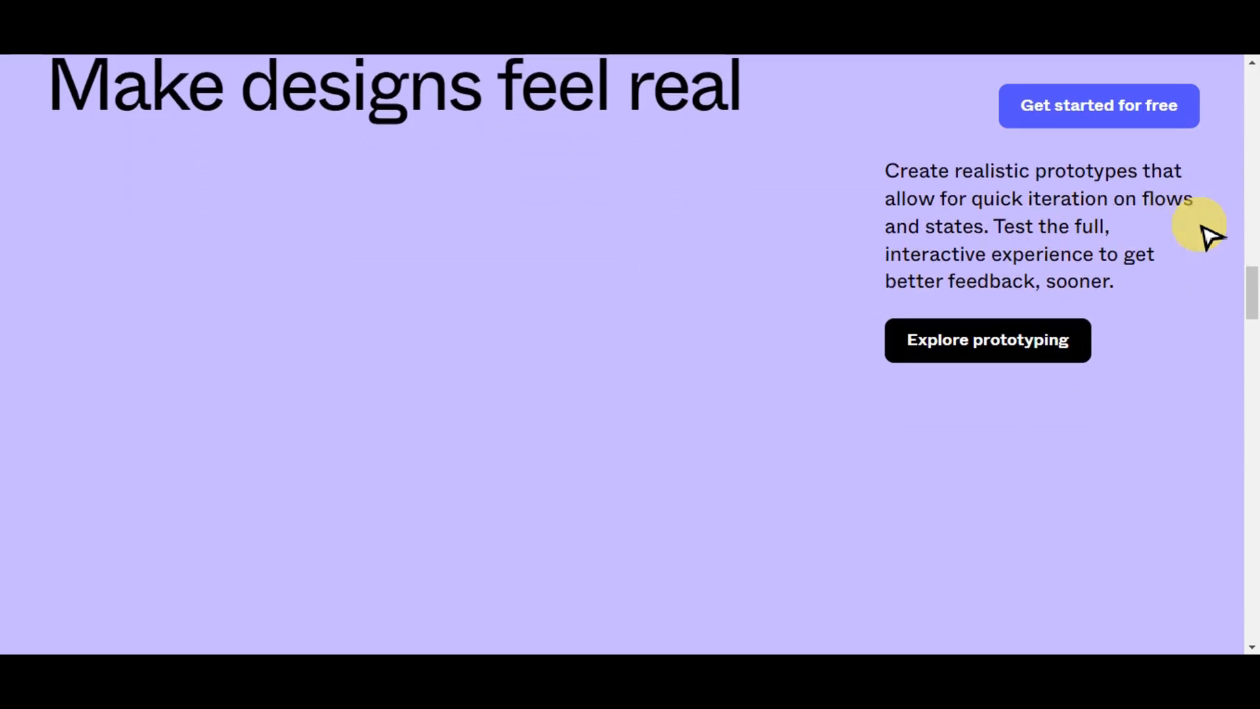
scroll(1210, 235, down, 5)
scroll(1210, 235, down, 2)
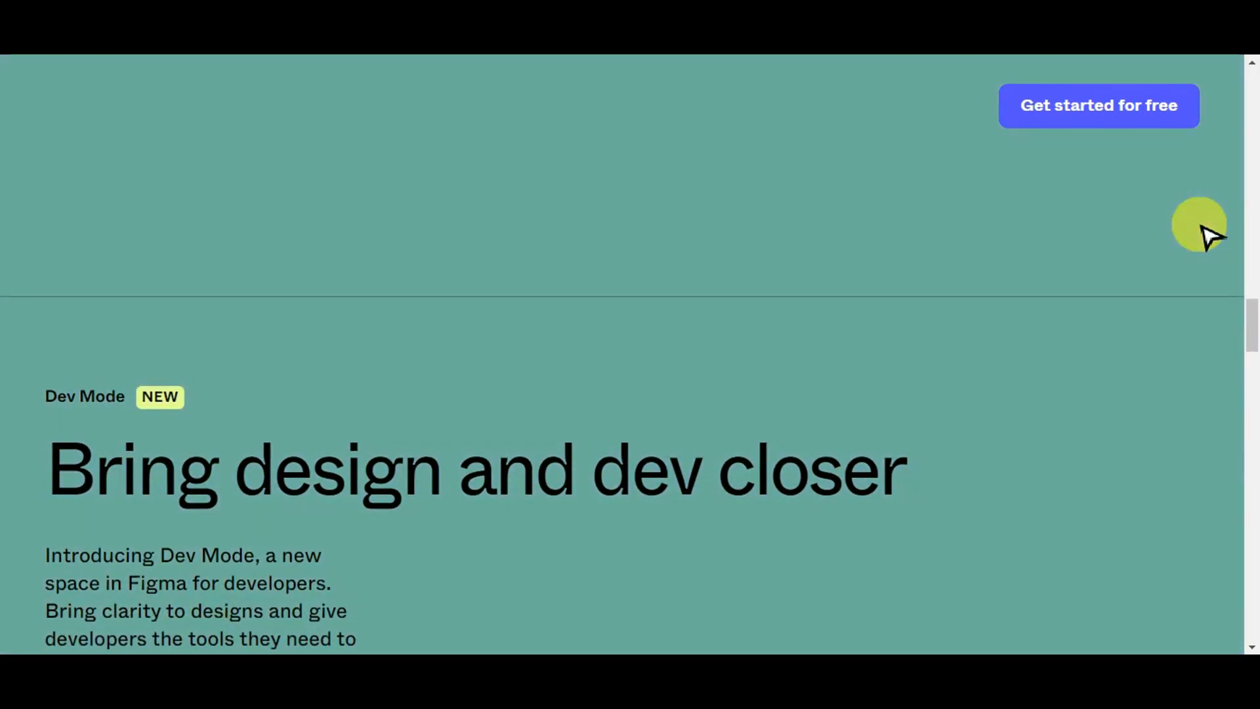
scroll(1209, 235, down, 5)
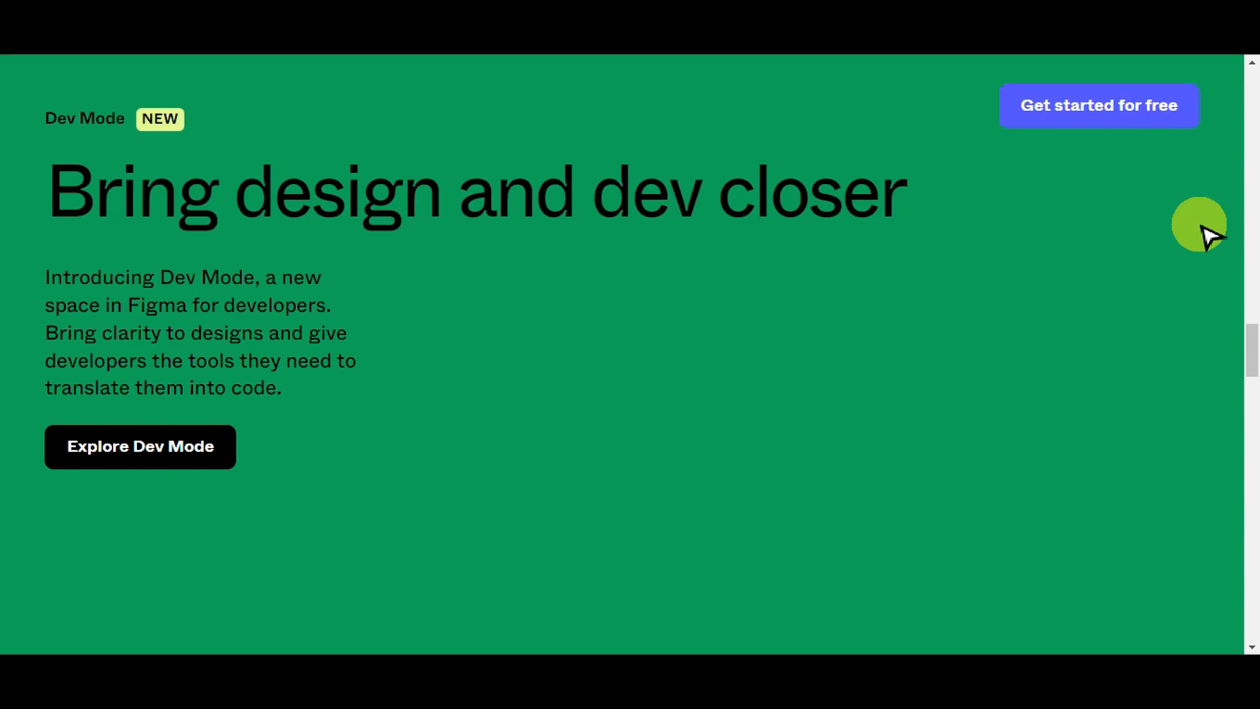
scroll(1209, 235, down, 8)
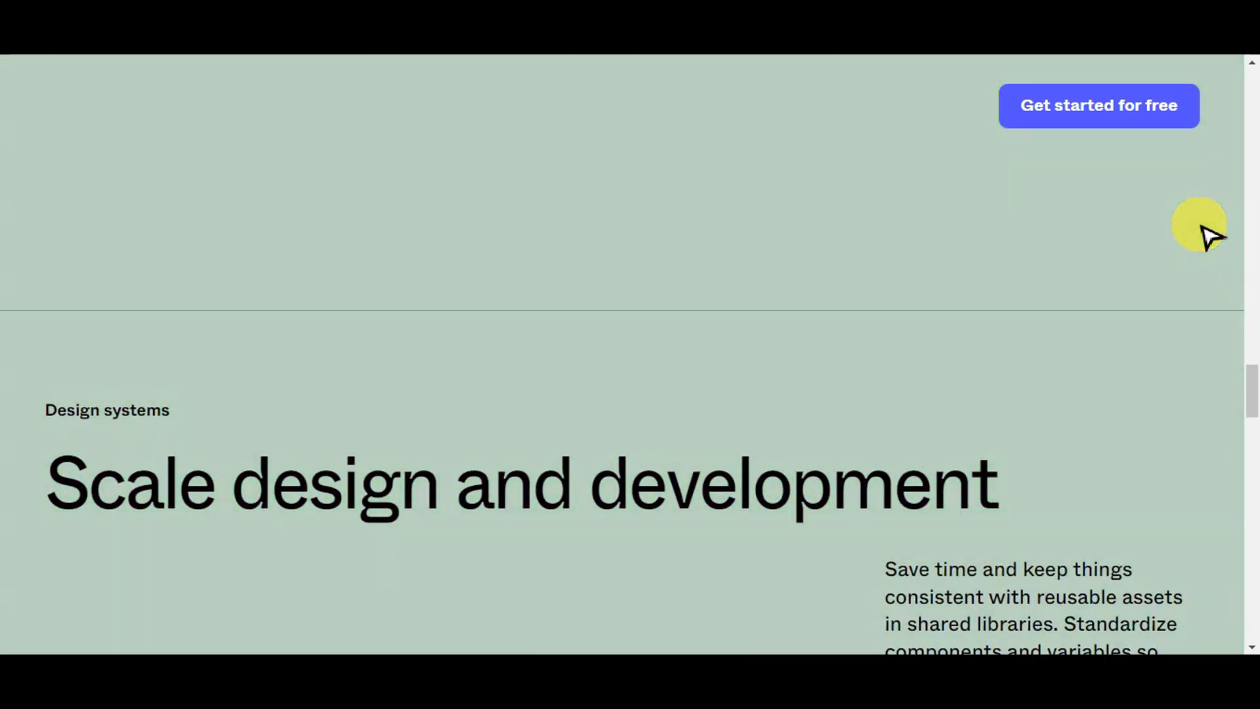
scroll(1209, 235, down, 3)
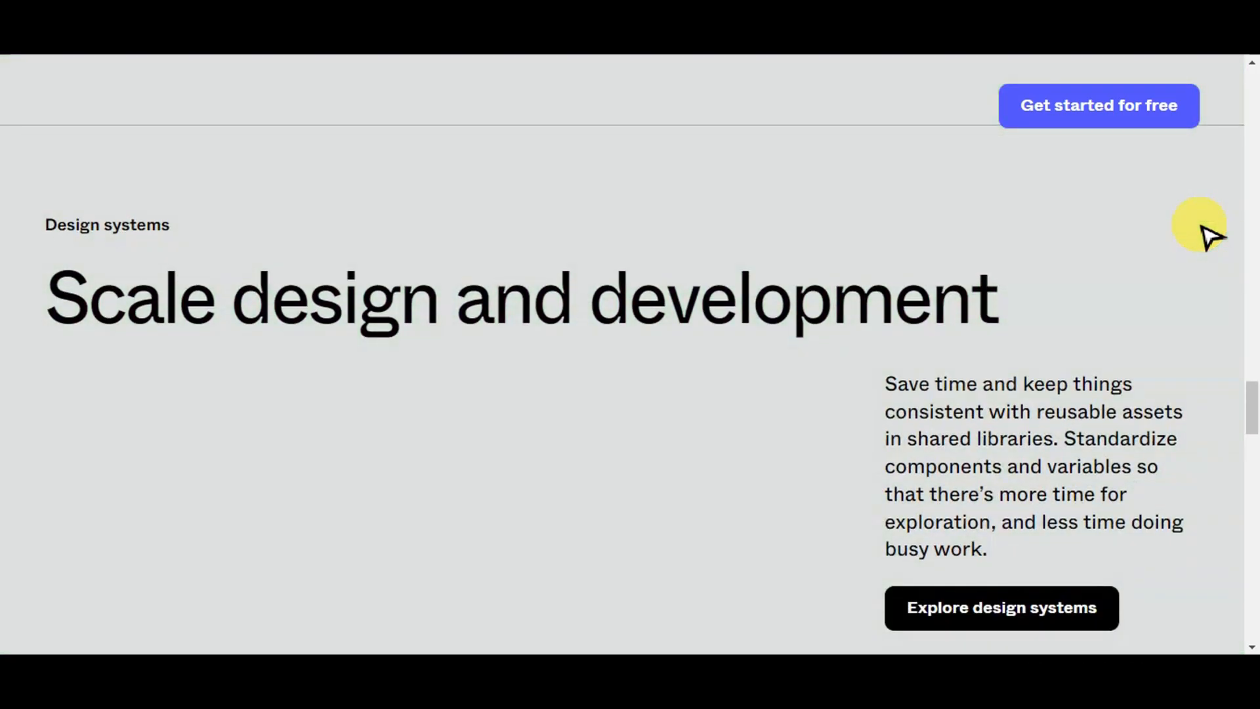
scroll(1210, 235, down, 2)
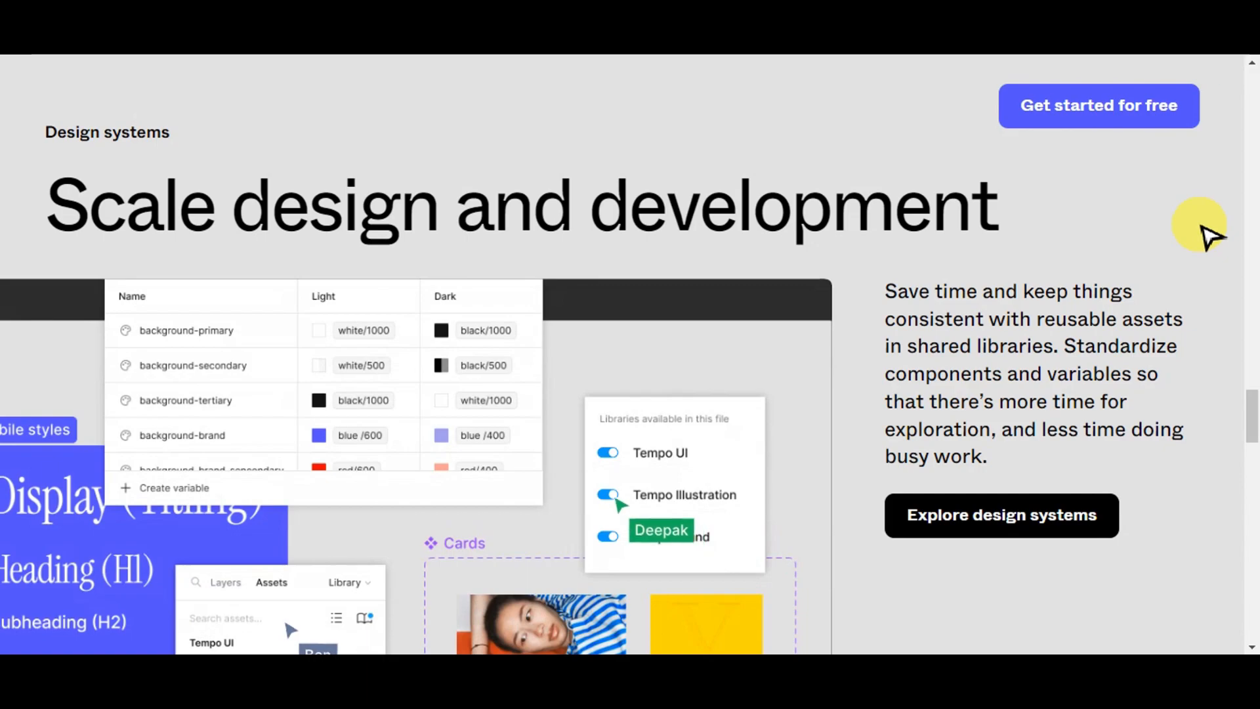
scroll(1210, 235, down, 7)
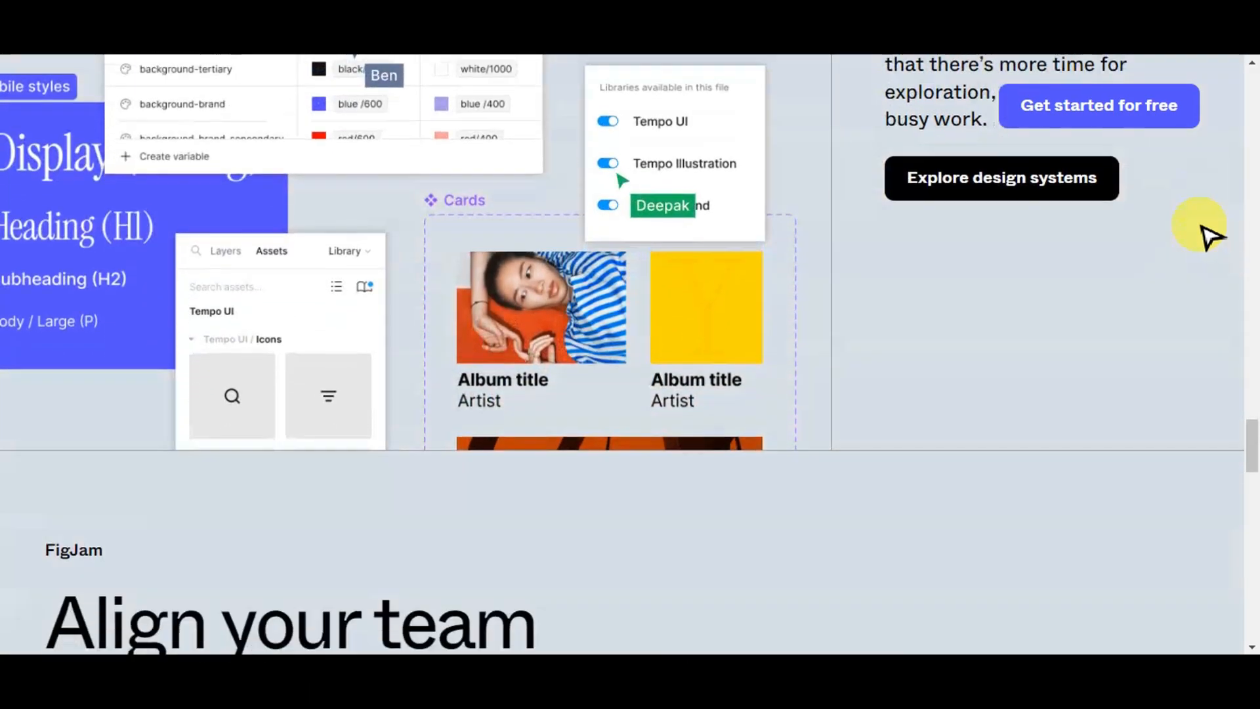
scroll(1210, 235, down, 12)
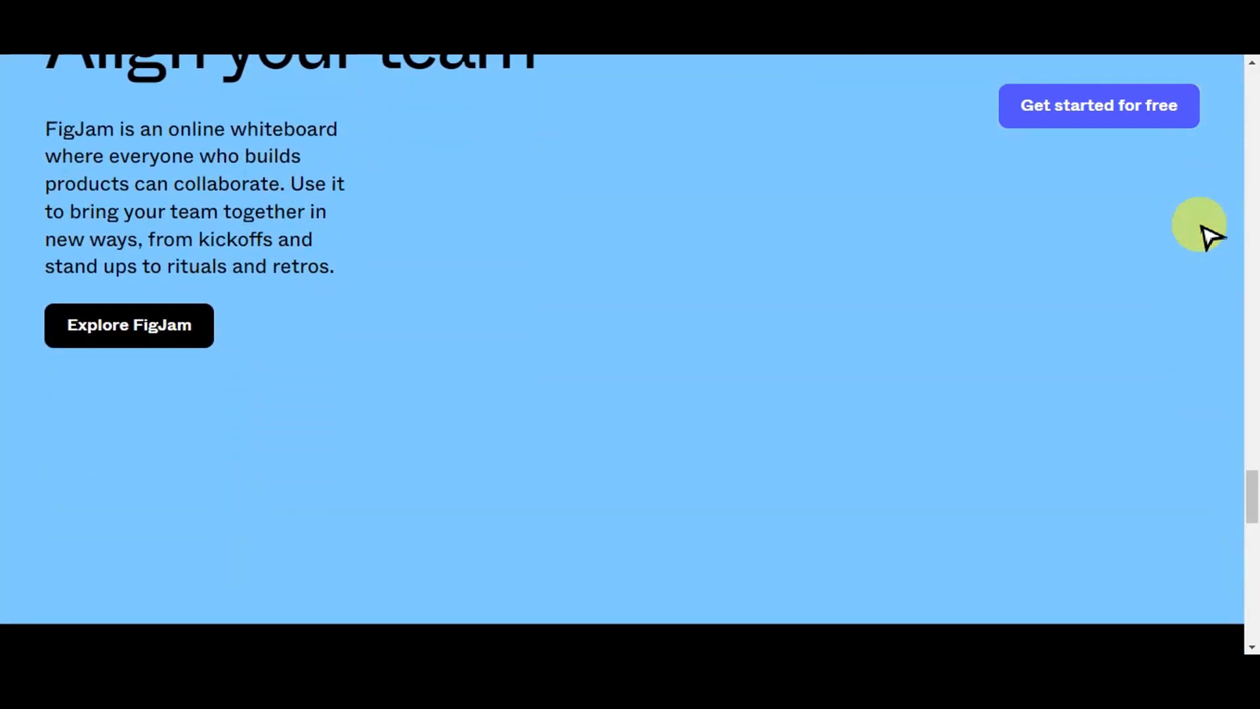
scroll(1209, 235, down, 4)
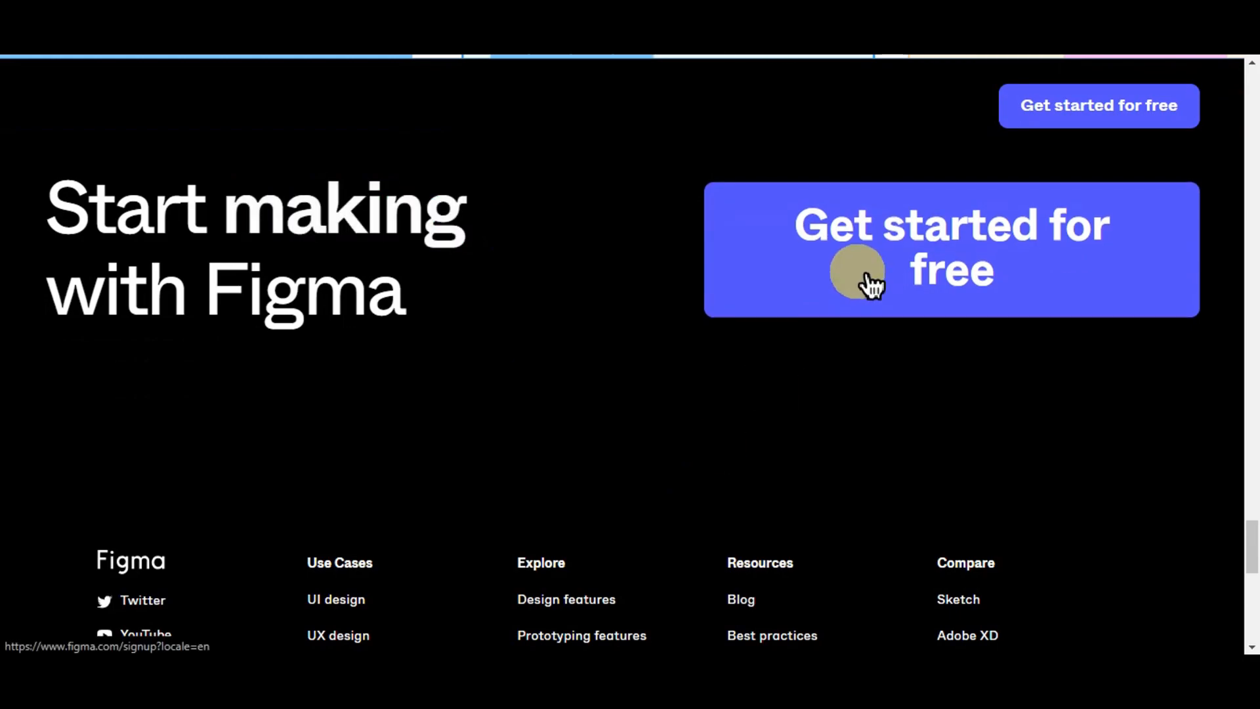
- Open the Figma file browser via the Get started for free link
click(866, 275)
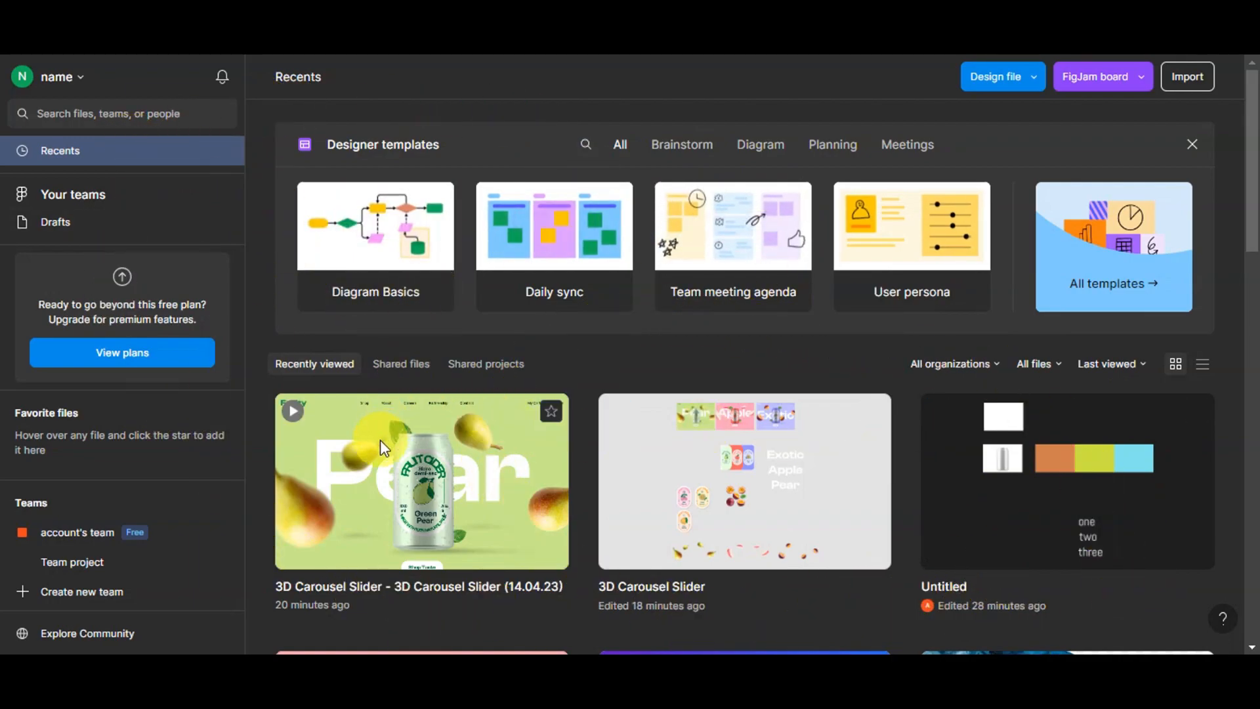
scroll(1024, 522, down, 5)
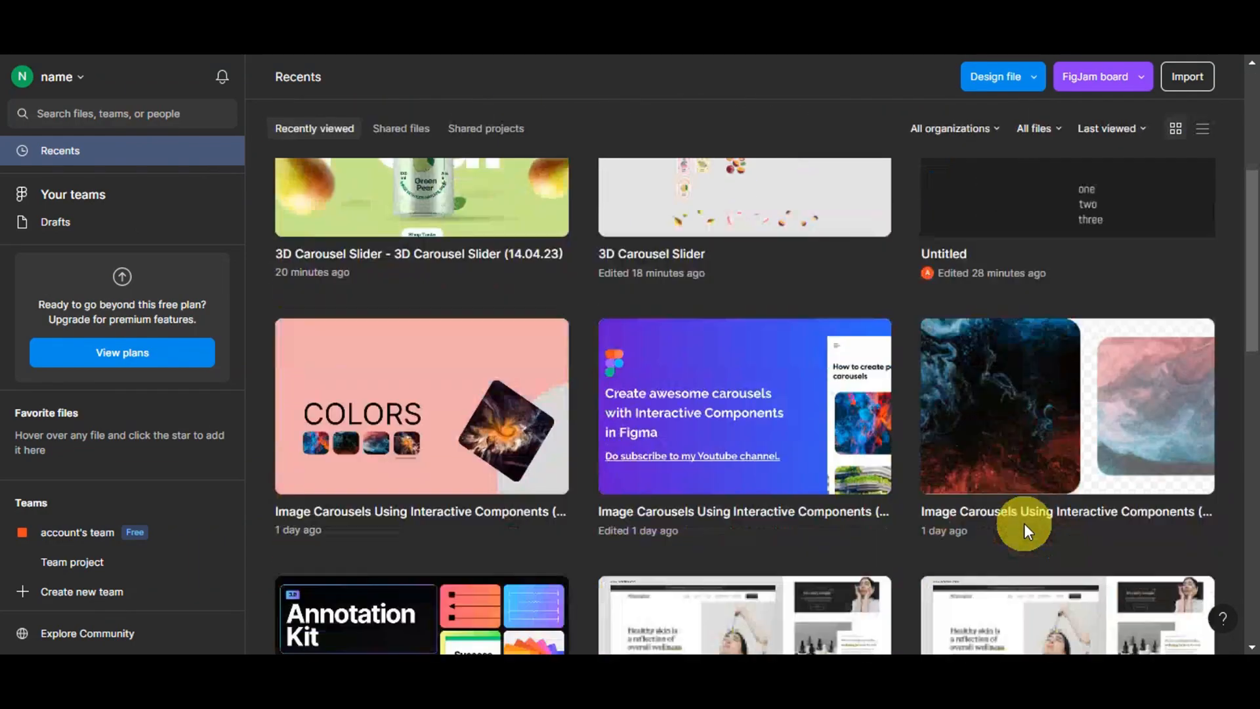
scroll(1023, 522, up, 5)
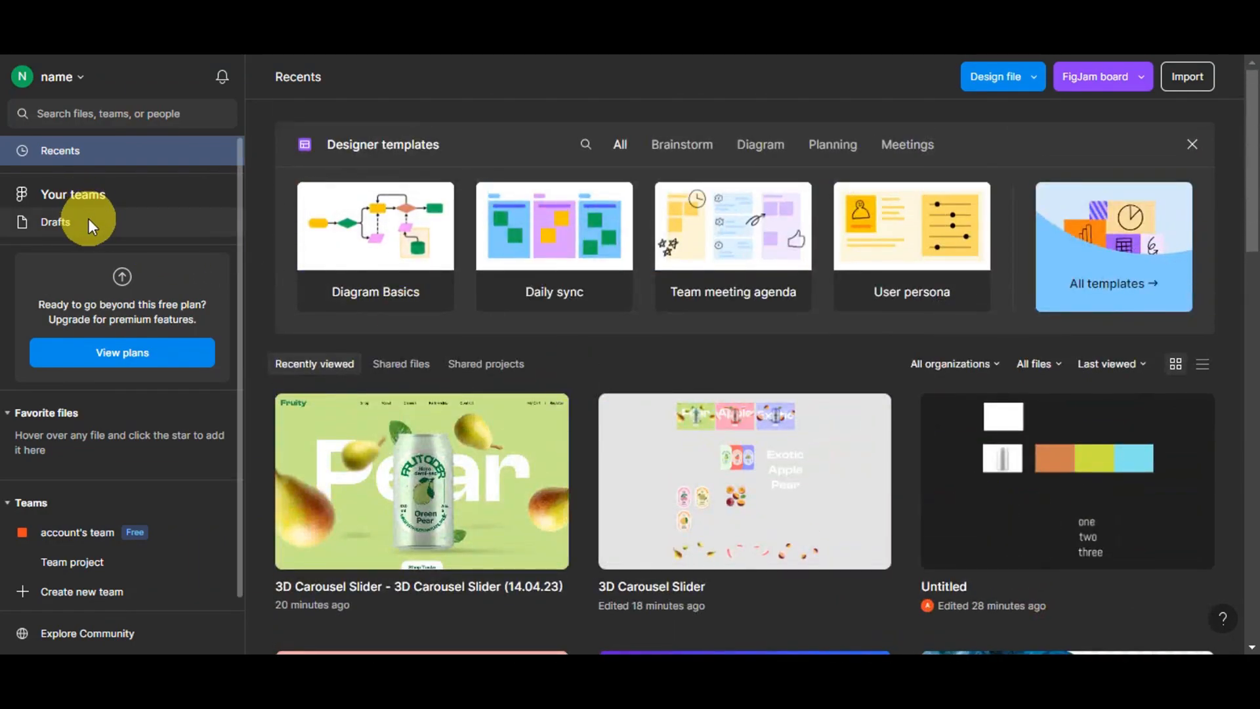
- Review the available pricing plans and close the plans dialog
click(139, 356)
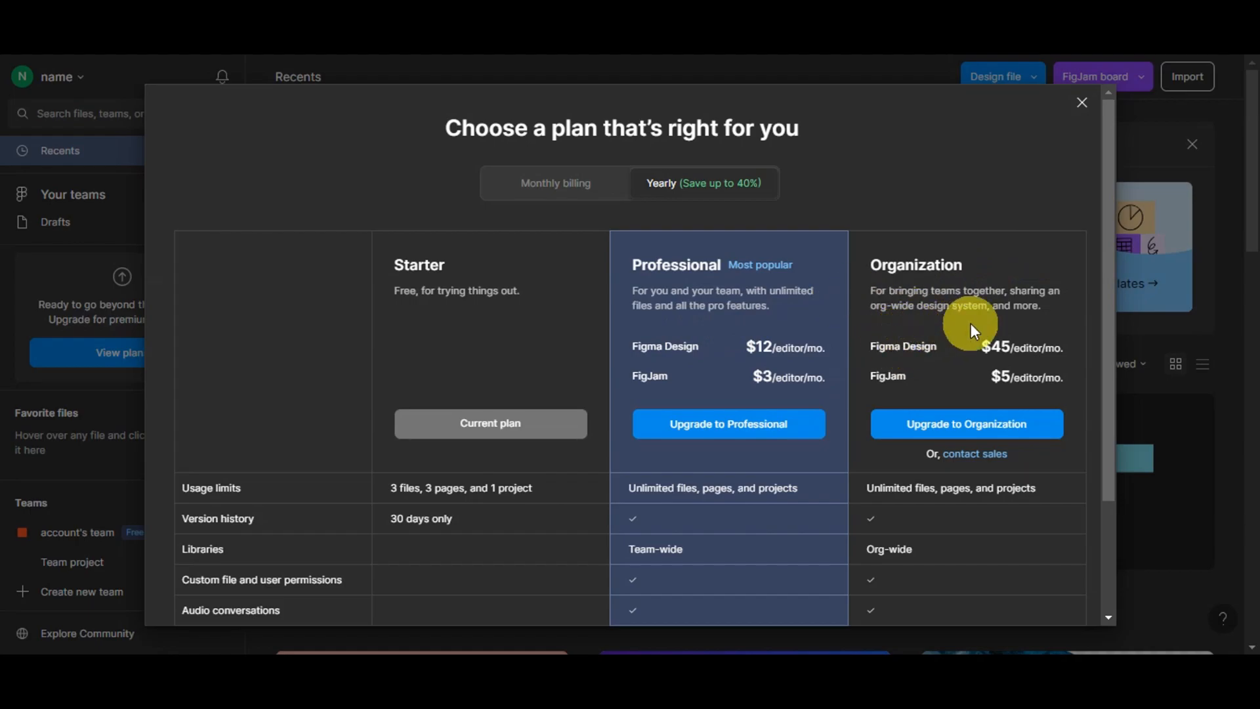
scroll(945, 447, down, 2)
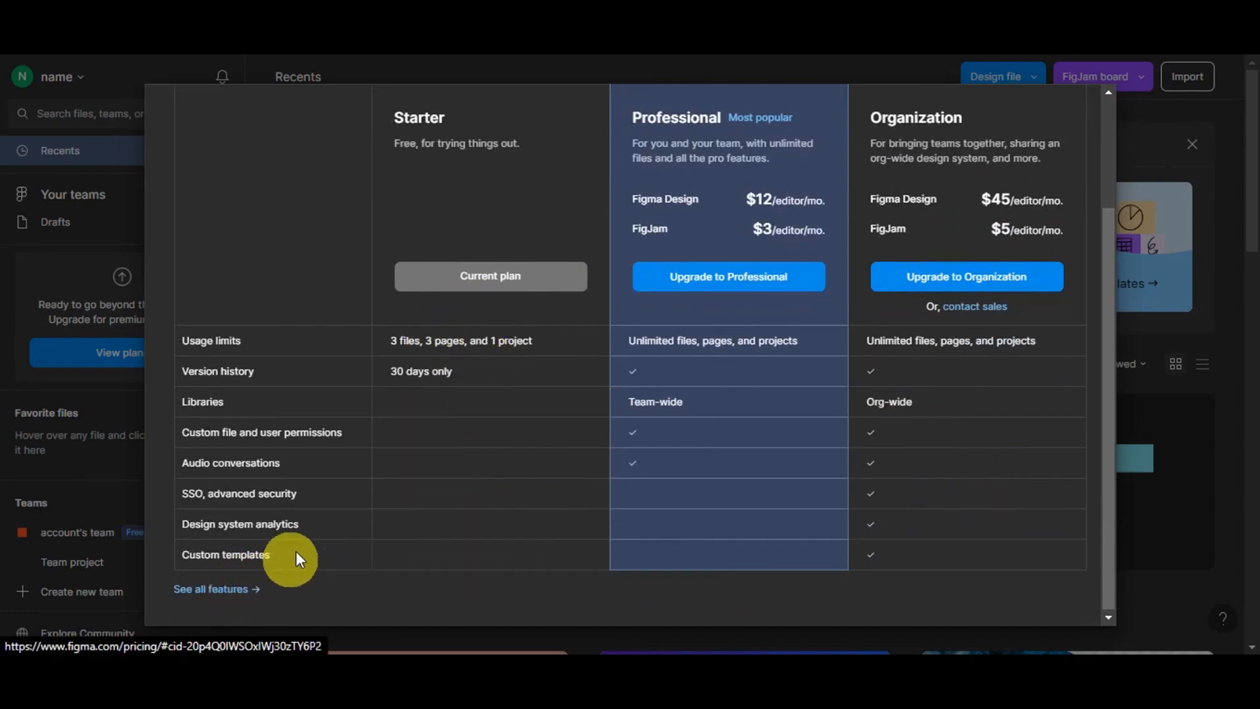
click(692, 69)
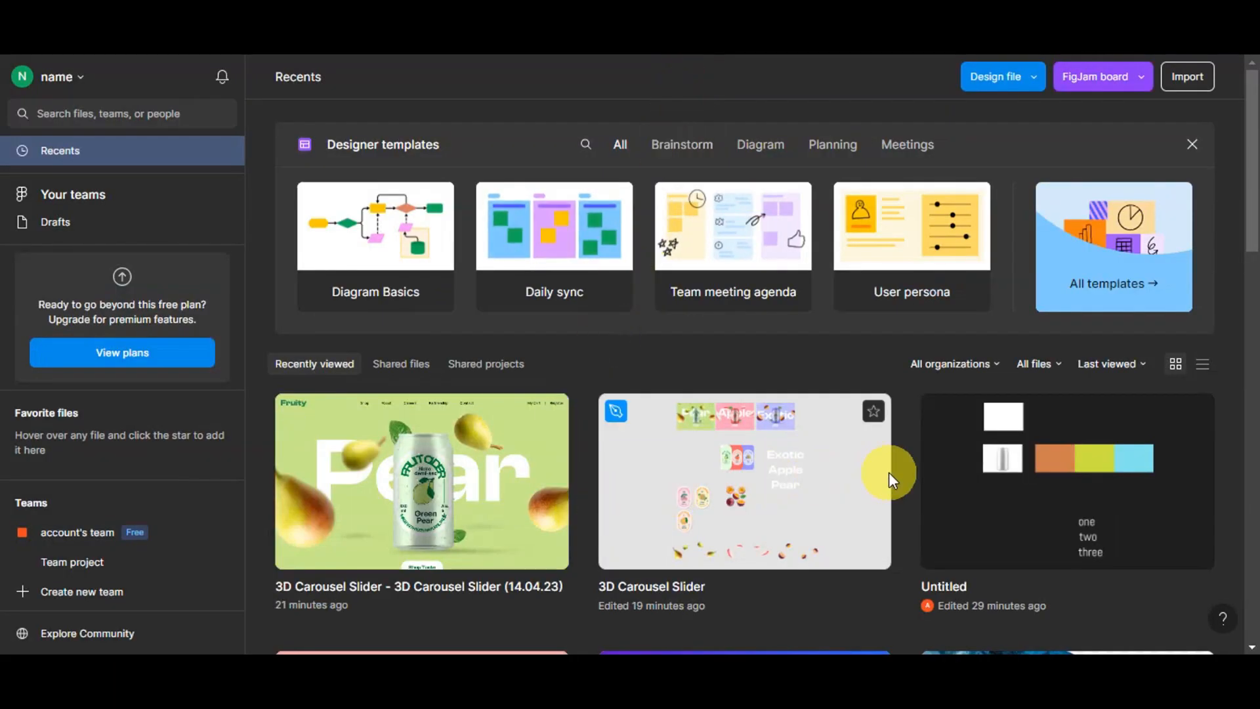
- Create a new design file in the account's team Team project
scroll(66, 427, down, 1)
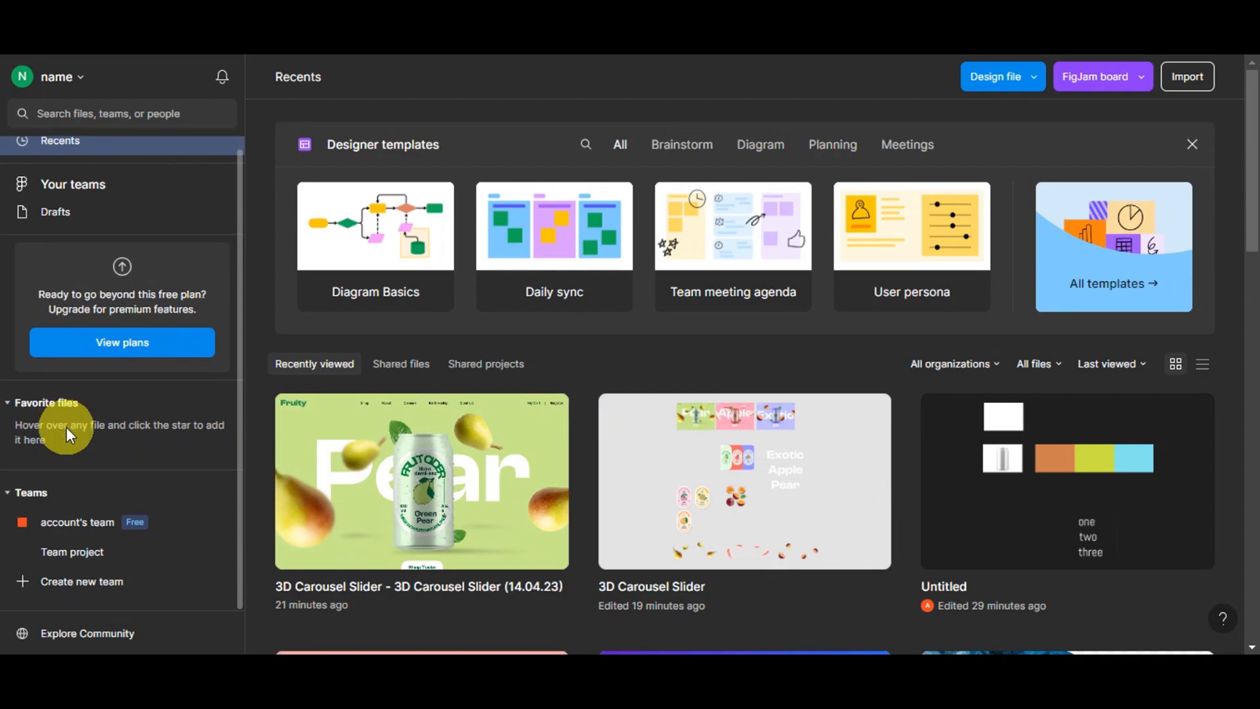
scroll(613, 498, down, 2)
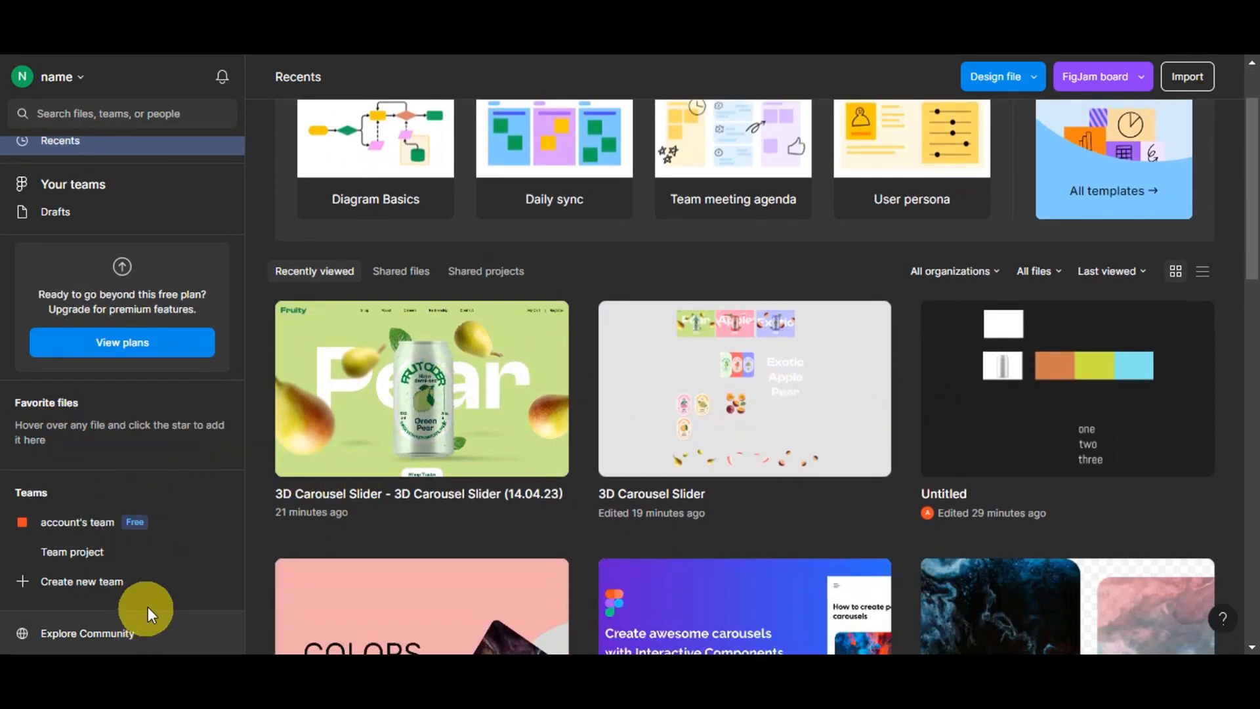
scroll(141, 584, up, 1)
scroll(518, 455, up, 2)
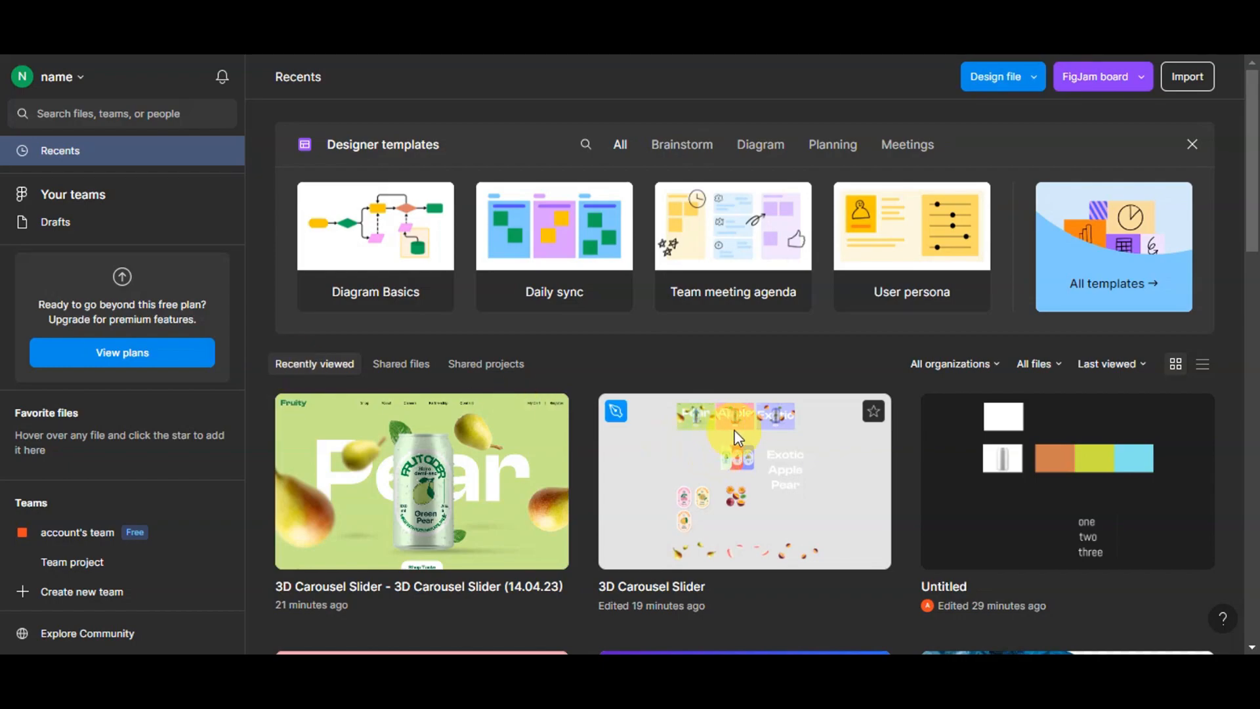
click(1006, 78)
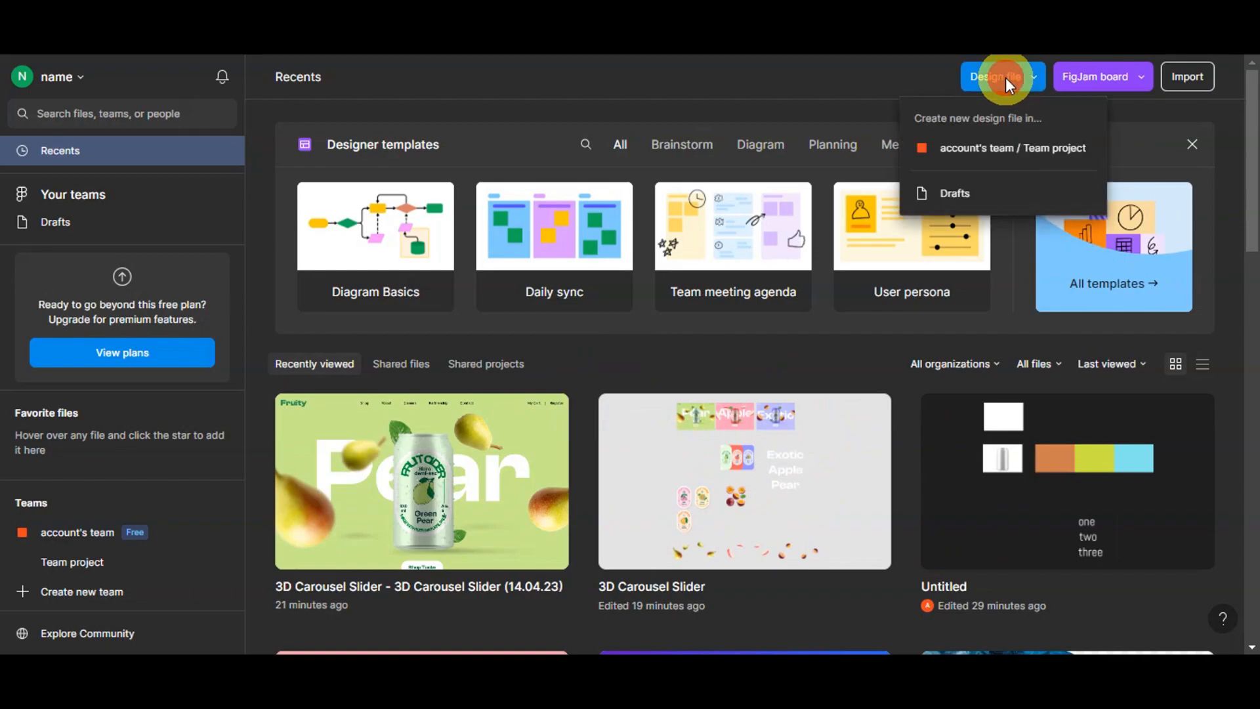
click(978, 148)
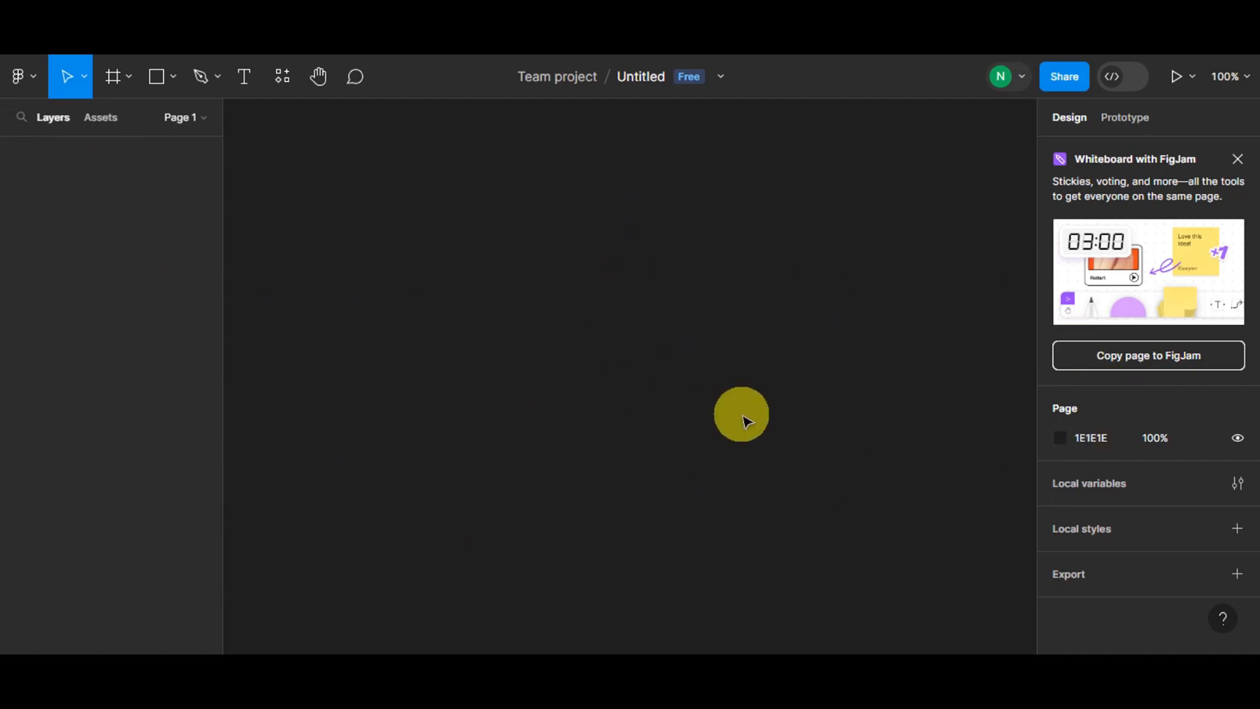
- Add a MacBook Air desktop frame of 1280×832 to the canvas
click(119, 87)
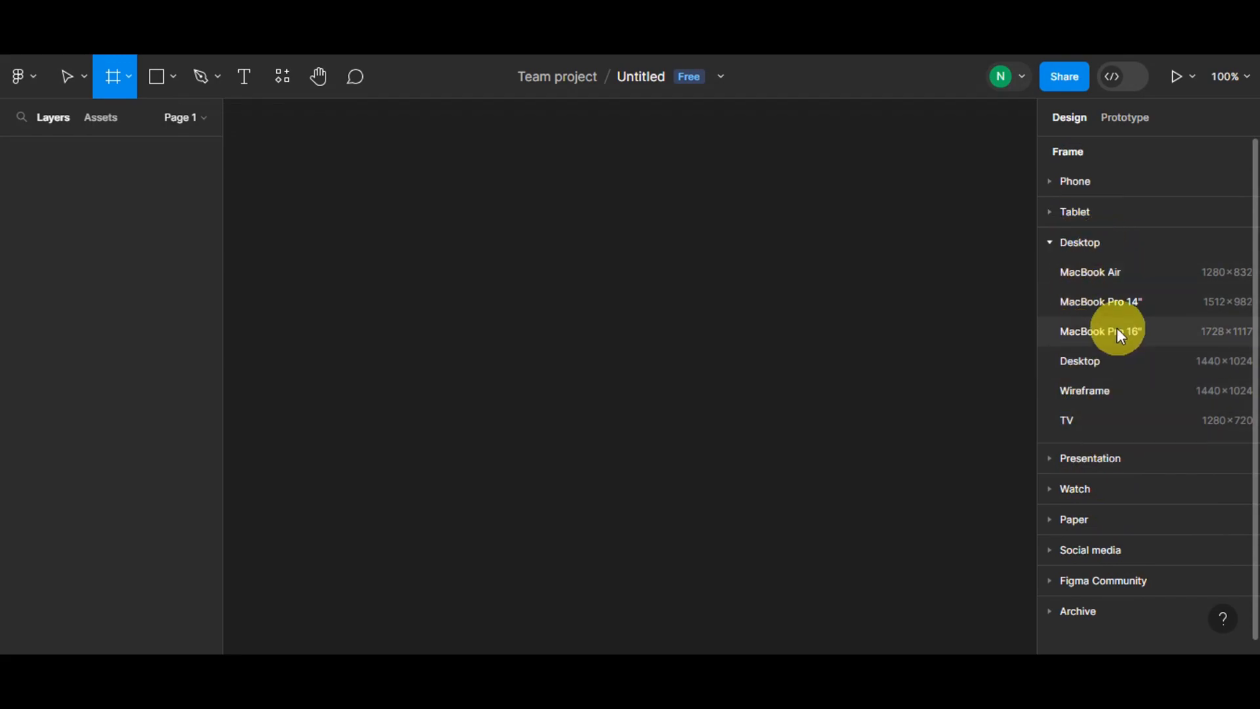
click(1115, 284)
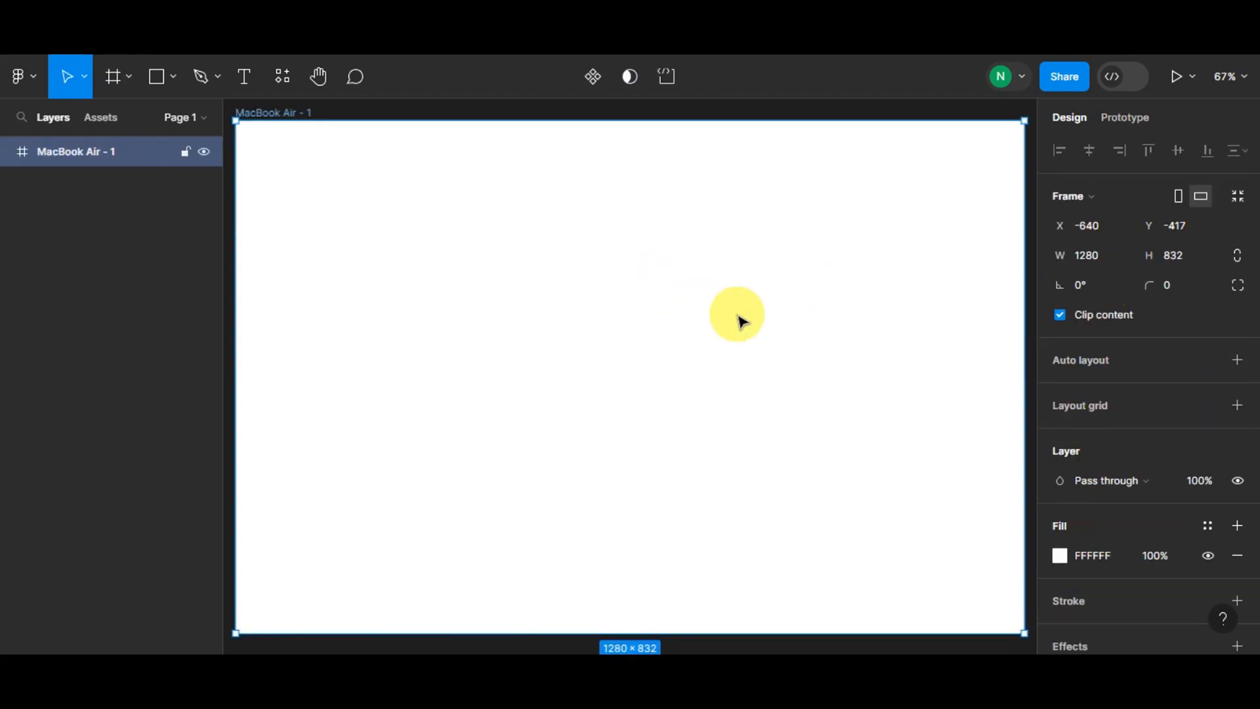
scroll(741, 321, down, 2)
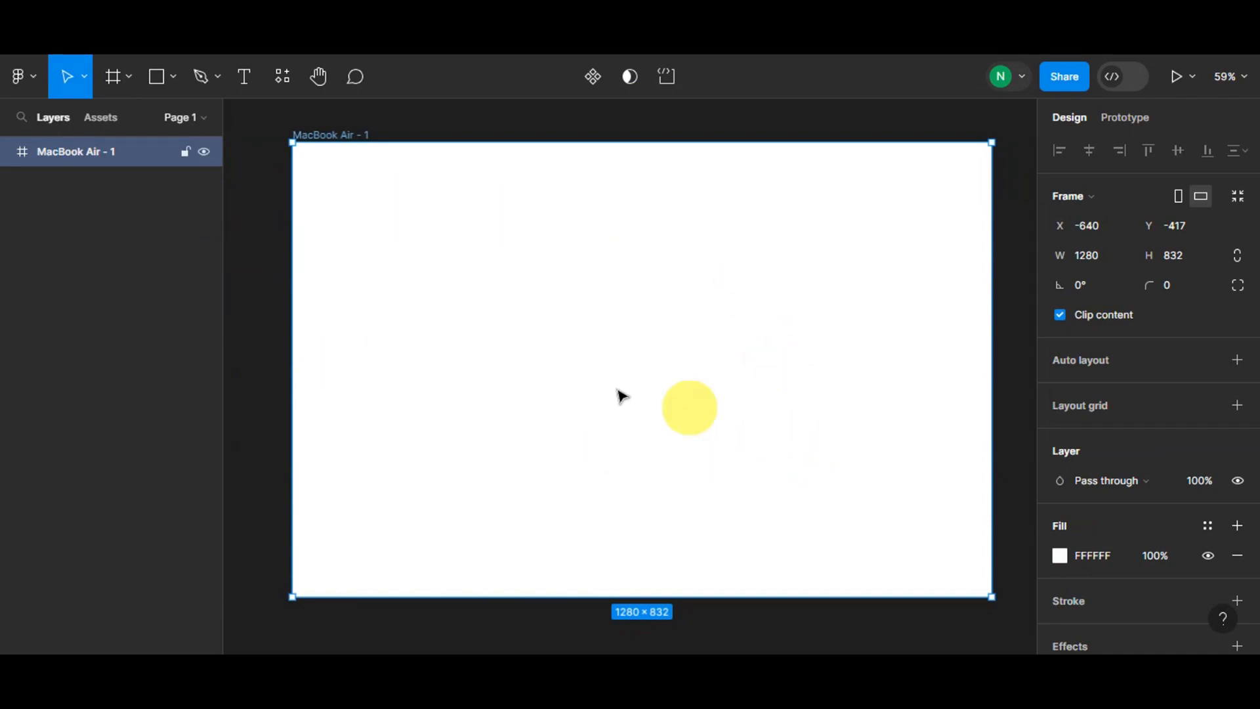
click(115, 78)
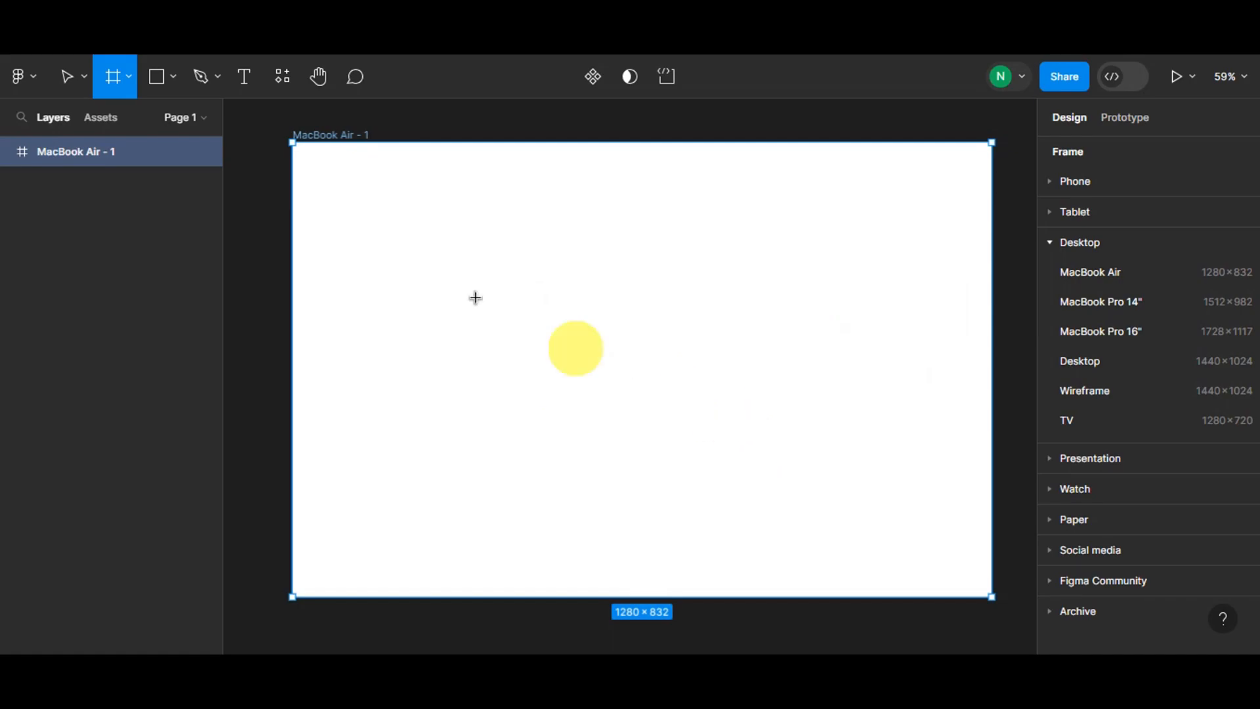
scroll(1046, 487, down, 1)
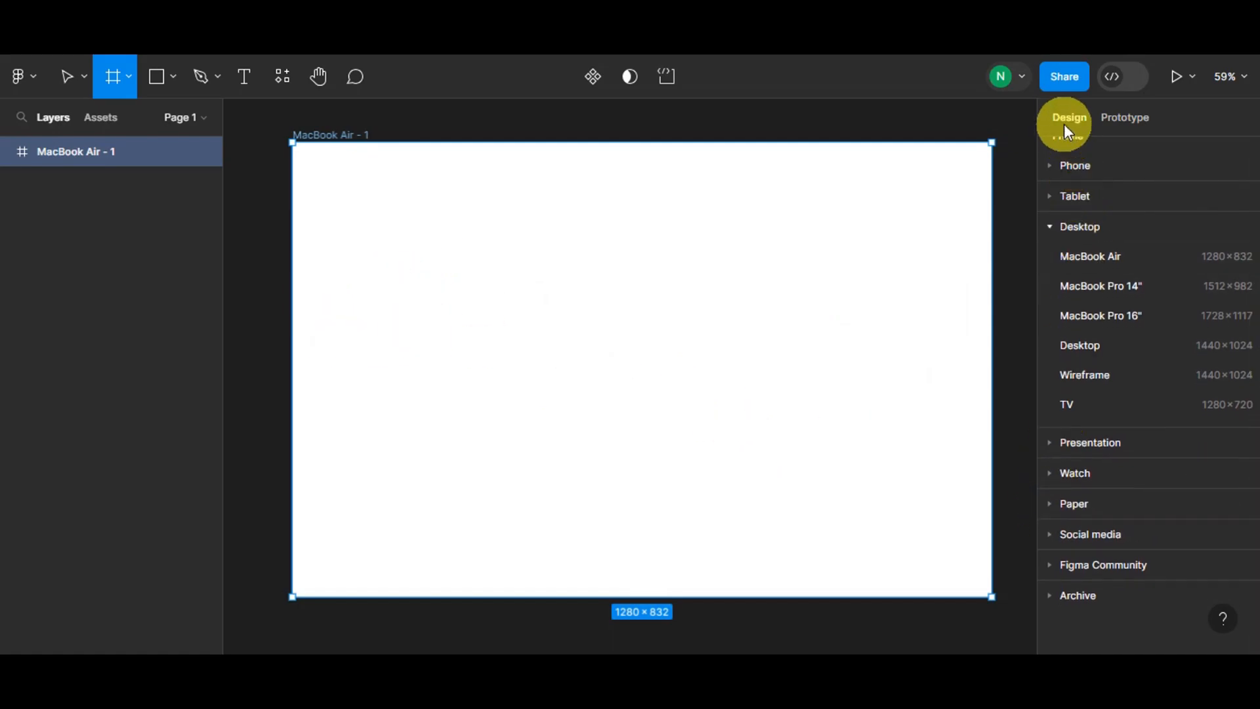
click(1009, 141)
click(861, 133)
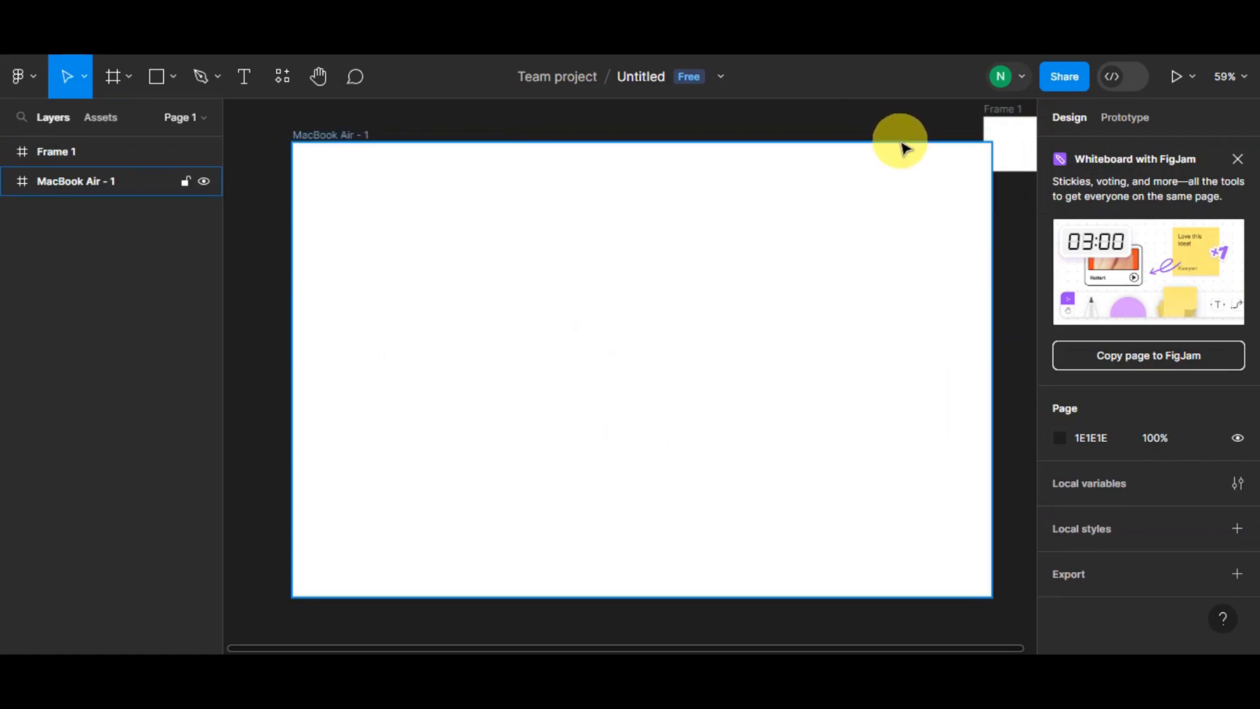
key(ctrl+z)
key(ctrl+z)
- Set the MacBook Air frame's fill colour to light cyan 8DE0E5
scroll(1103, 385, down, 3)
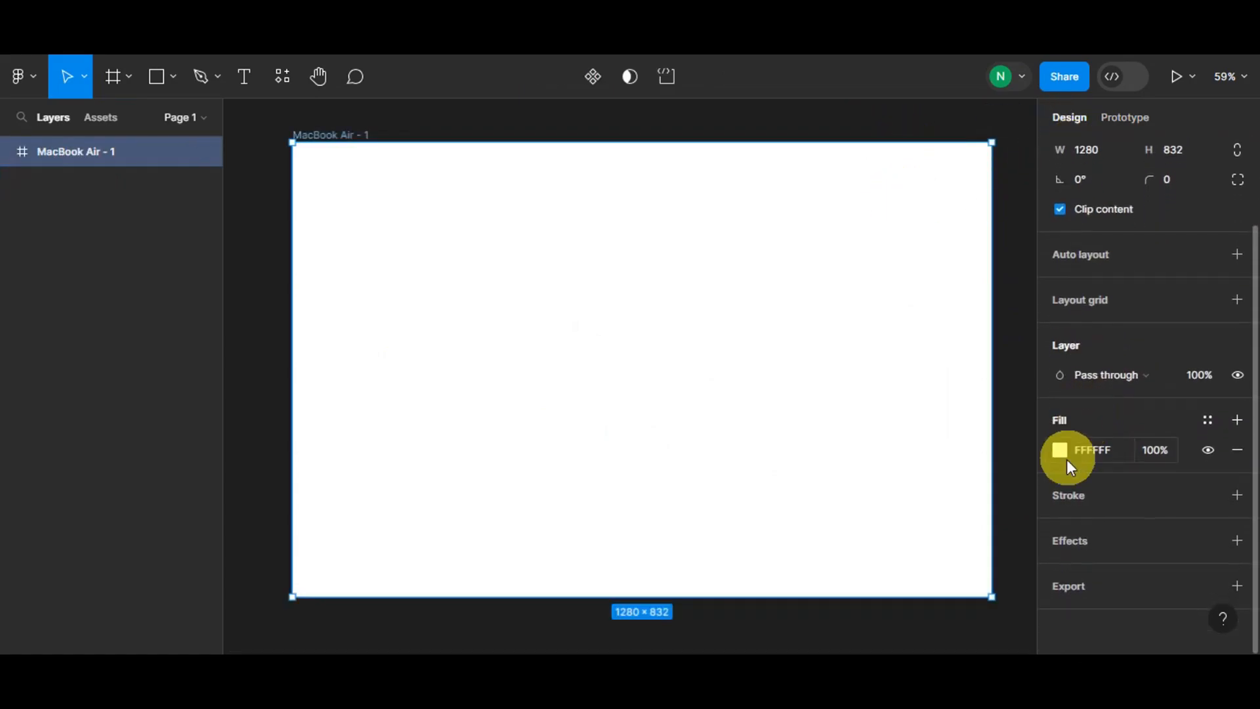
click(1061, 451)
drag(892, 231, 896, 316)
drag(923, 421, 947, 420)
drag(903, 241, 900, 198)
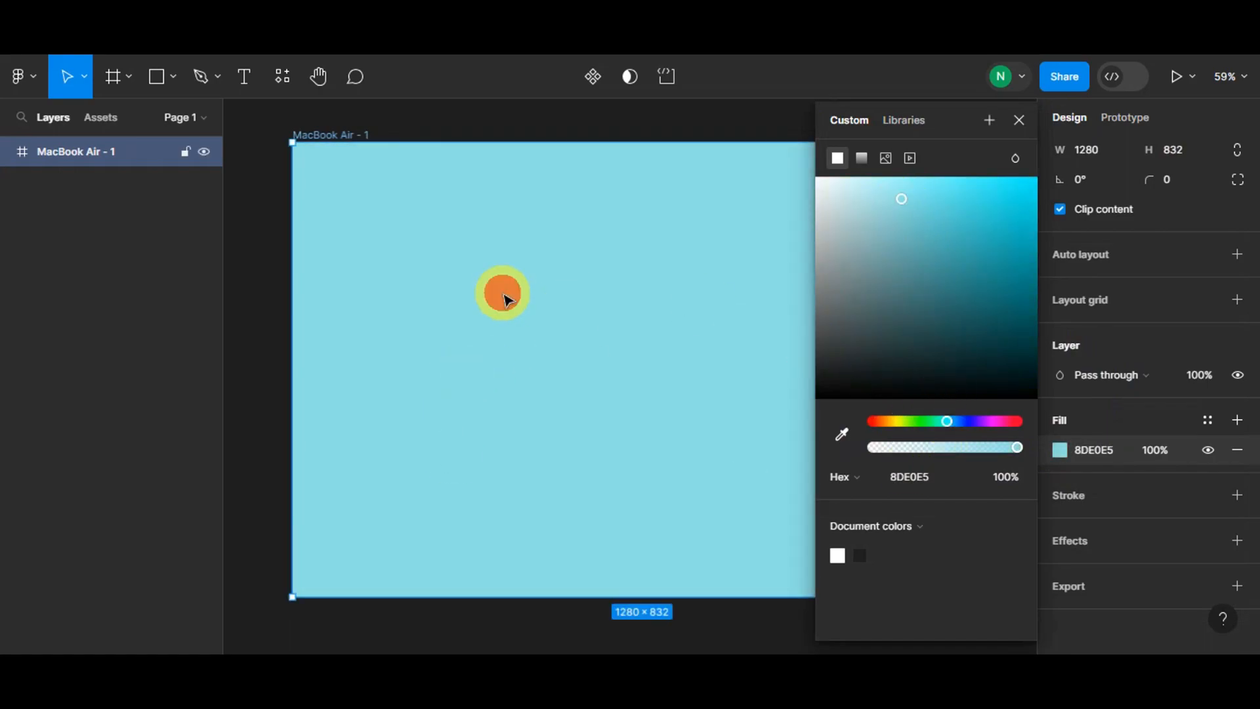
click(327, 159)
click(375, 218)
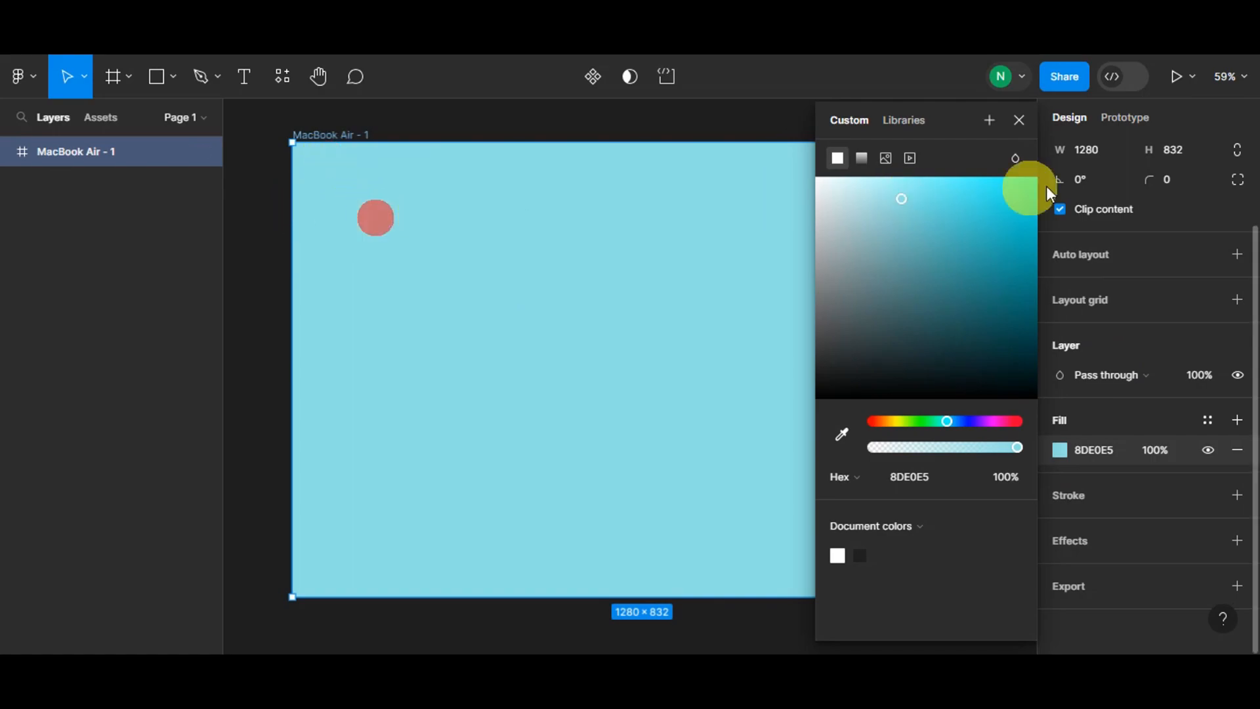
click(1018, 121)
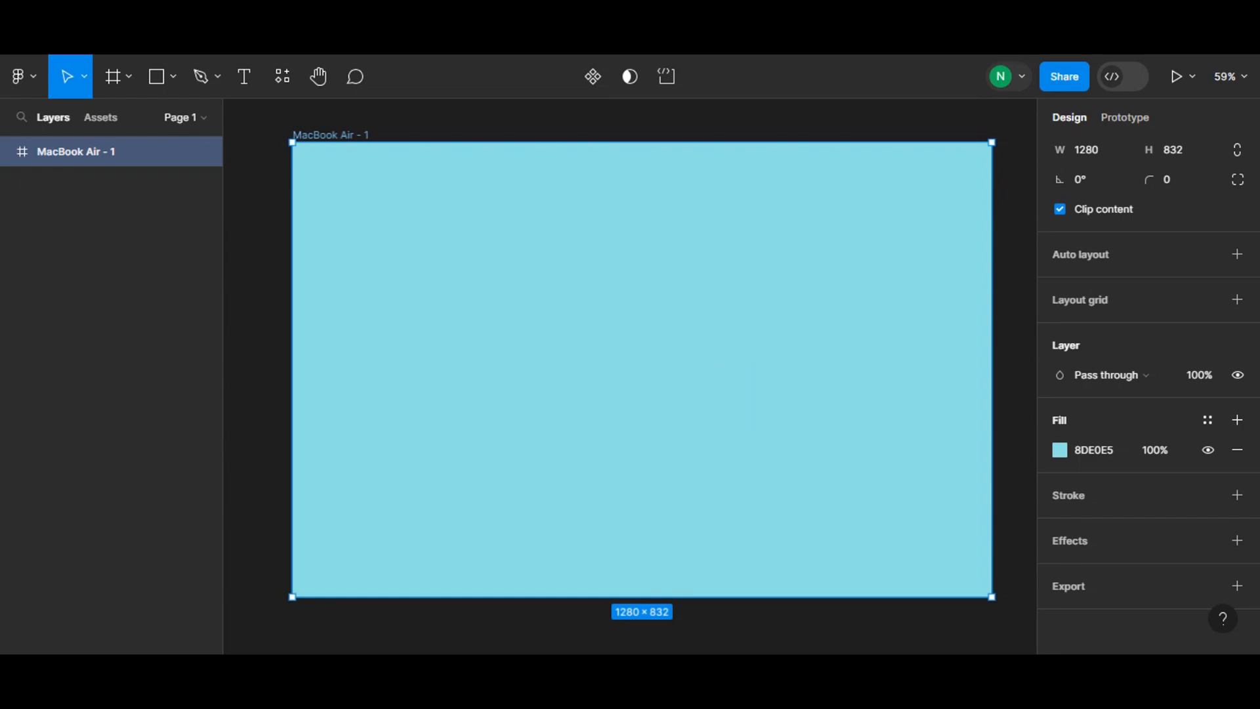
- Add a text layer reading FASHION near the frame's top-left corner
click(246, 89)
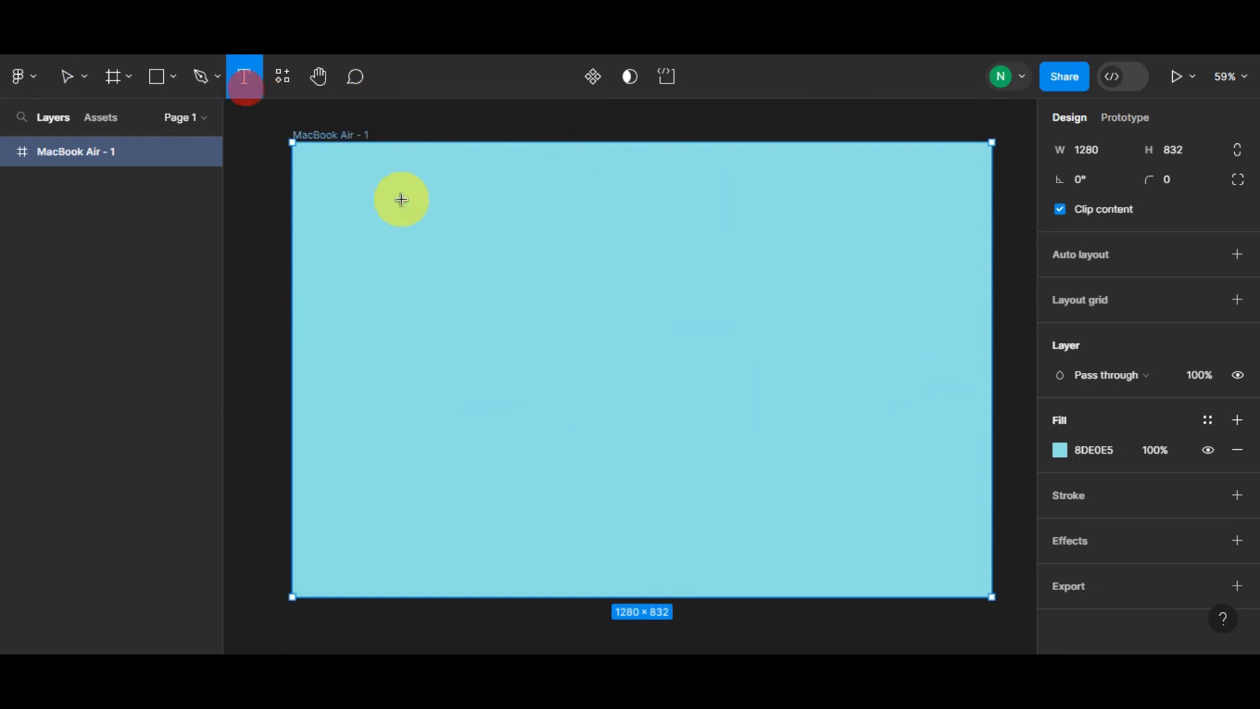
click(350, 188)
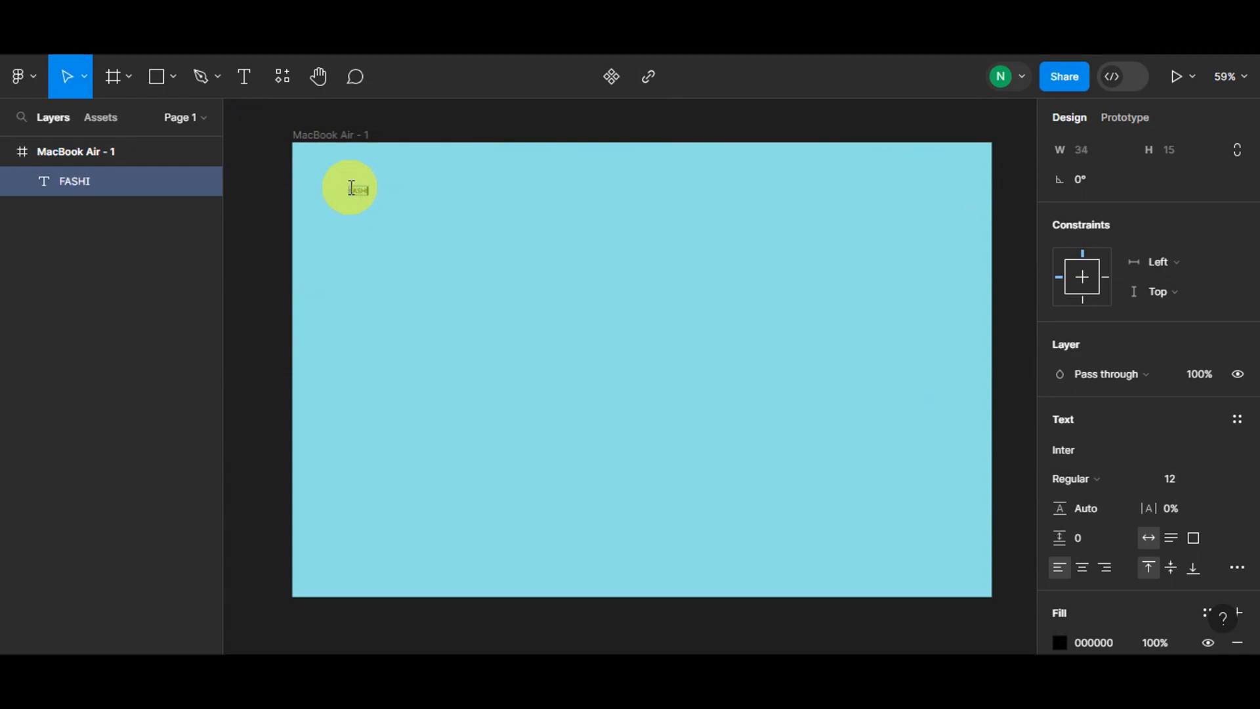
key(Escape)
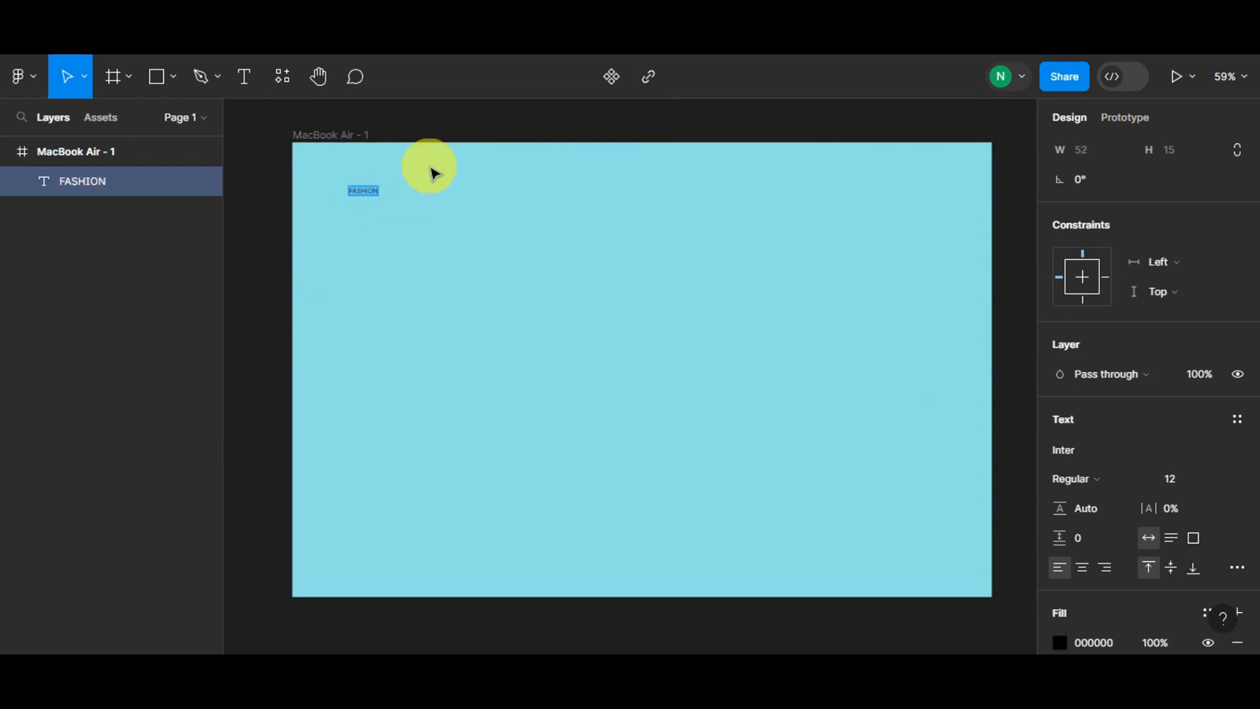
- Change the FASHION text's font to Jacques Francois Shadow
scroll(1090, 407, down, 3)
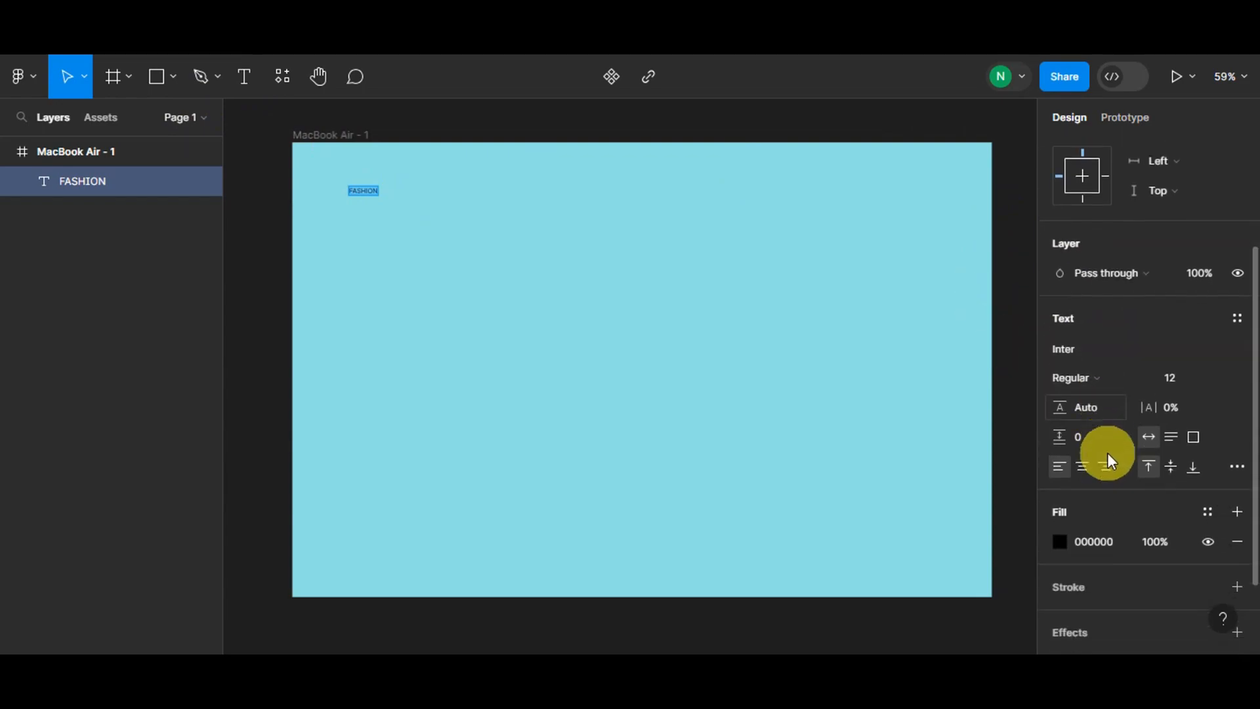
click(1082, 267)
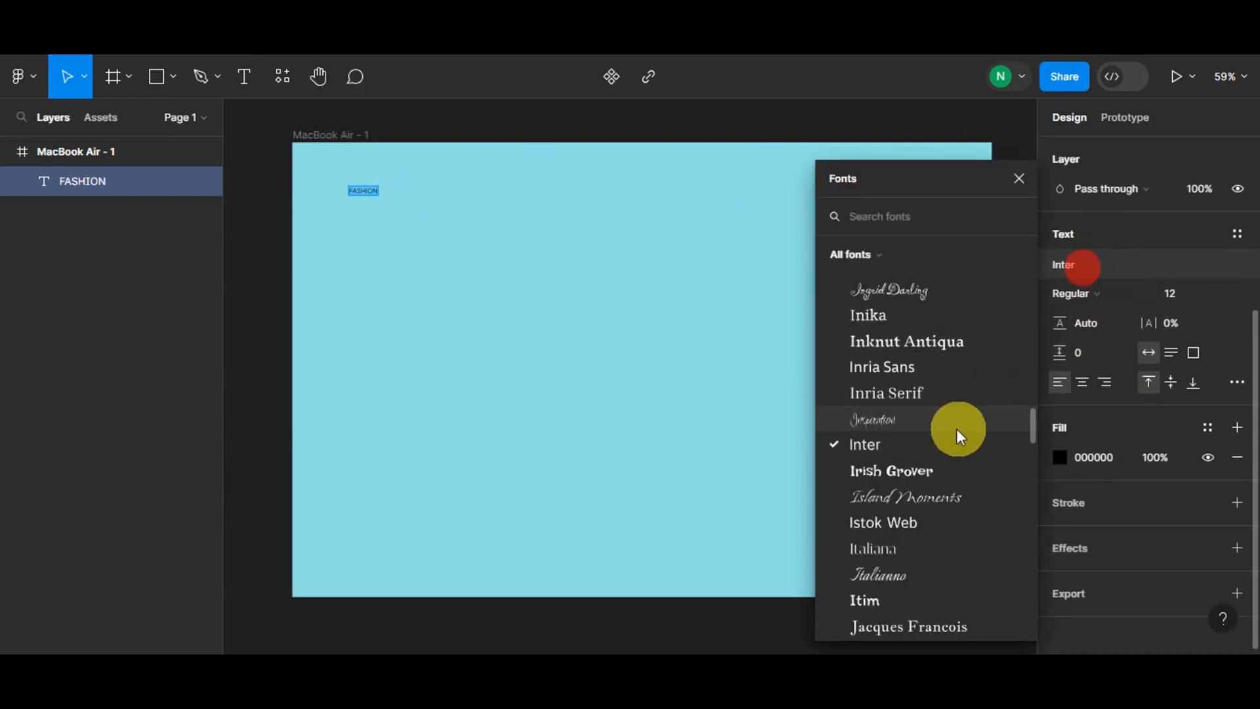
scroll(913, 439, down, 3)
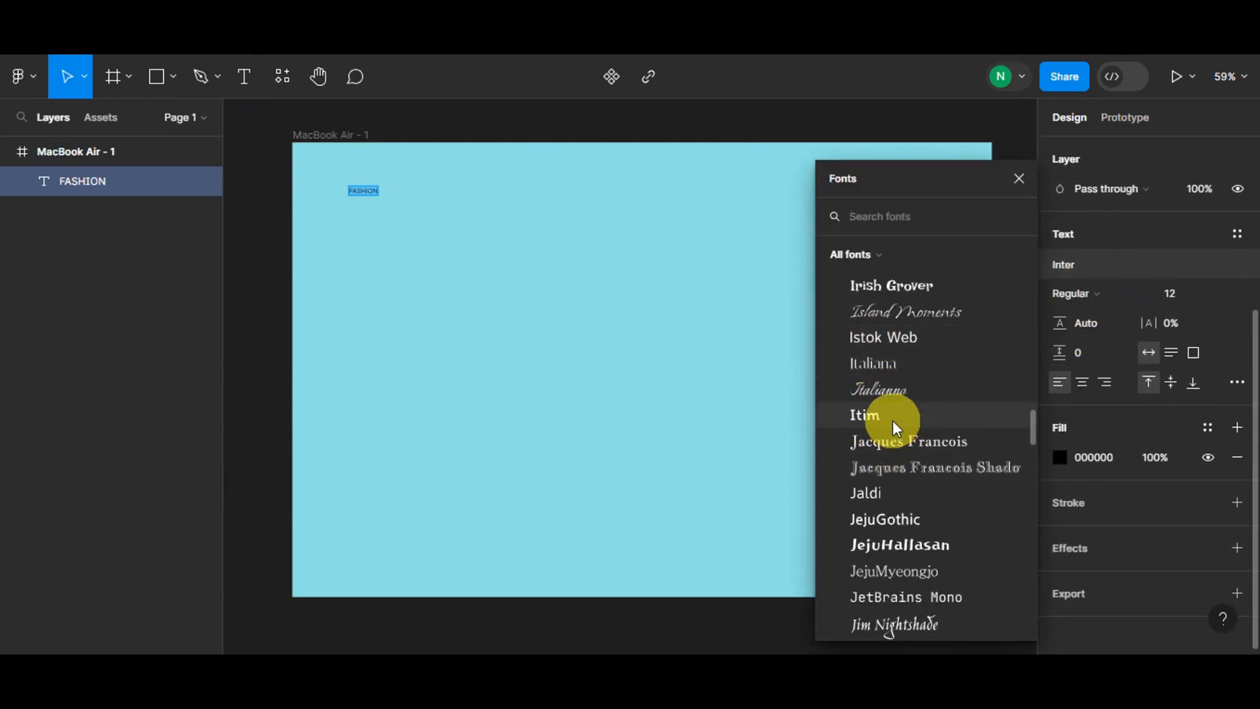
click(899, 467)
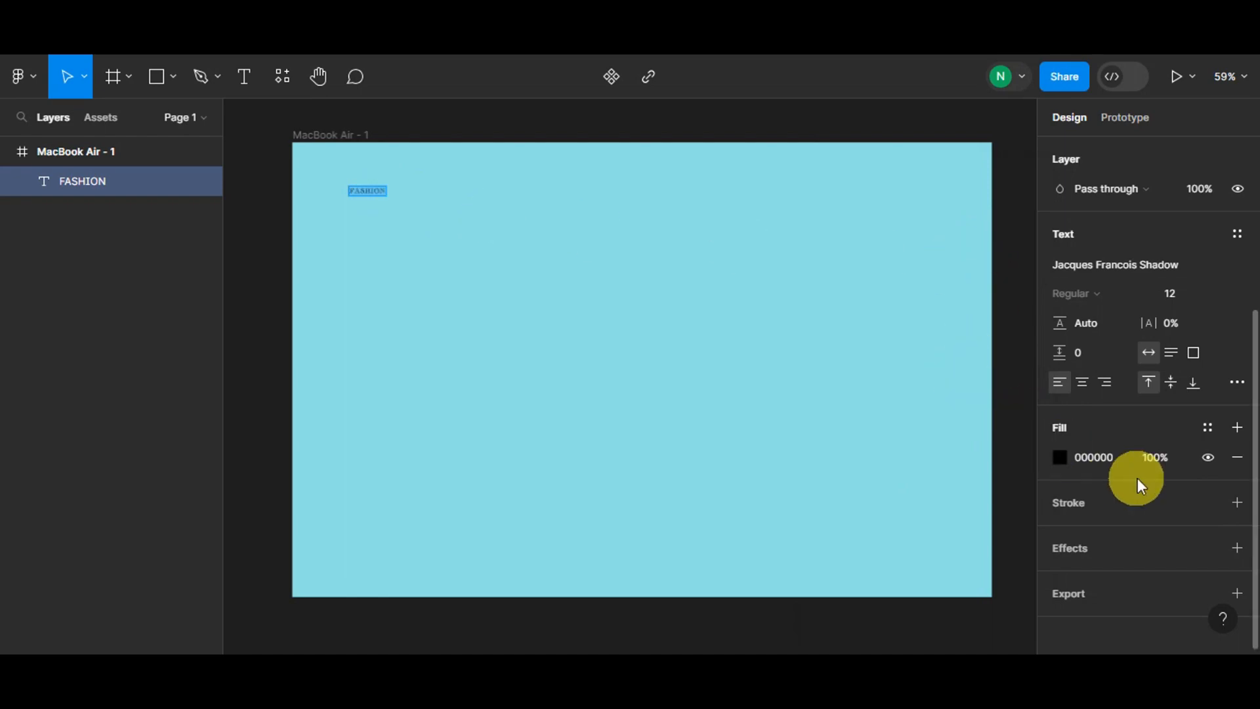
- Set the FASHION text's font size to 48
scroll(1165, 451, down, 1)
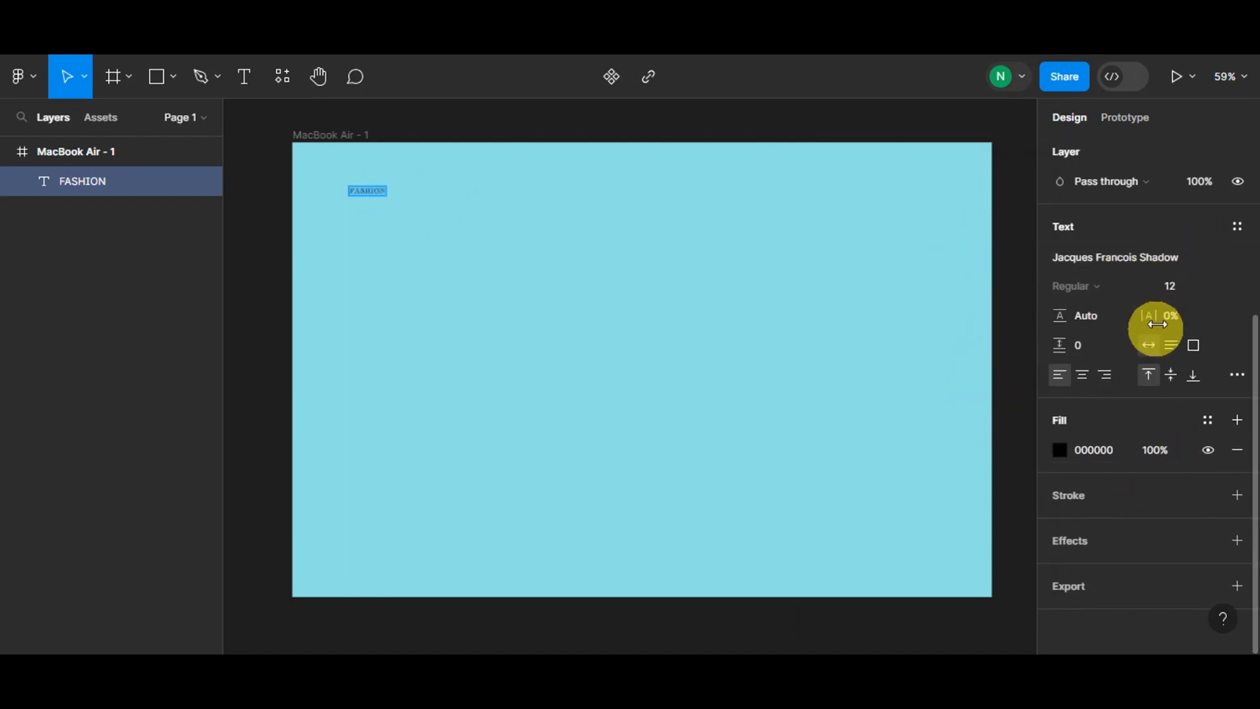
click(1219, 288)
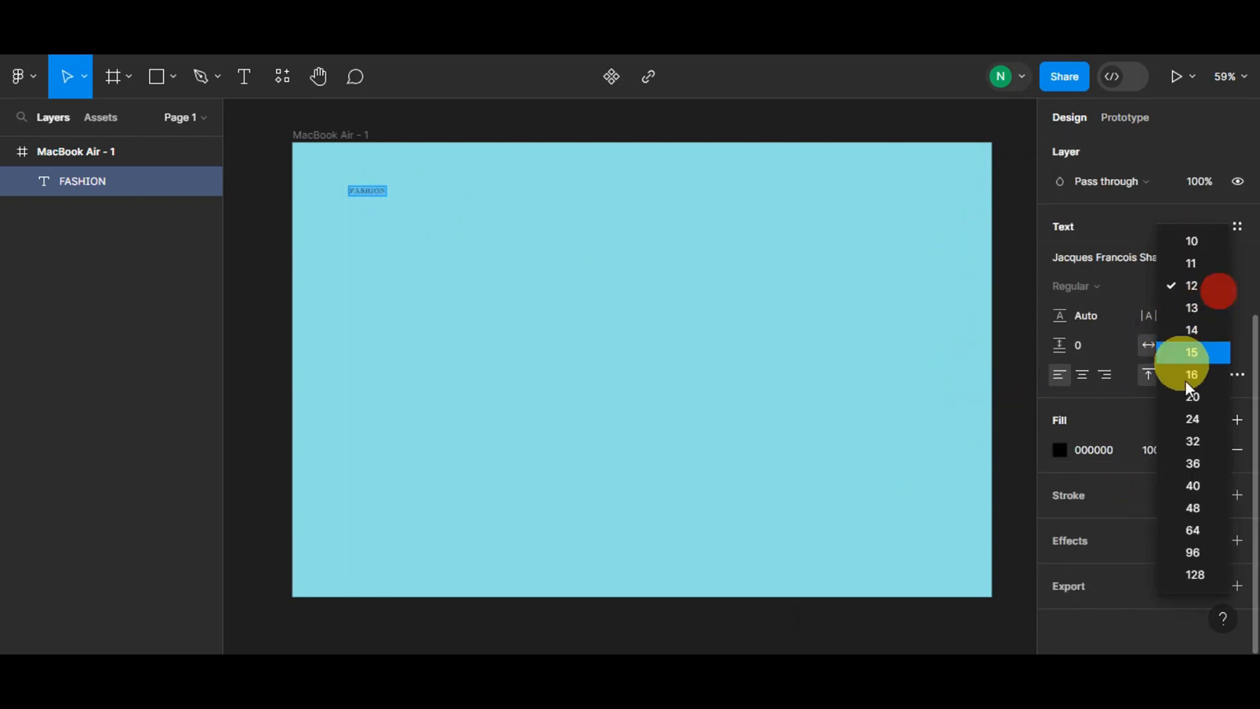
click(1191, 507)
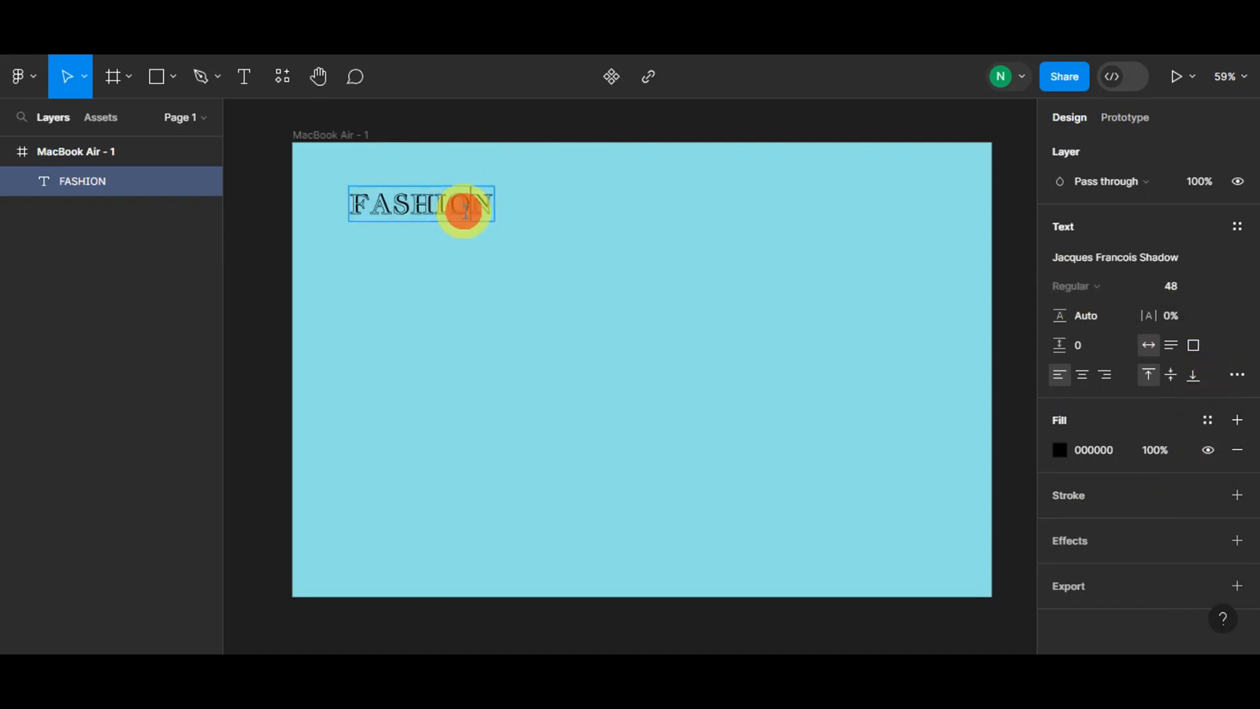
- Move the FASHION title closer to the frame's top-left corner and set its font size to 96
click(324, 175)
drag(385, 202, 358, 190)
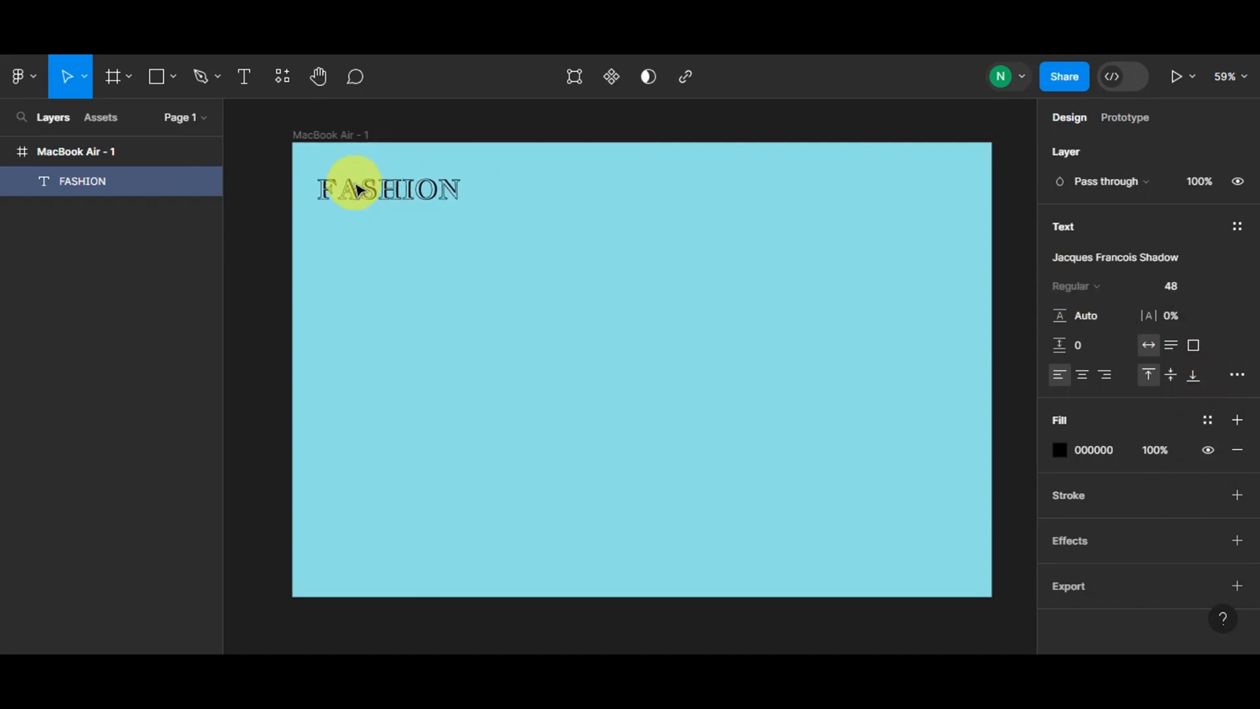
double_click(358, 190)
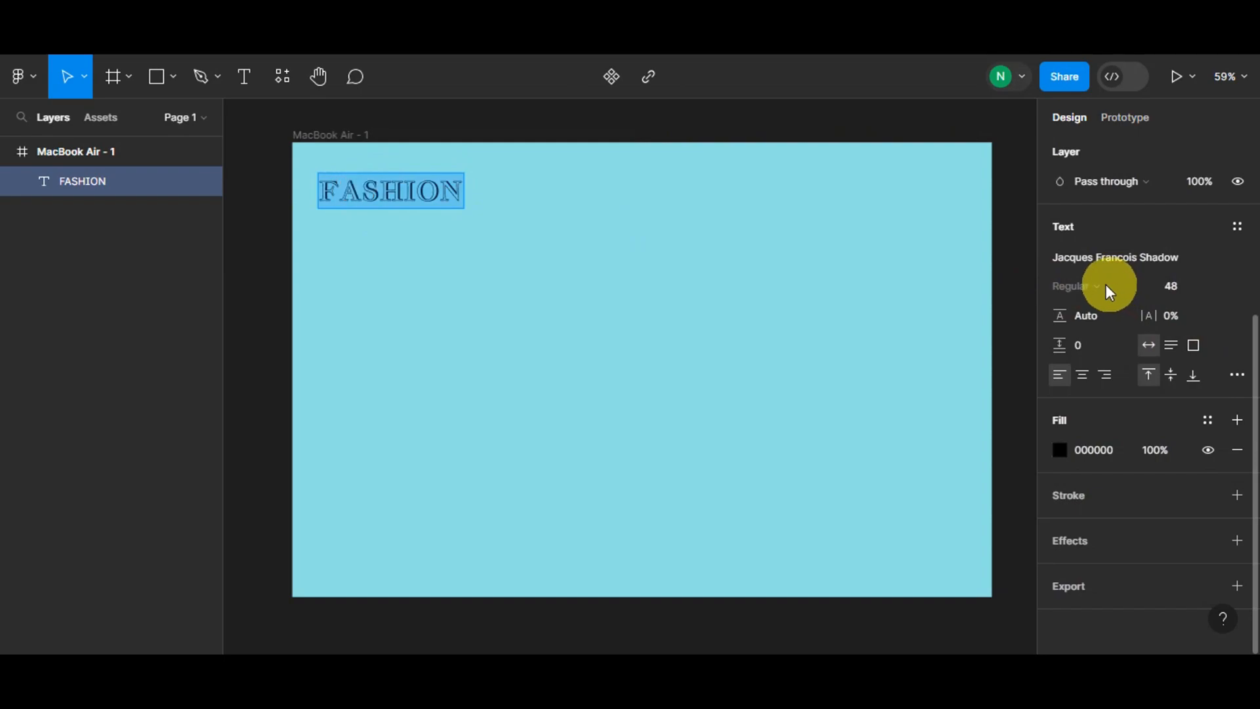
click(1212, 287)
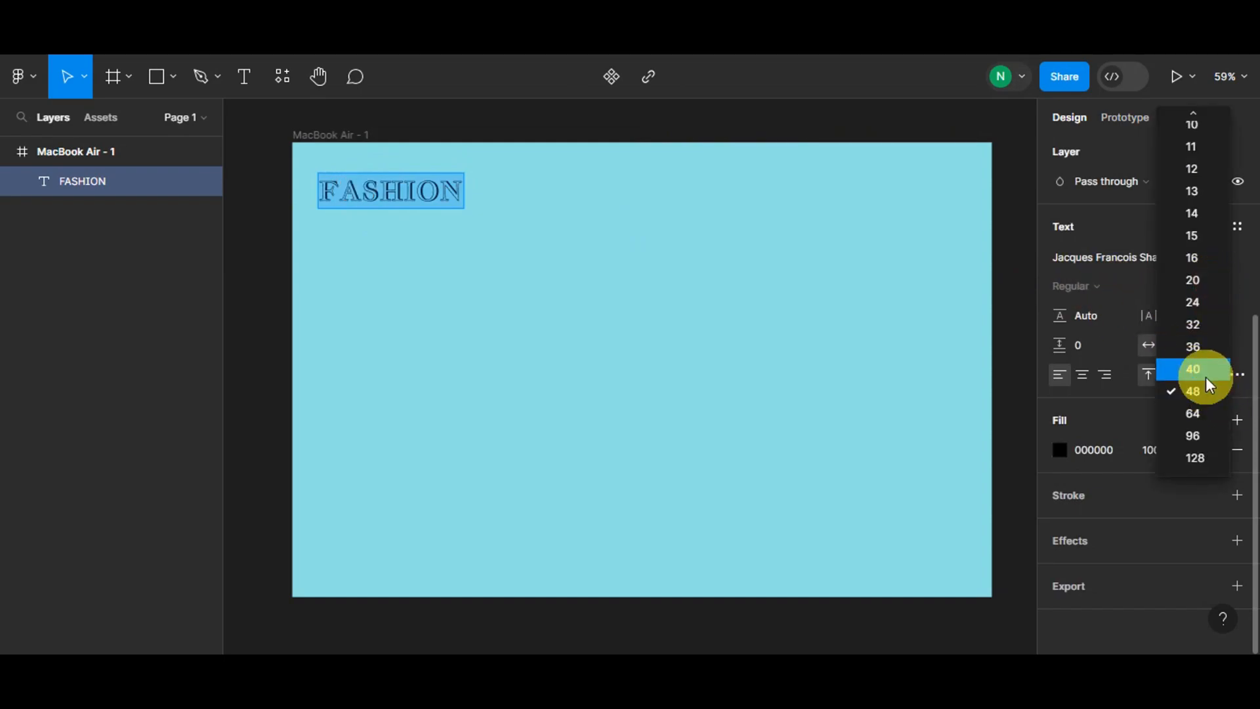
click(1199, 434)
- Set the FASHION title's line height to 12
click(686, 124)
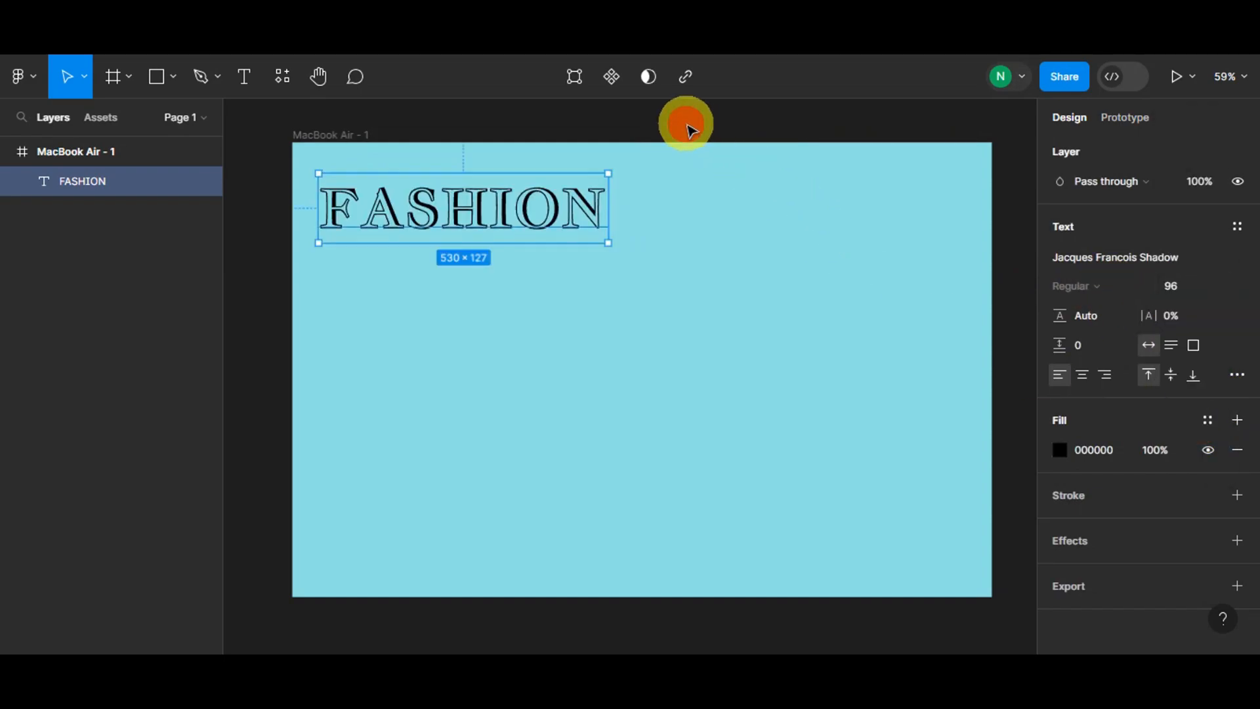
mouse_move(1071, 342)
mouse_down()
mouse_move(1097, 340)
mouse_move(1058, 343)
mouse_up()
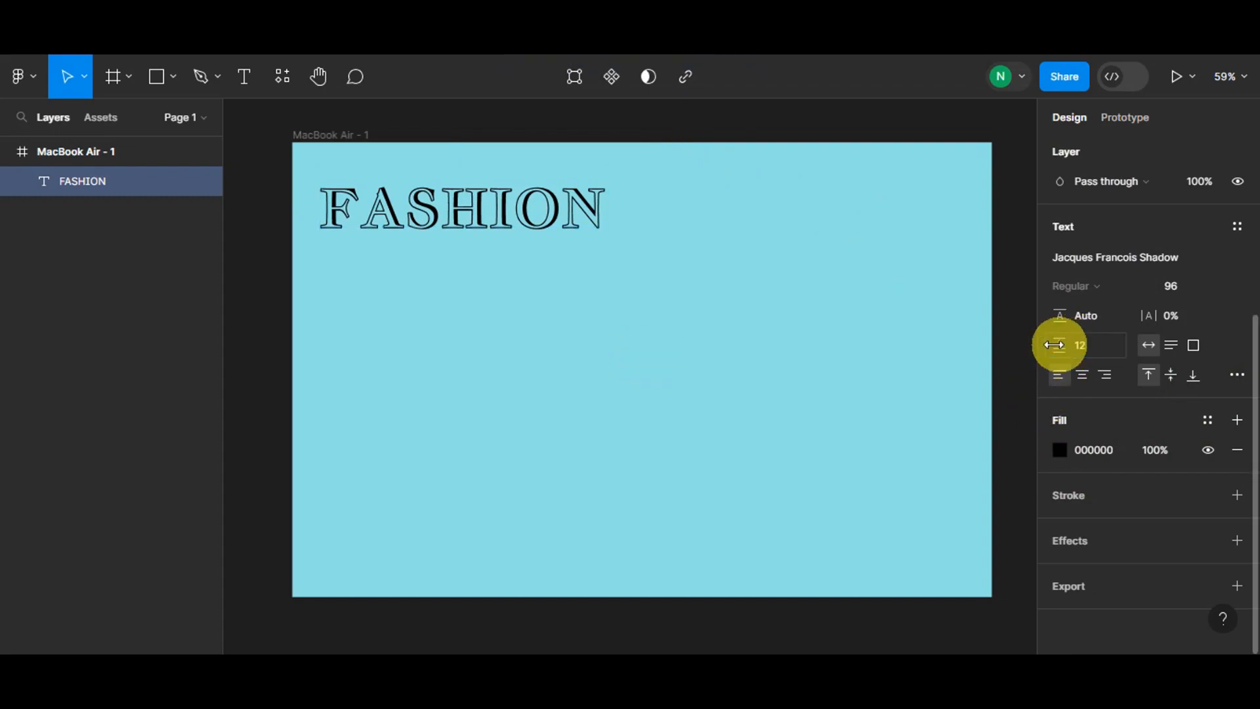
click(517, 141)
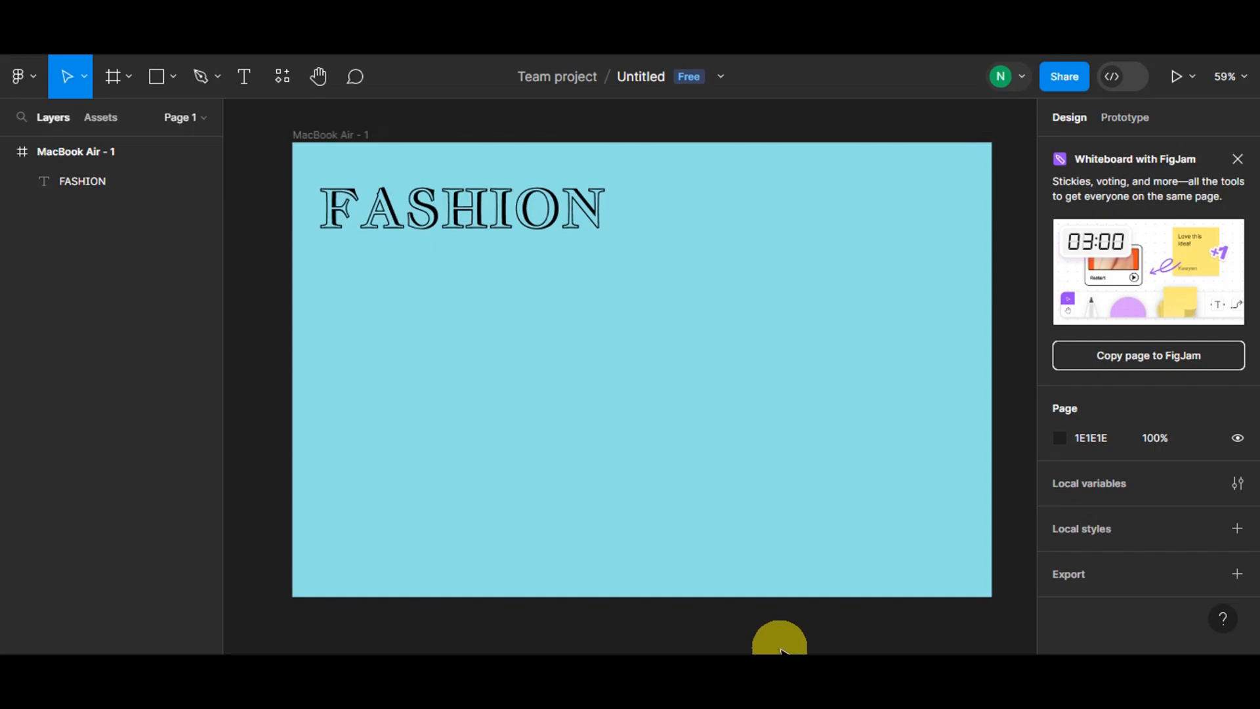
- Draw an ellipse over the frame's lower half and set its width and height to 862
click(158, 80)
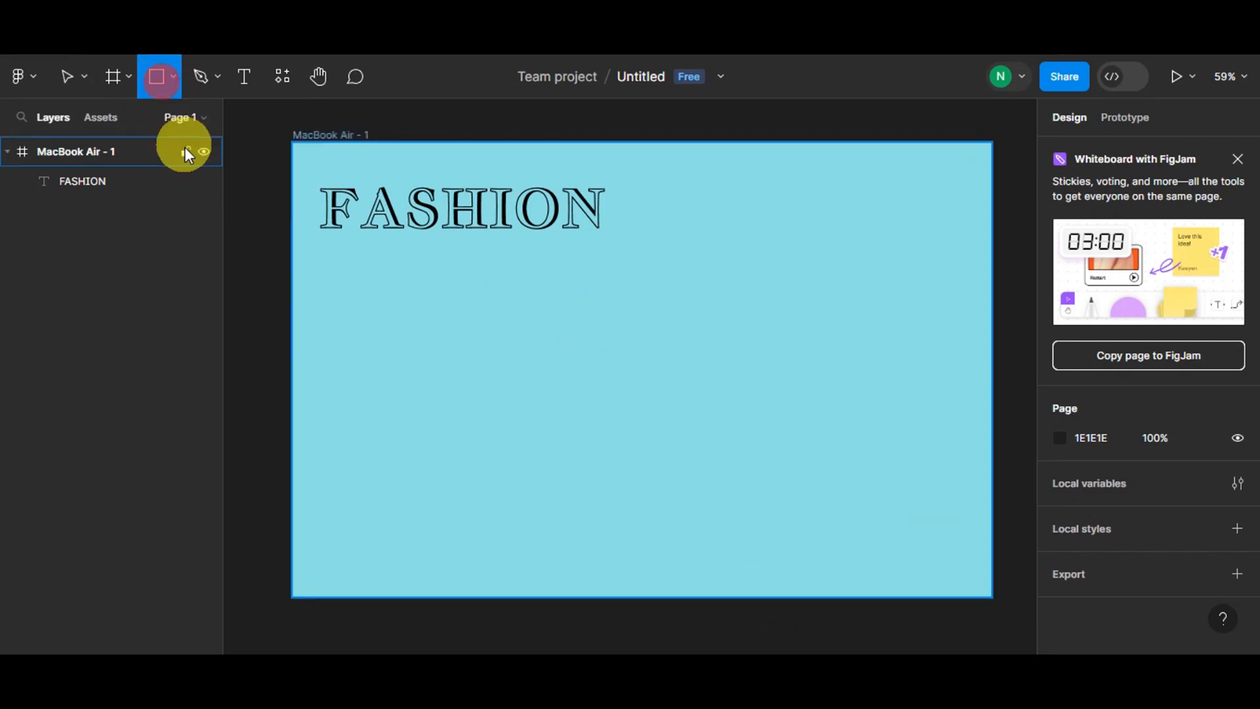
click(169, 78)
click(121, 184)
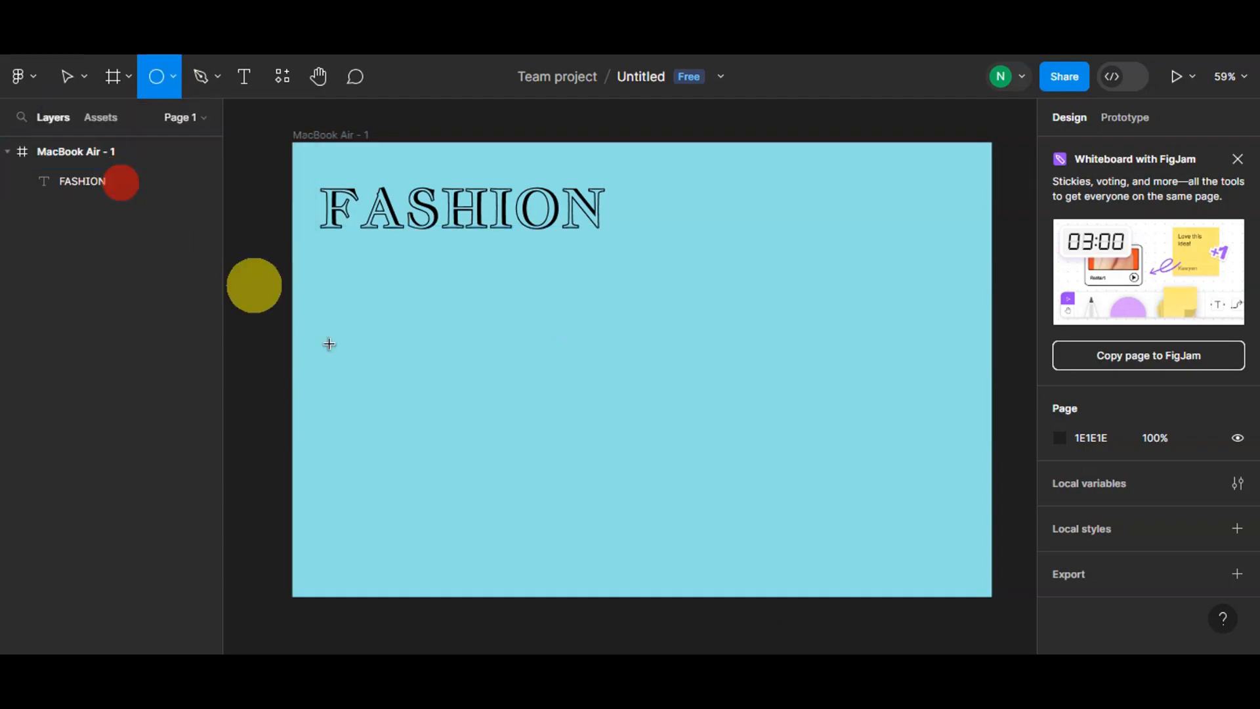
drag(338, 301, 811, 508)
drag(602, 235, 657, 291)
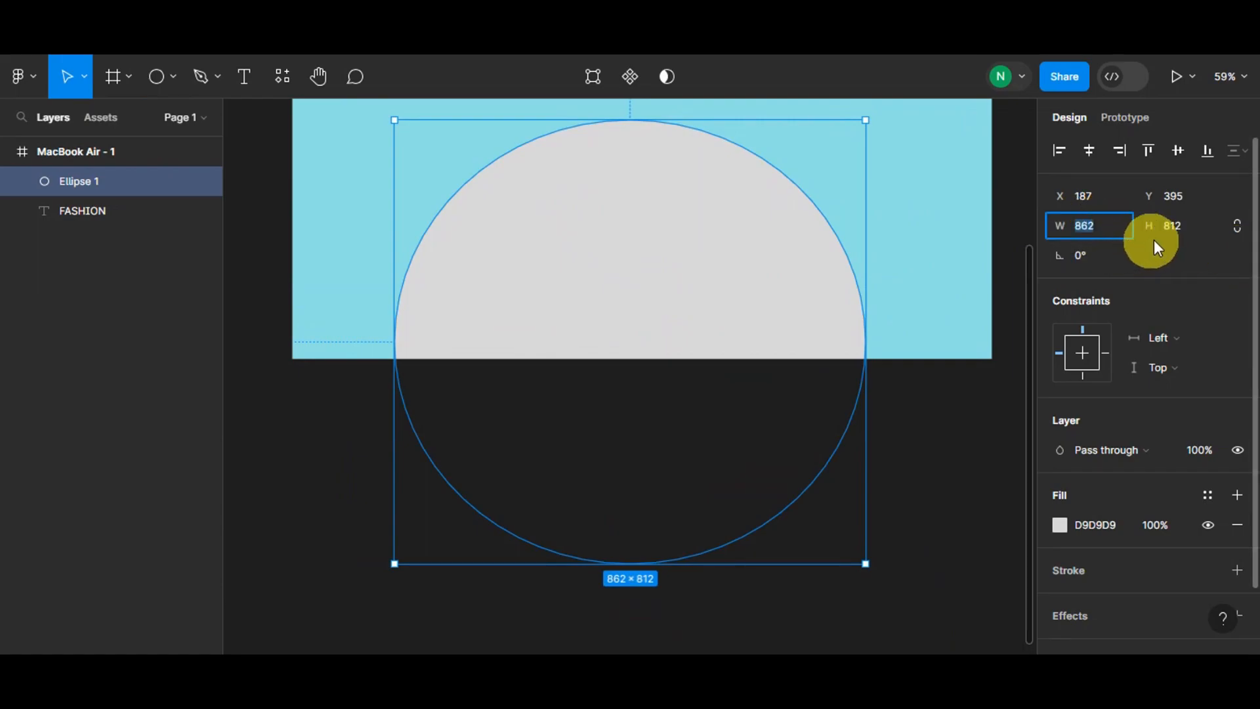
text(862)
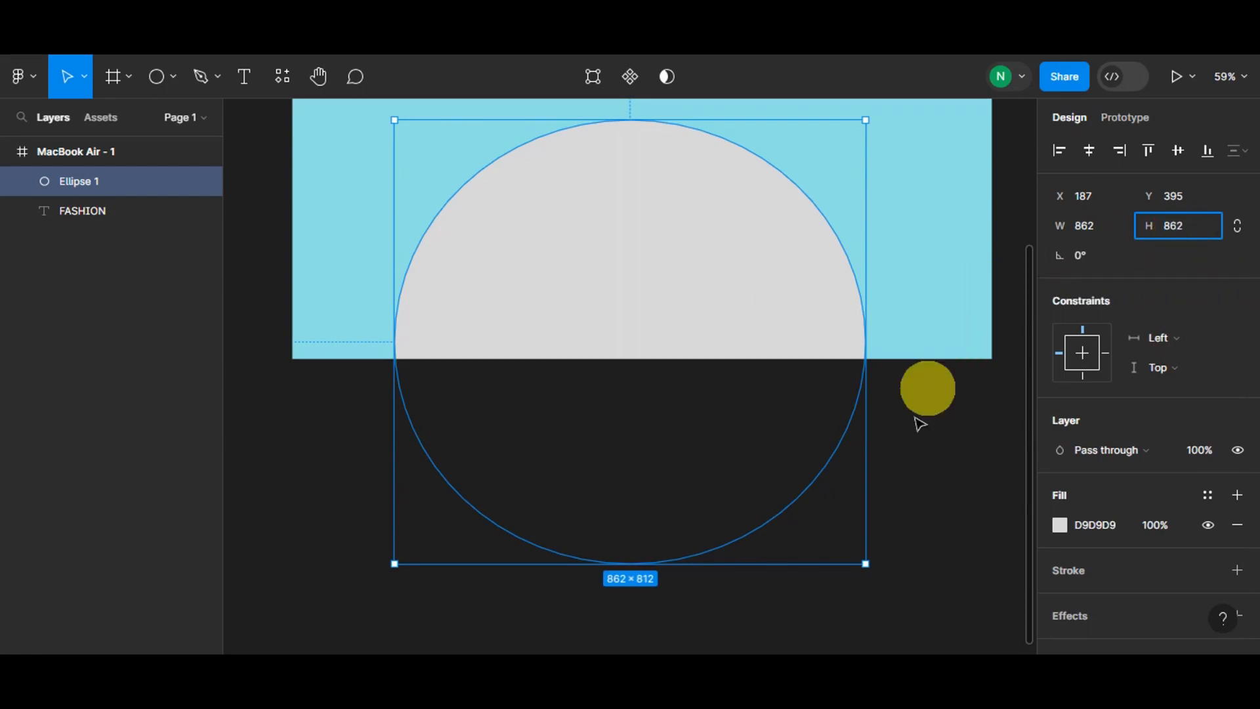
click(943, 450)
- Recolour the ellipse by sampling the frame's cyan with the eyedropper and shifting it to a paler tone
scroll(900, 445, up, 5)
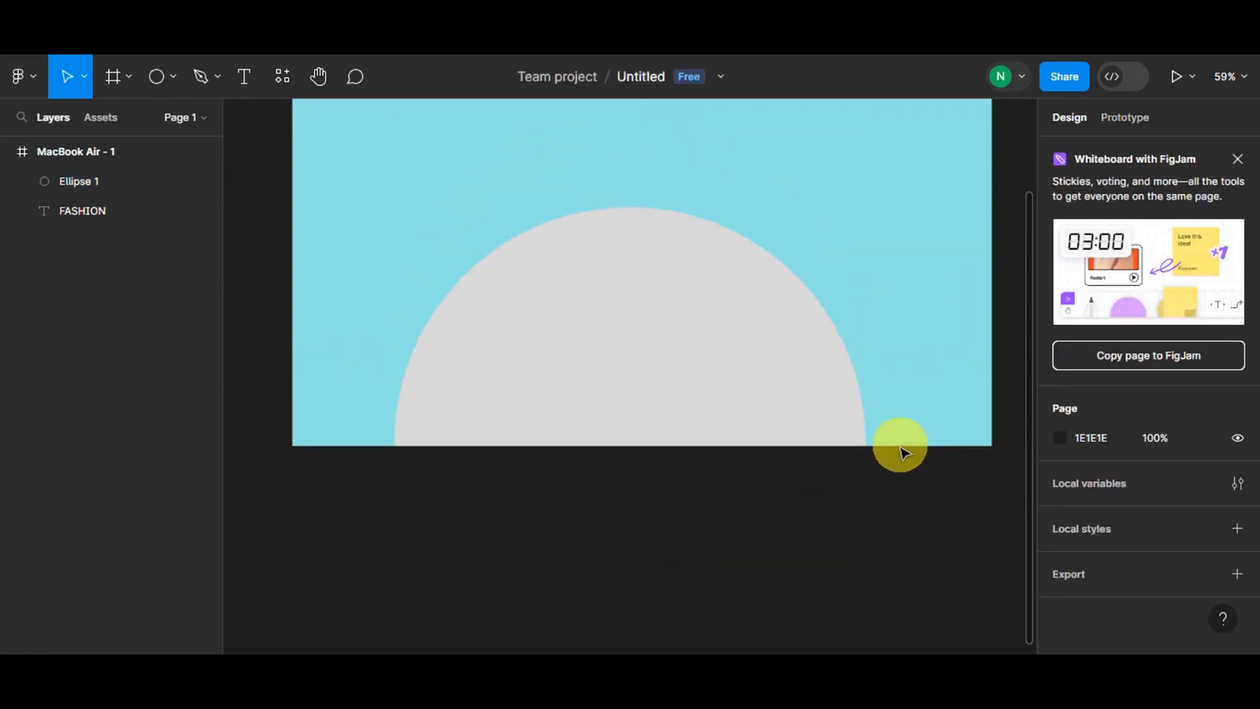
scroll(726, 500, down, 2)
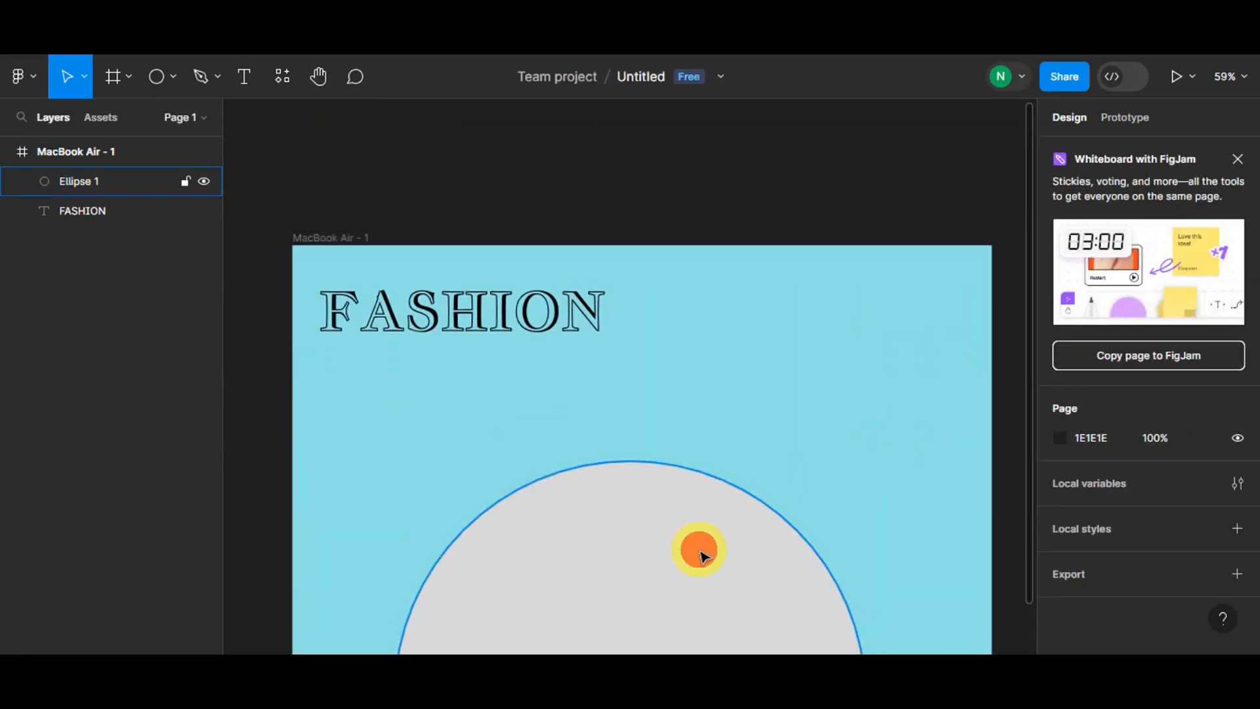
click(700, 551)
click(1063, 523)
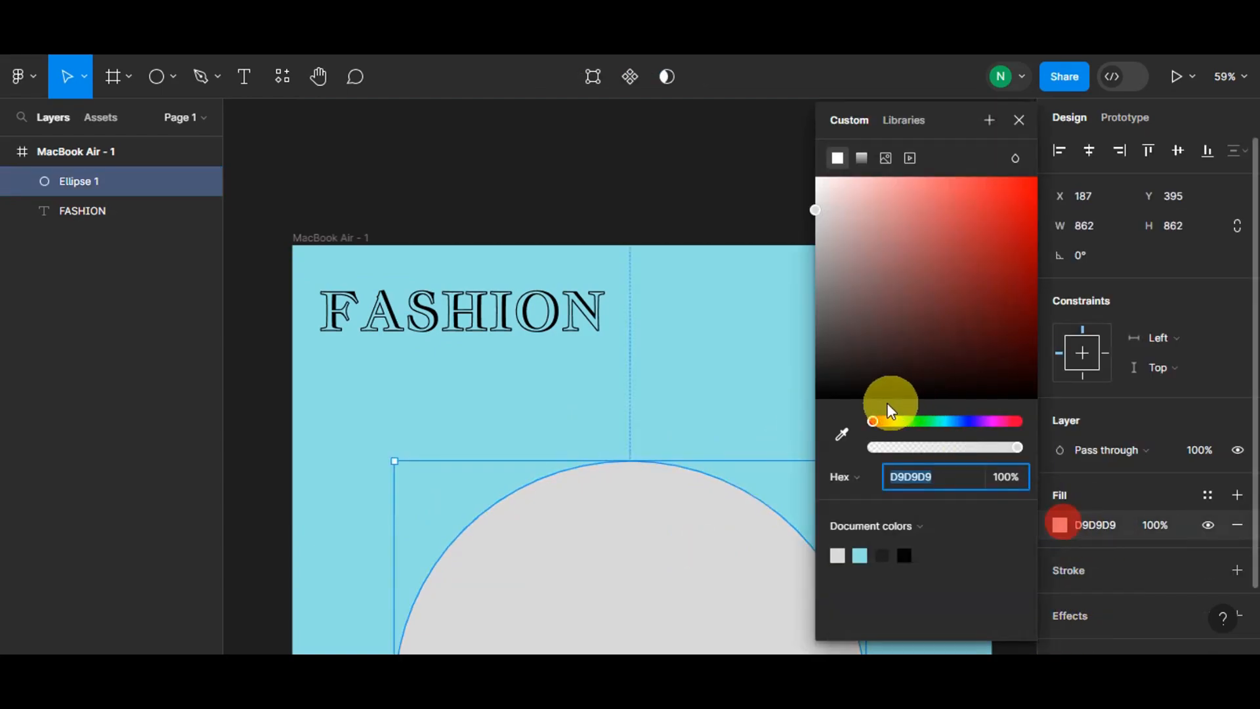
click(840, 433)
click(775, 382)
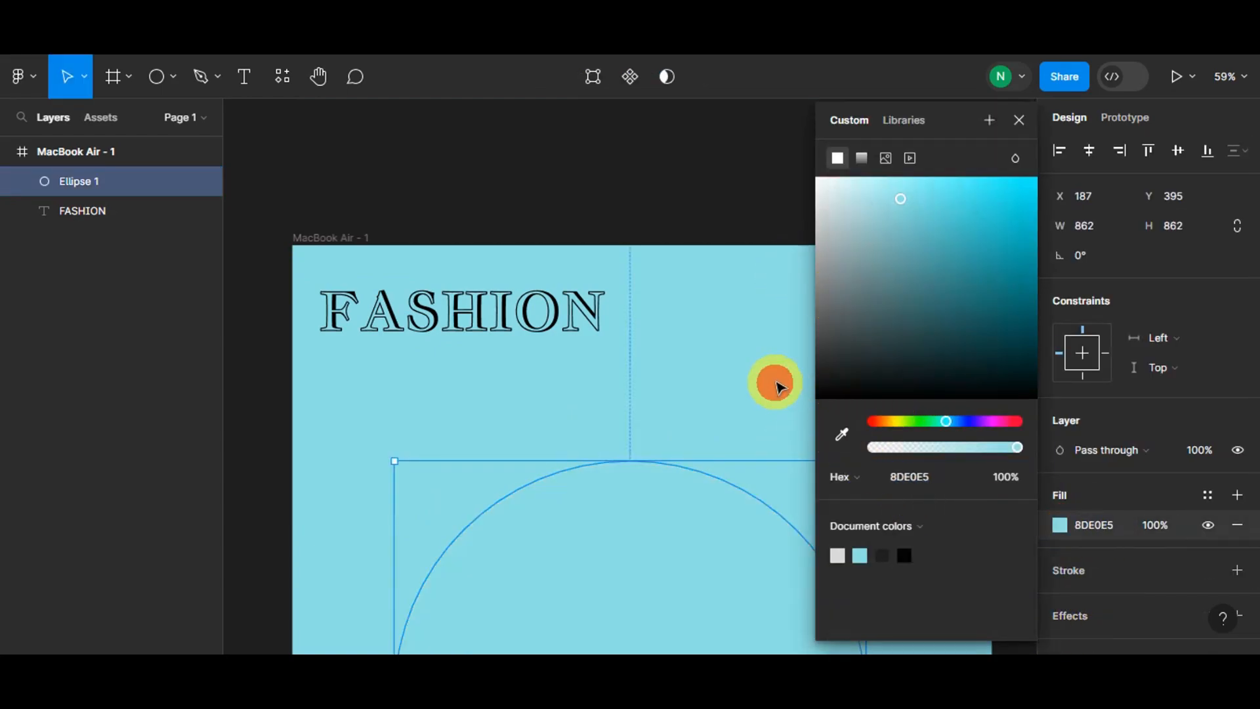
drag(904, 210, 857, 211)
click(641, 228)
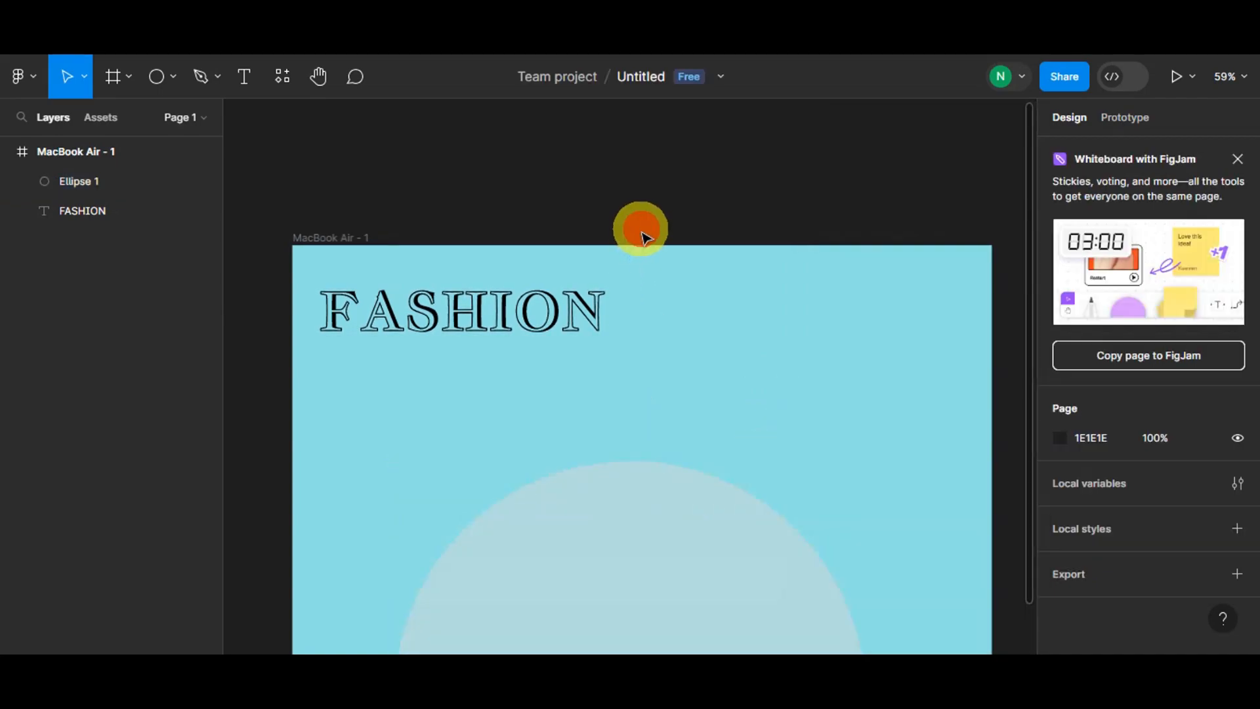
- Search the plugins for TO PATH and open the To Path plugin's page
scroll(689, 400, up, 5)
scroll(688, 403, down, 5)
scroll(683, 431, down, 3)
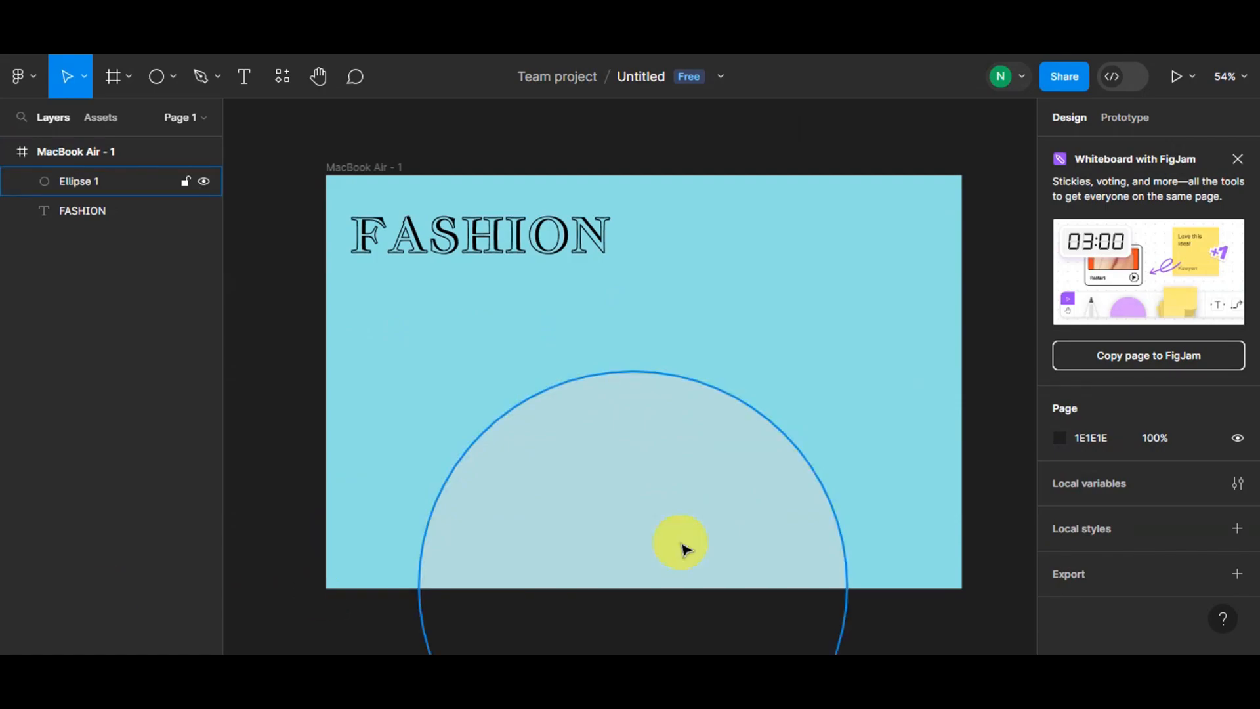
click(32, 80)
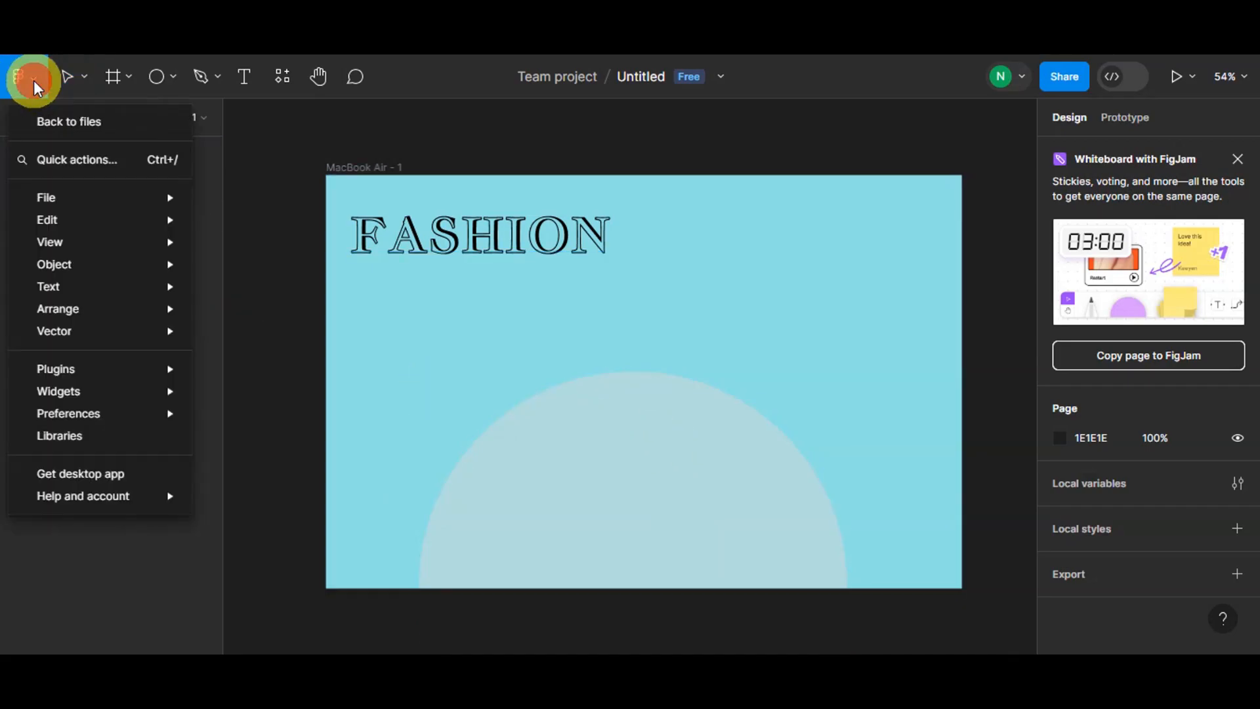
mouse_move(83, 374)
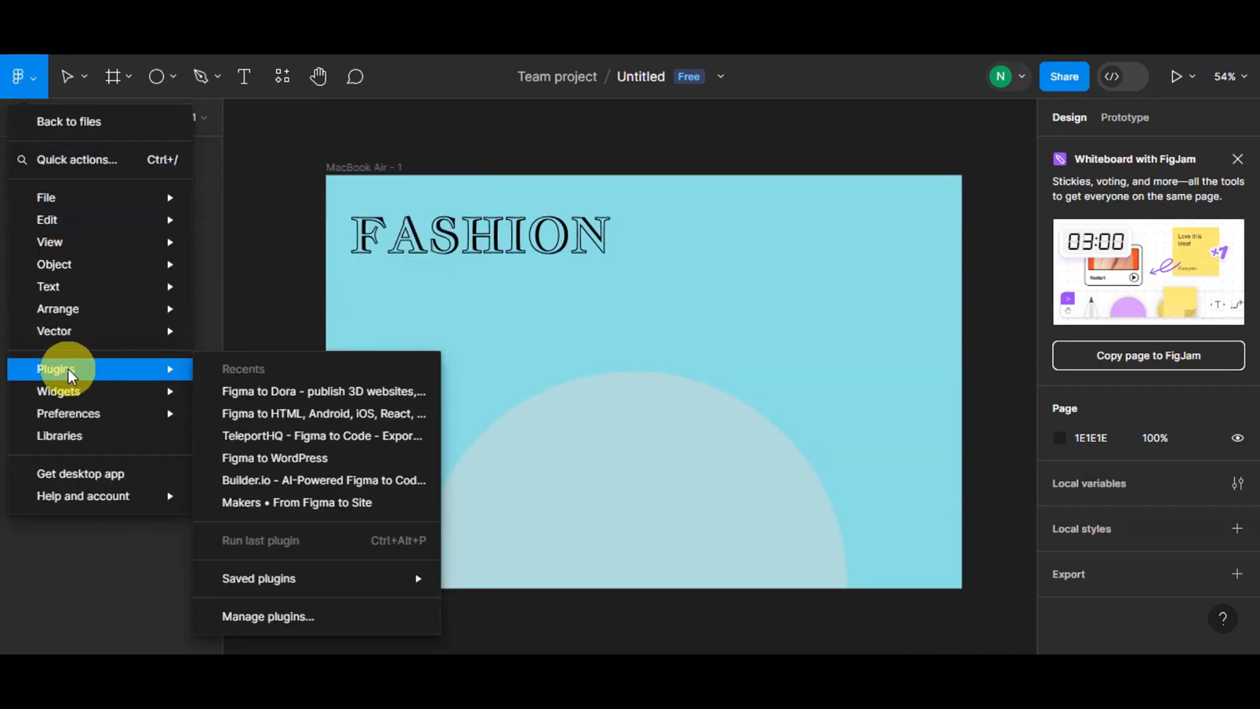
click(270, 616)
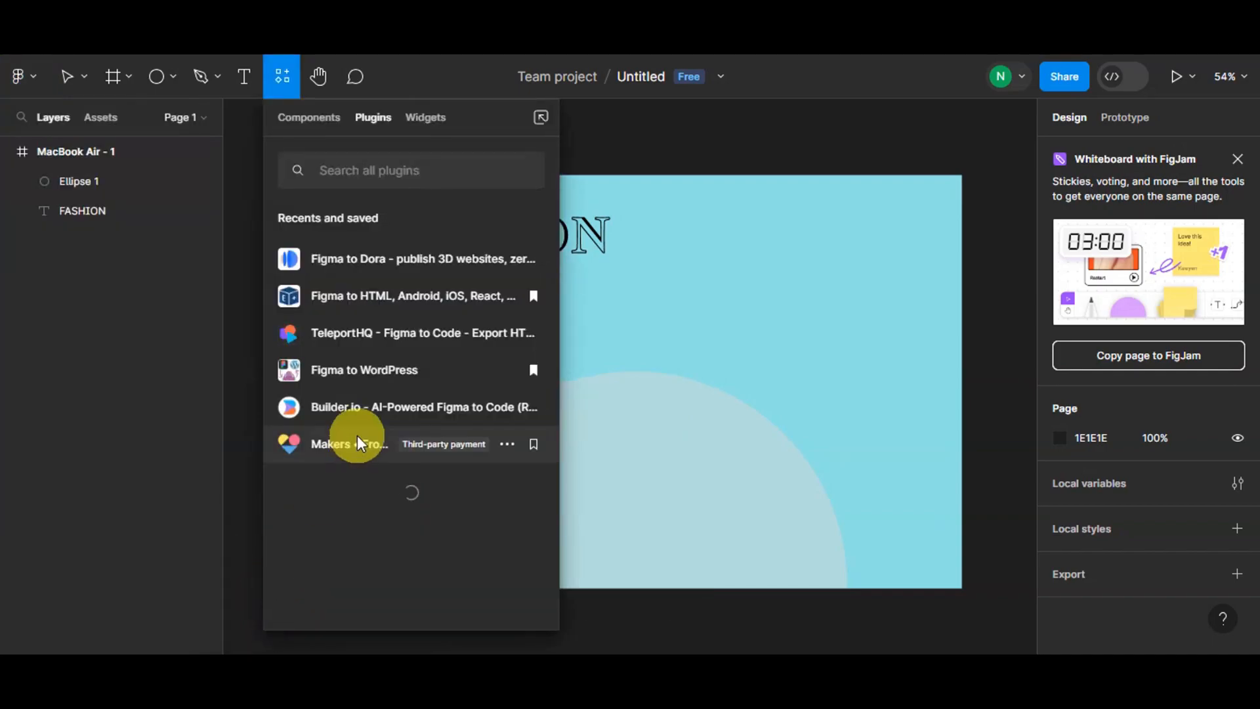
text(TO PATH)
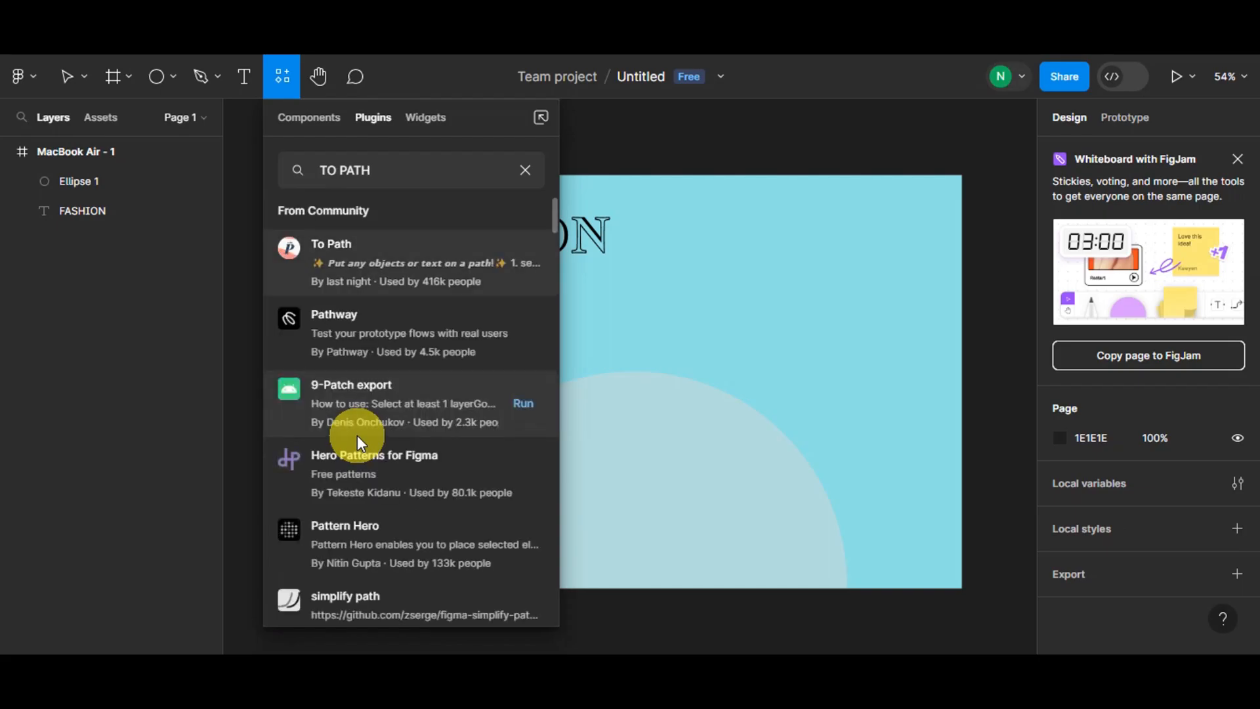
click(371, 265)
- Read the To Path plugin's description, run it, and move its window beside the frame
scroll(372, 266, down, 5)
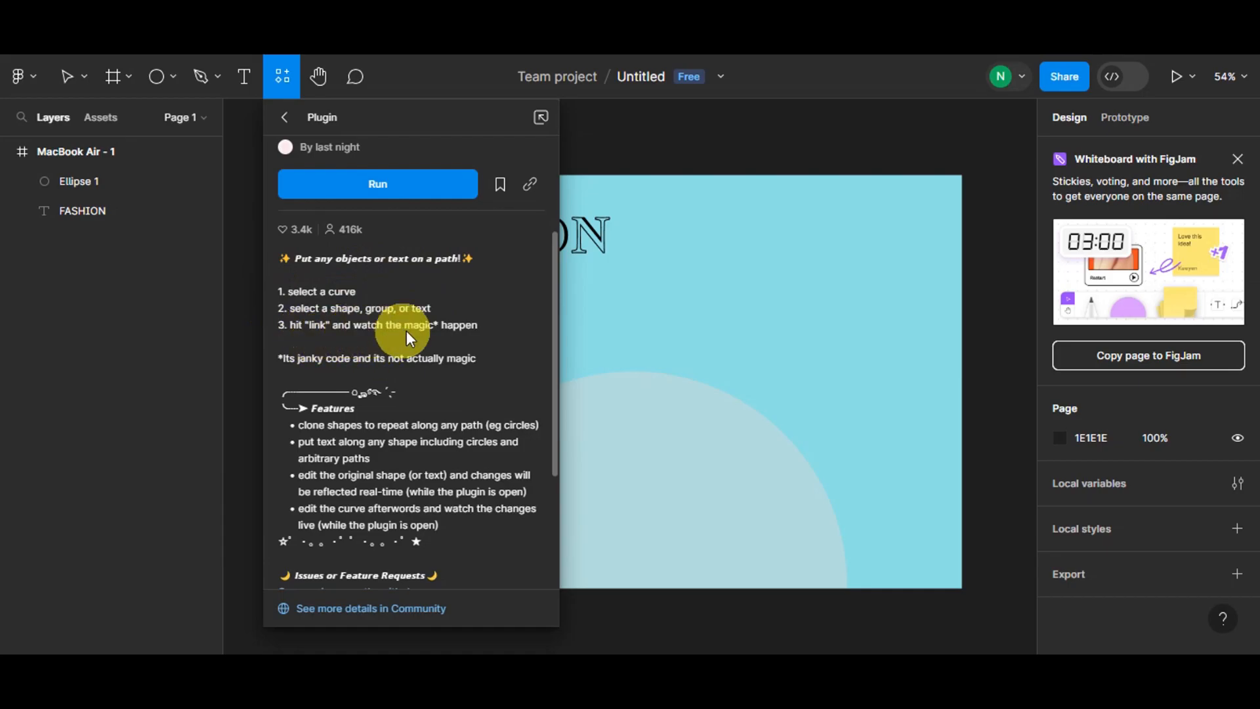
scroll(309, 384, down, 7)
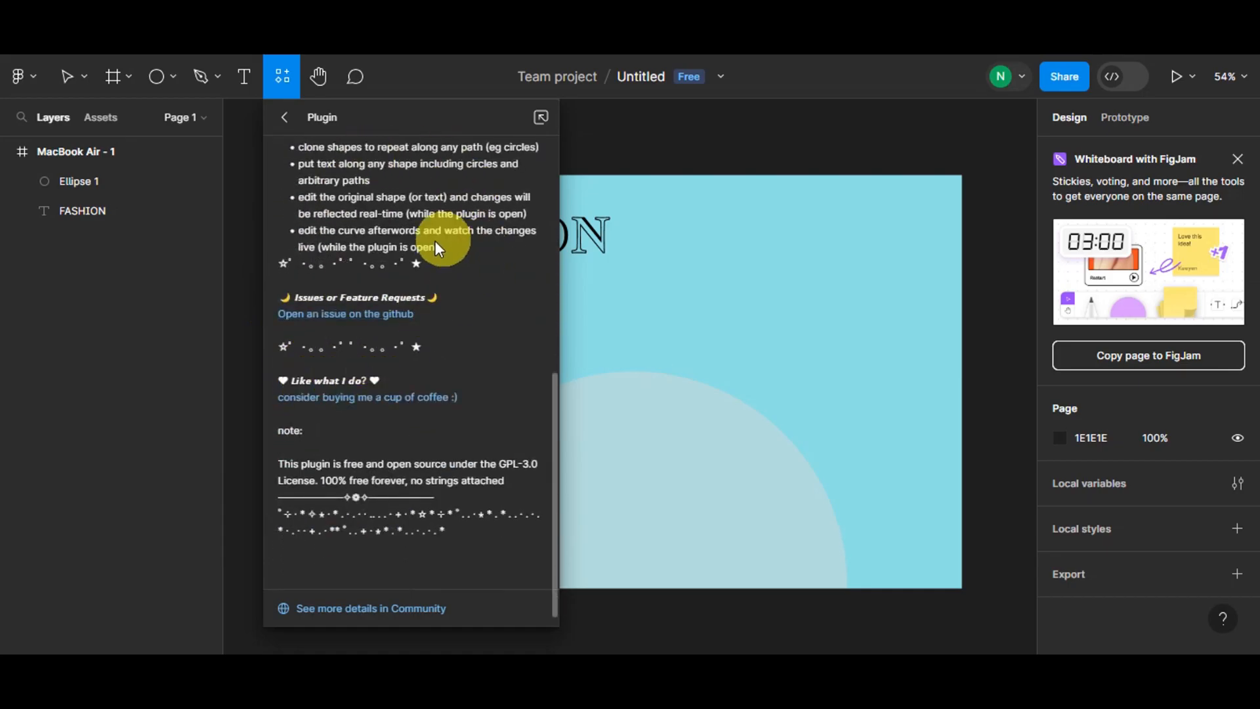
scroll(434, 240, up, 10)
scroll(416, 467, up, 1)
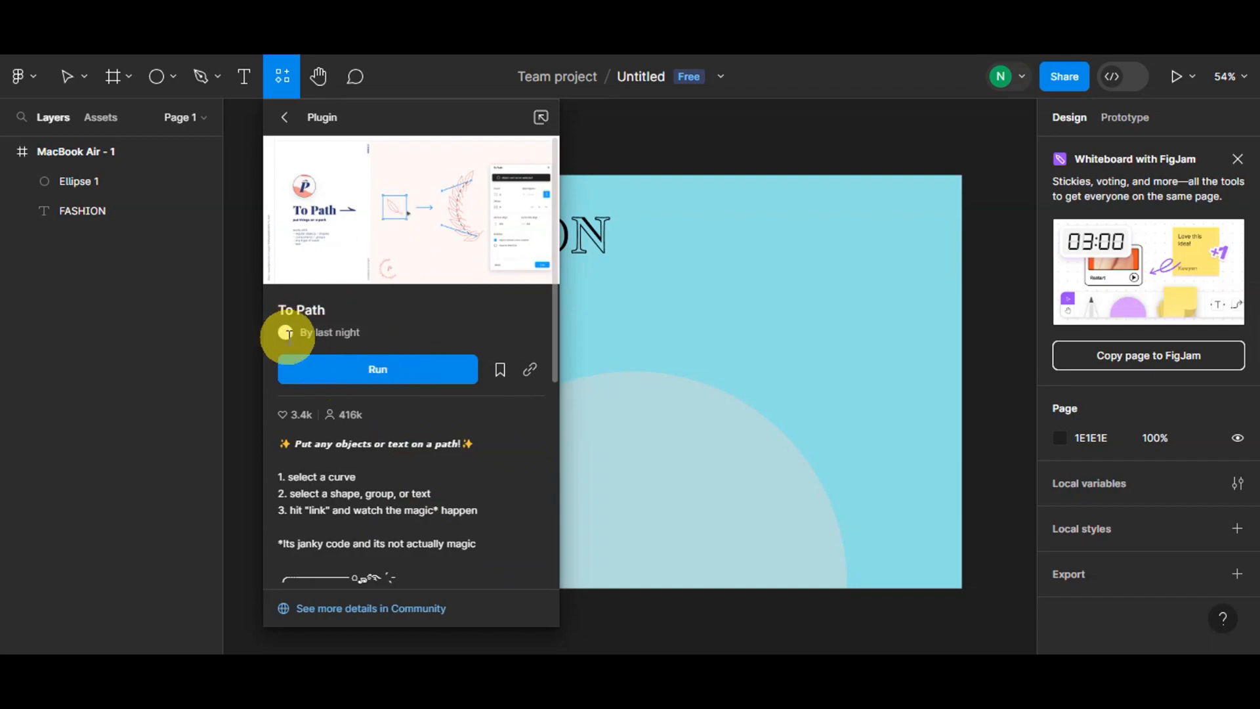
click(376, 366)
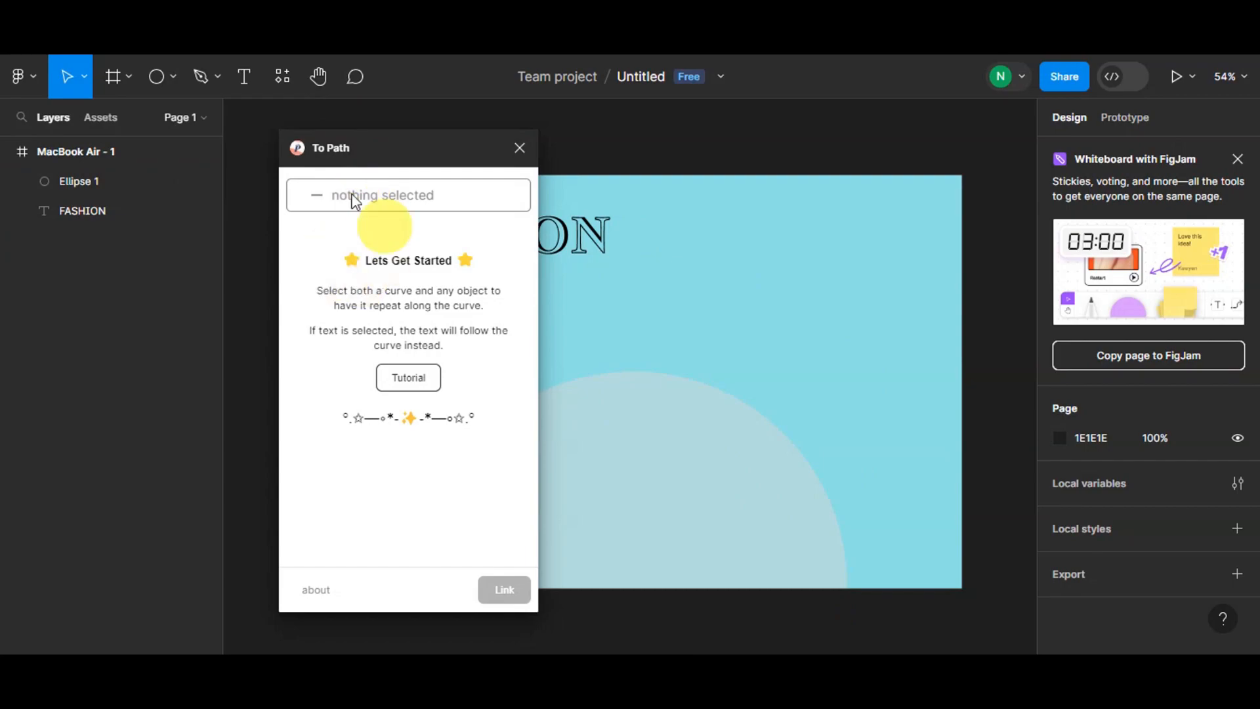
drag(474, 169, 419, 180)
scroll(695, 378, down, 1)
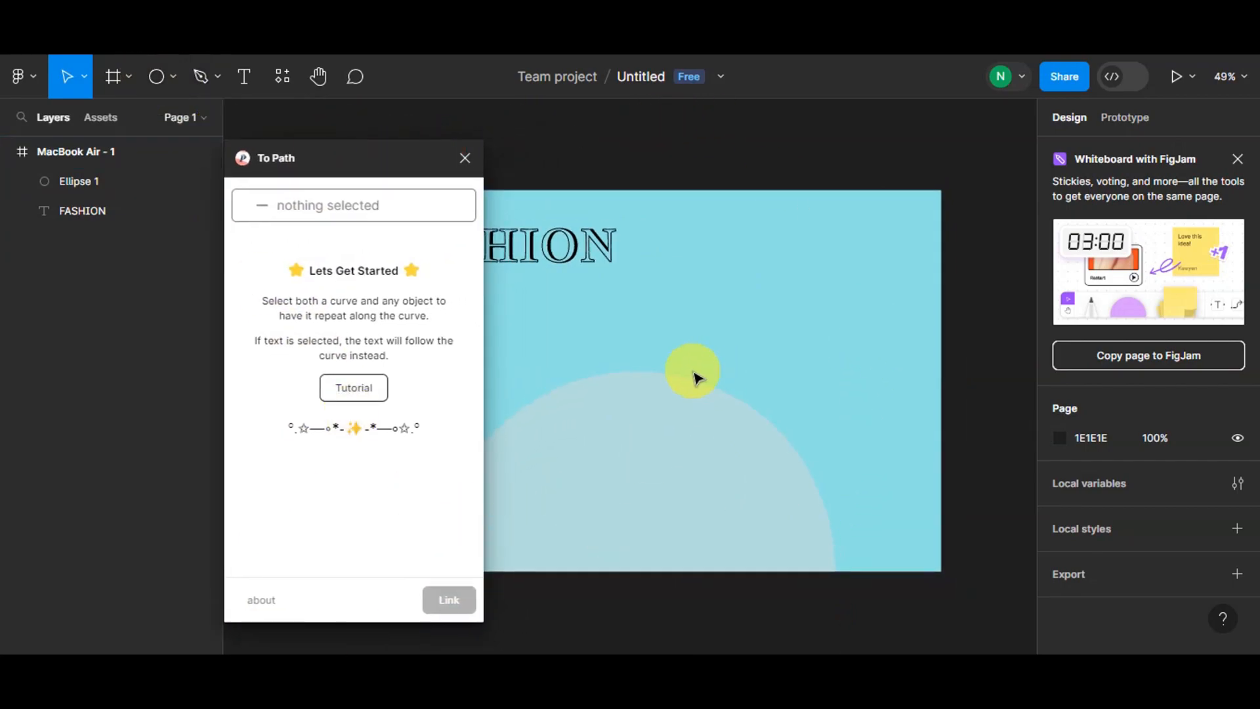
- Draw a rectangle about 172 × 321 beside the frame and close the To Path plugin window
scroll(696, 378, down, 2)
click(754, 259)
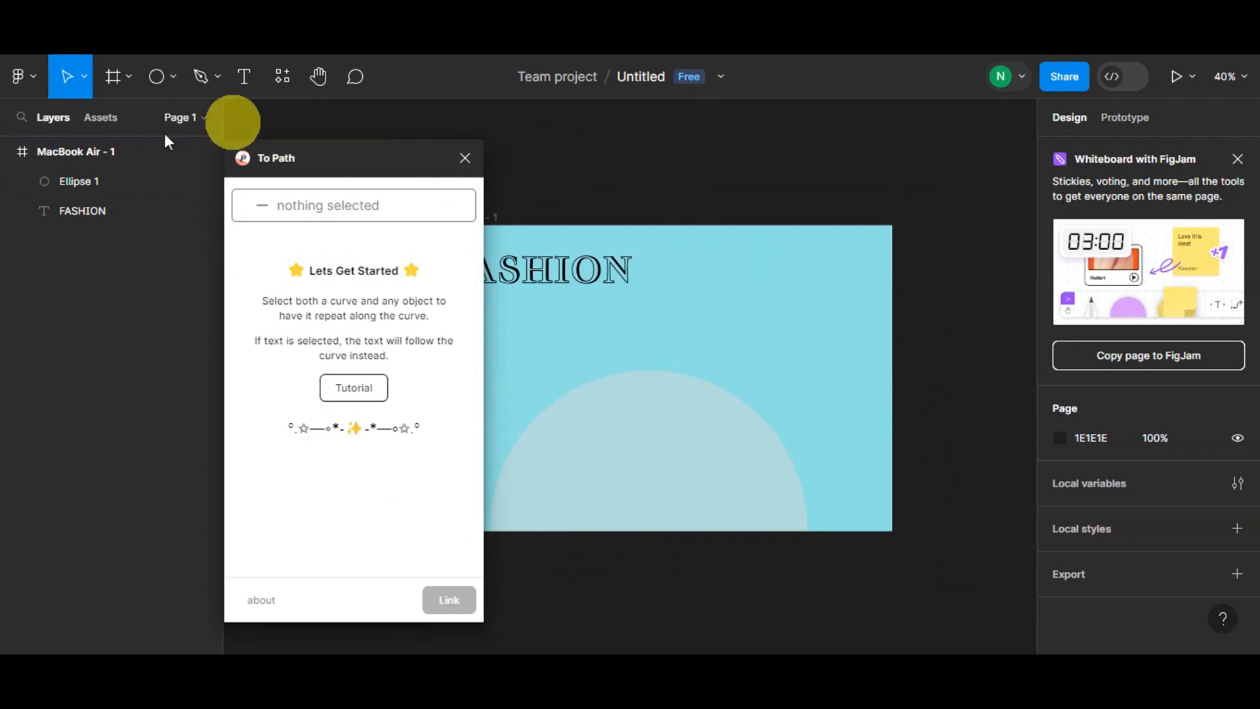
click(158, 78)
click(165, 80)
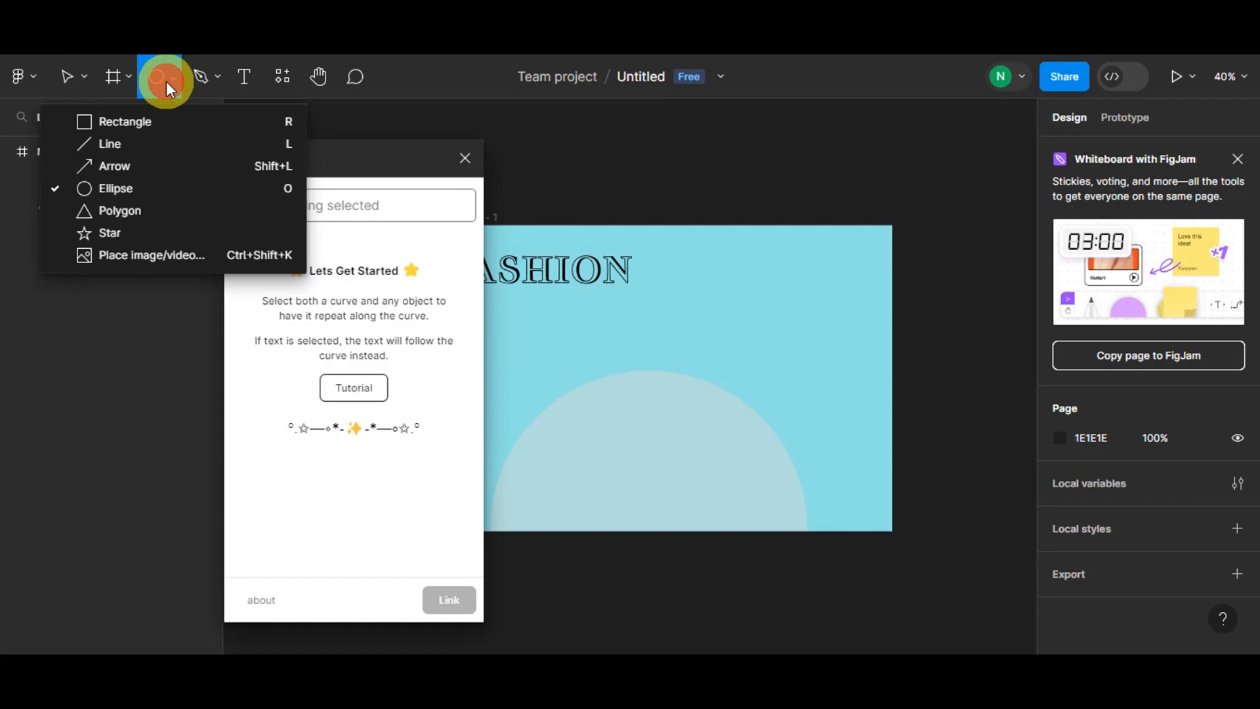
click(113, 117)
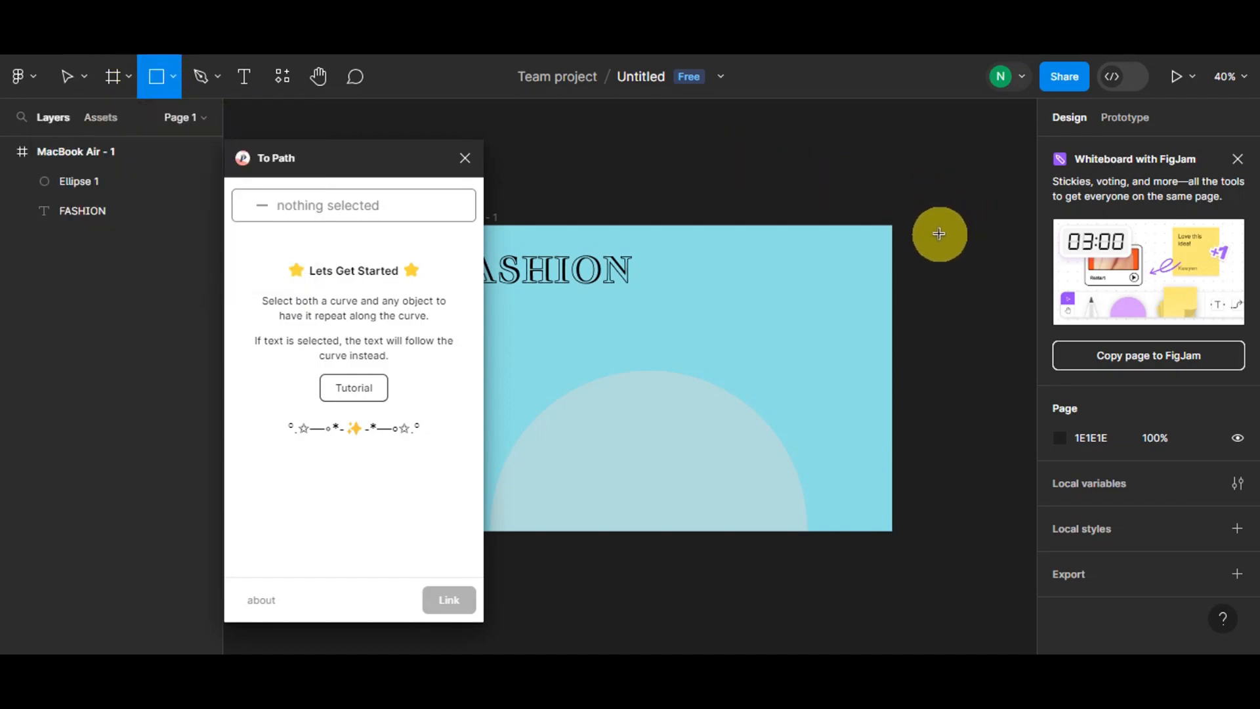
drag(939, 225, 1003, 344)
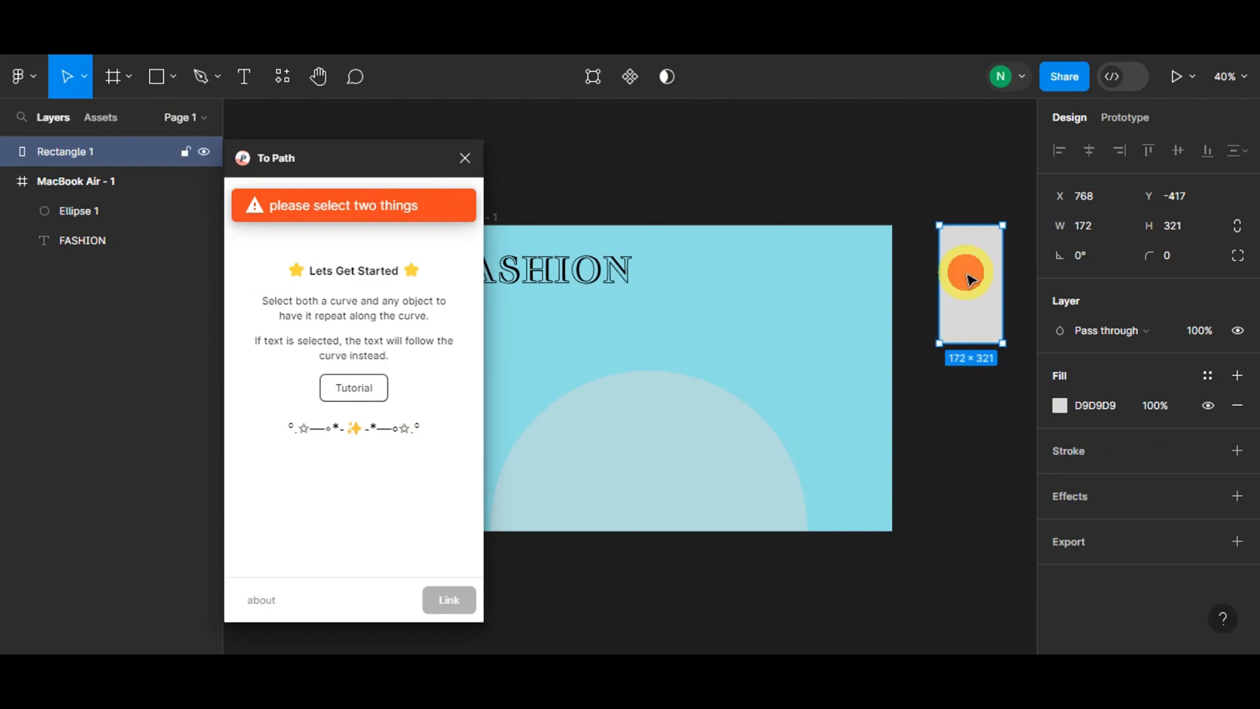
click(680, 450)
click(994, 305)
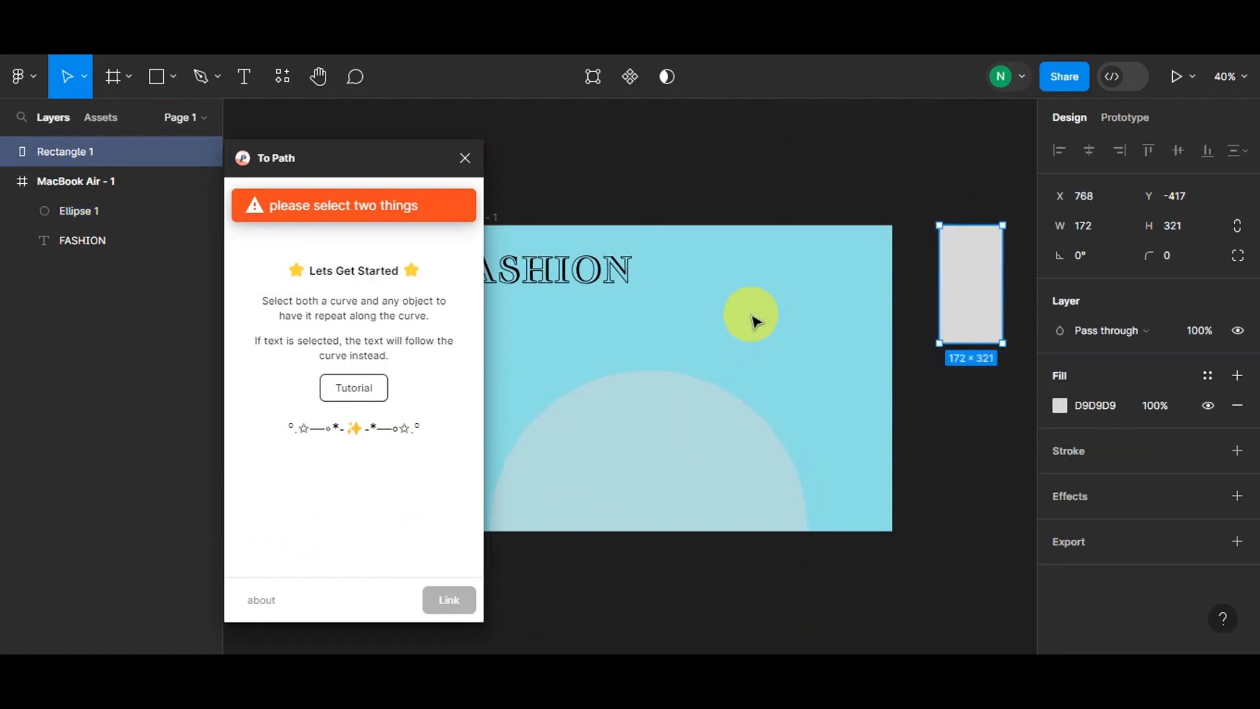
click(460, 159)
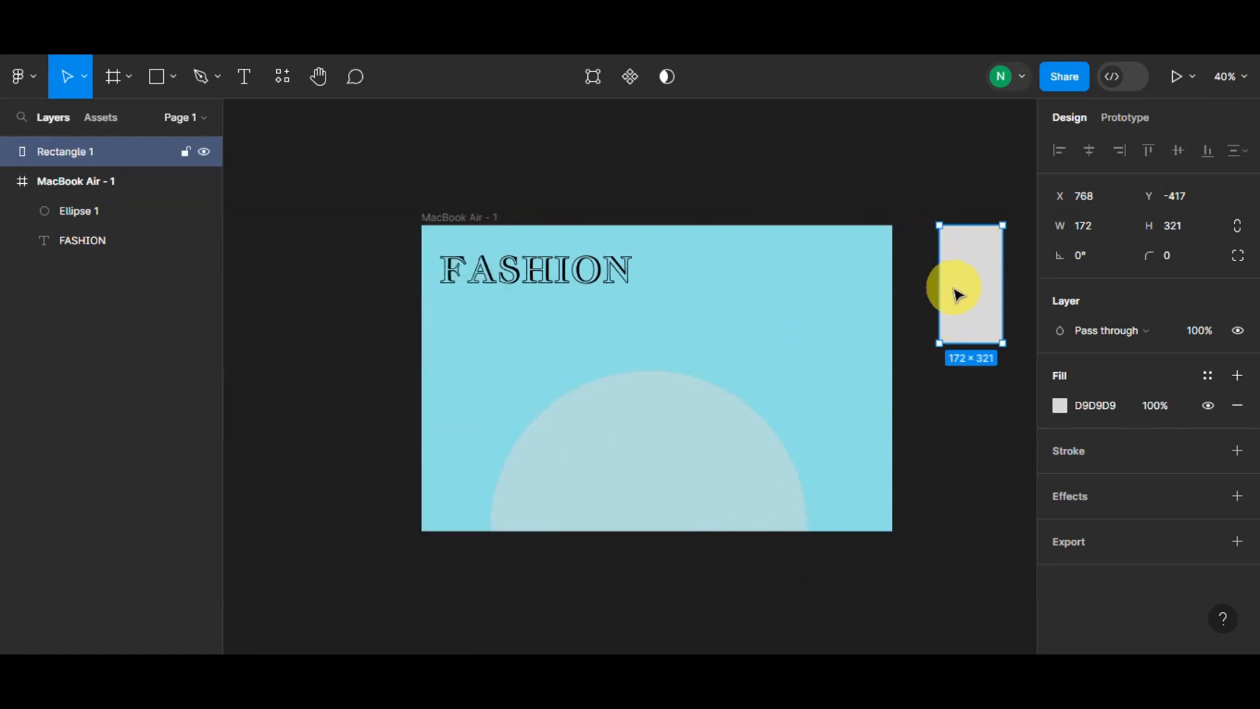
- With the rectangle selected, find the Unsplash plugin and run it
right_click(968, 283)
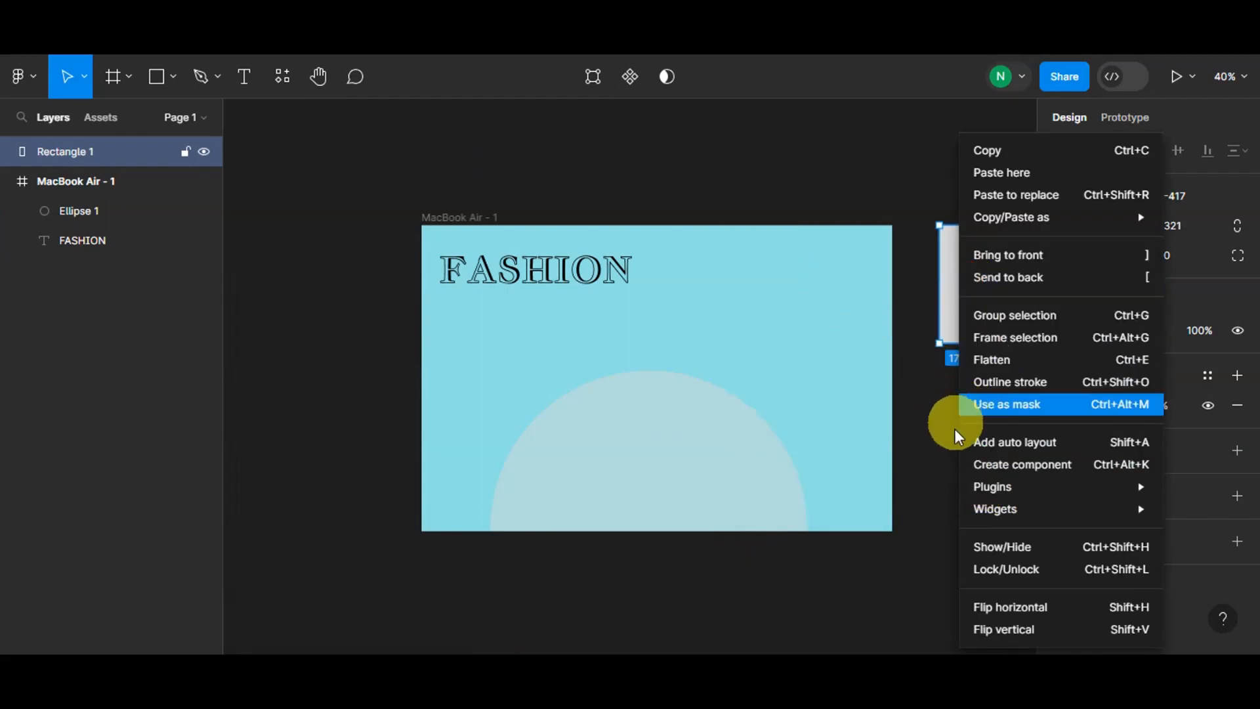
mouse_move(984, 498)
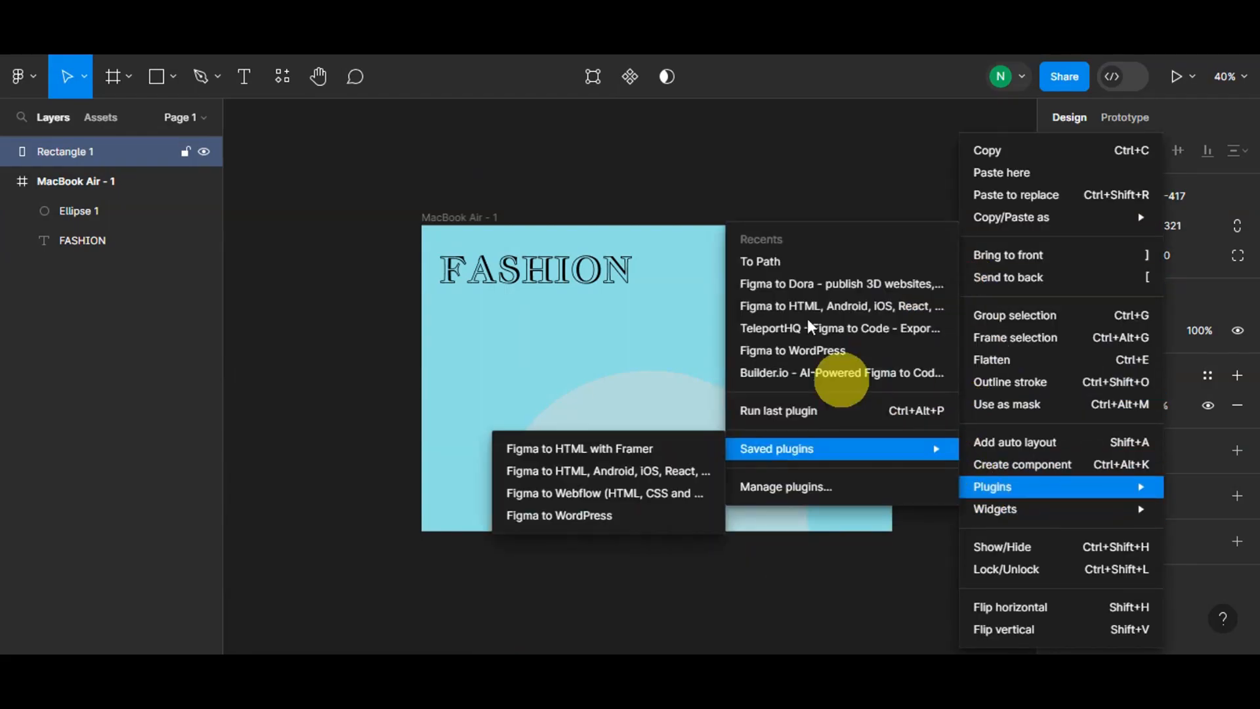
click(769, 258)
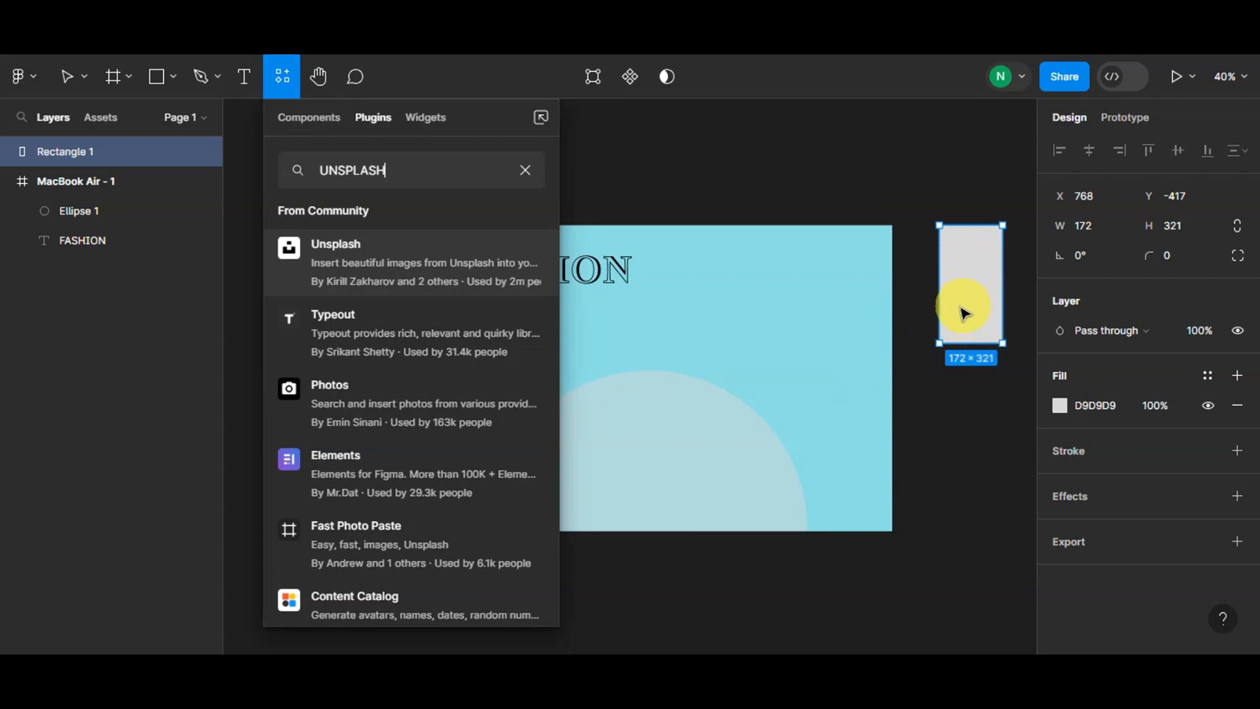
click(370, 255)
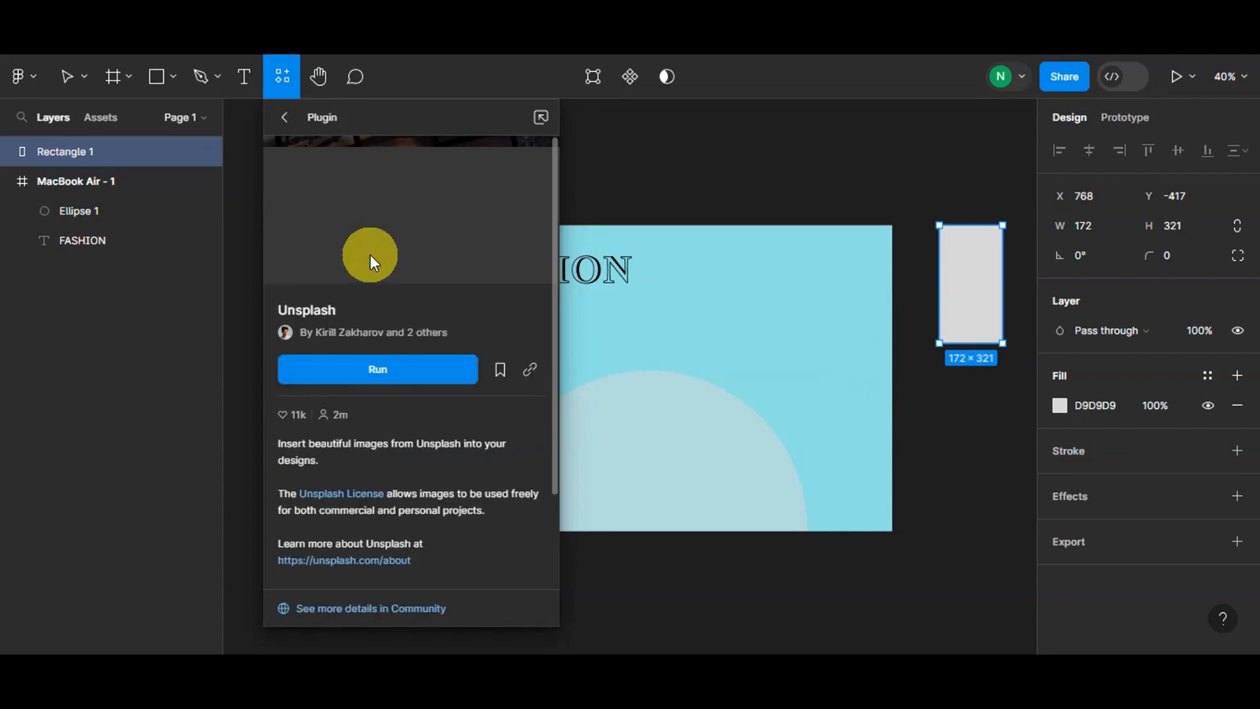
click(377, 368)
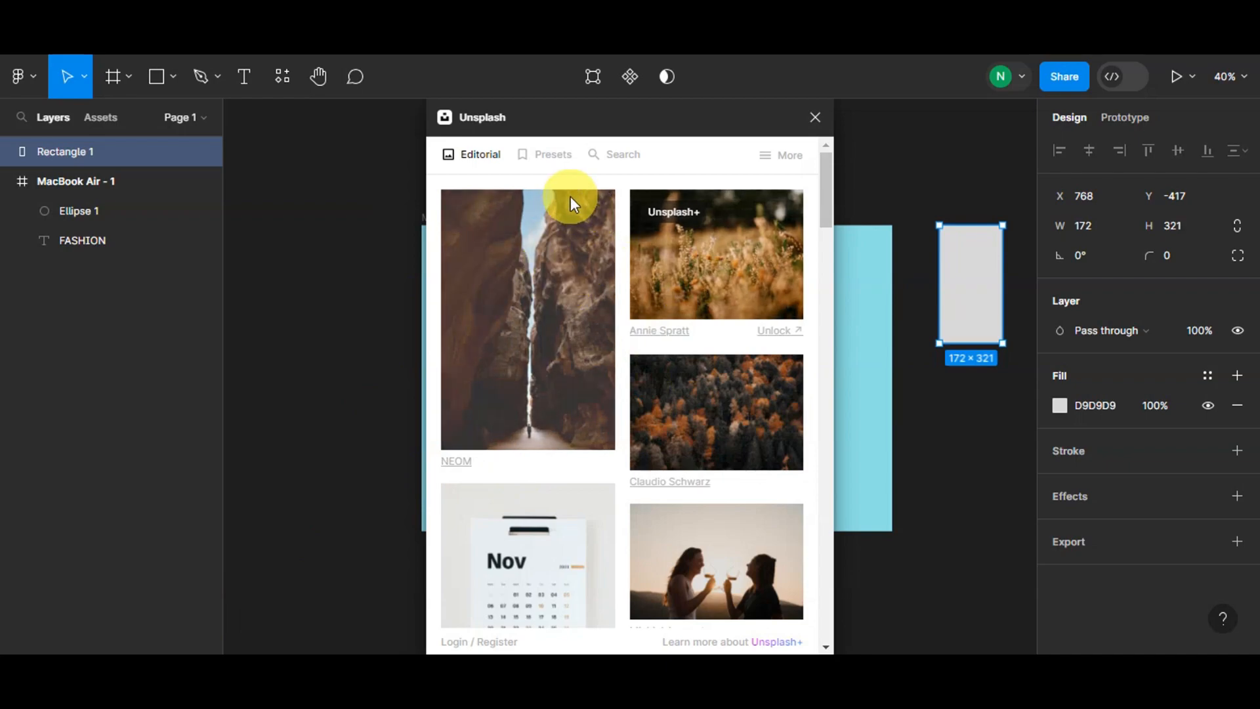
- Search Unsplash for FASHION and fill the rectangle with the photo of the person in the yellow outfit
click(613, 161)
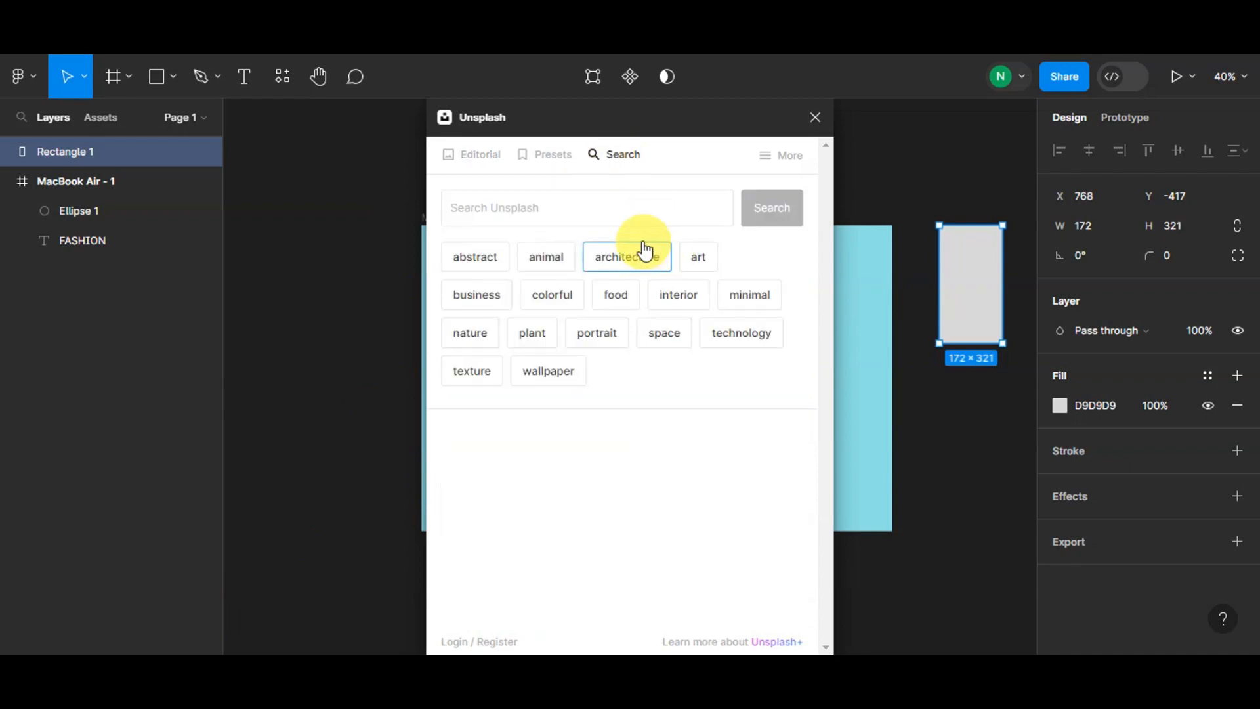
click(632, 219)
text(FASHION)
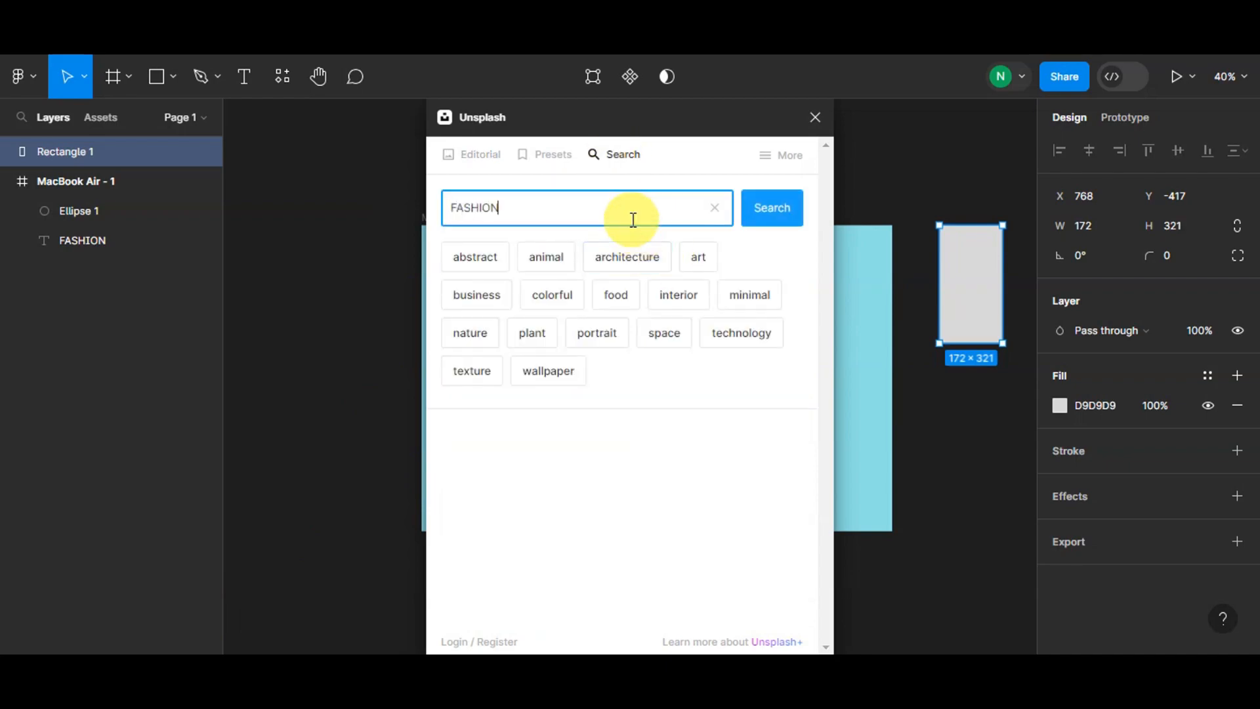
key(Return)
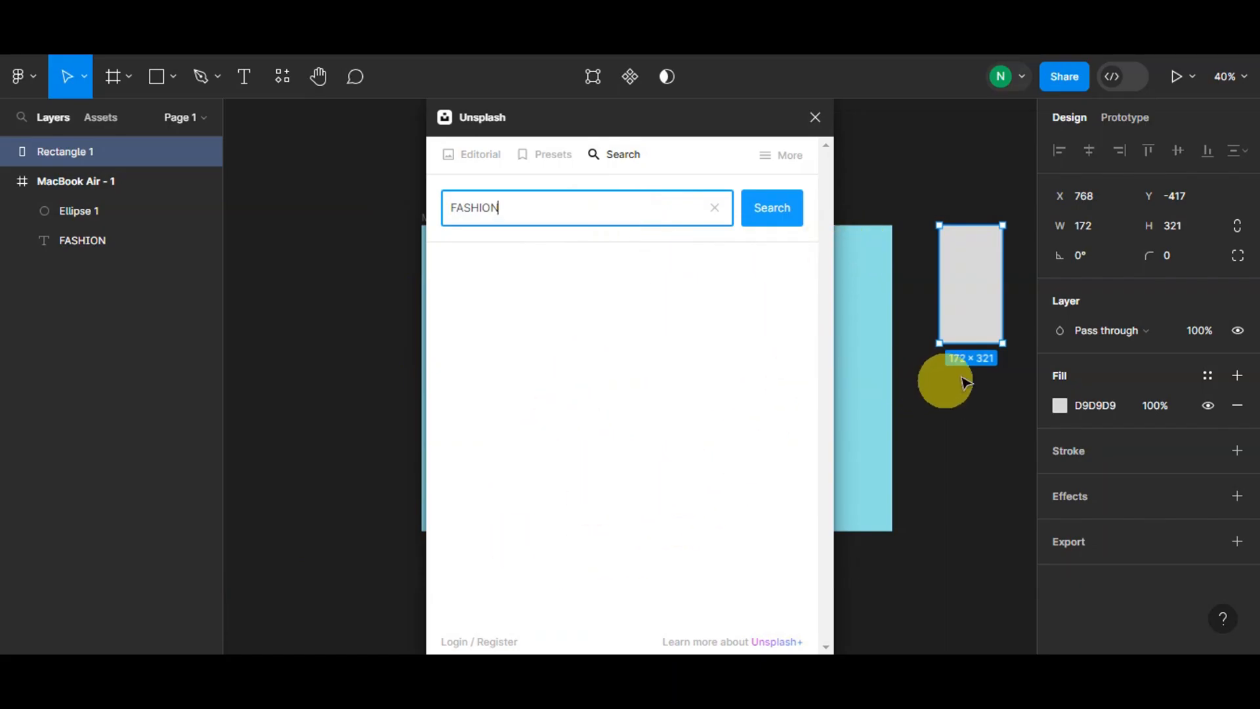
scroll(663, 380, down, 2)
click(707, 256)
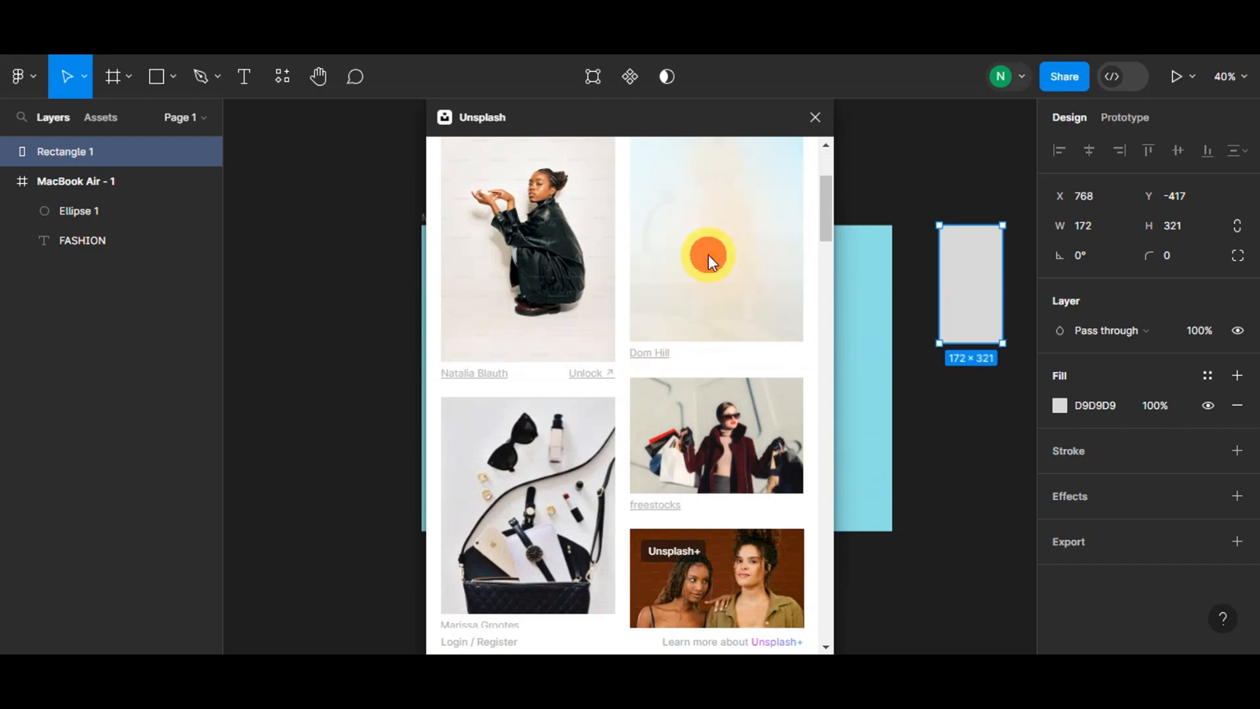
scroll(932, 335, up, 1)
scroll(951, 348, up, 1)
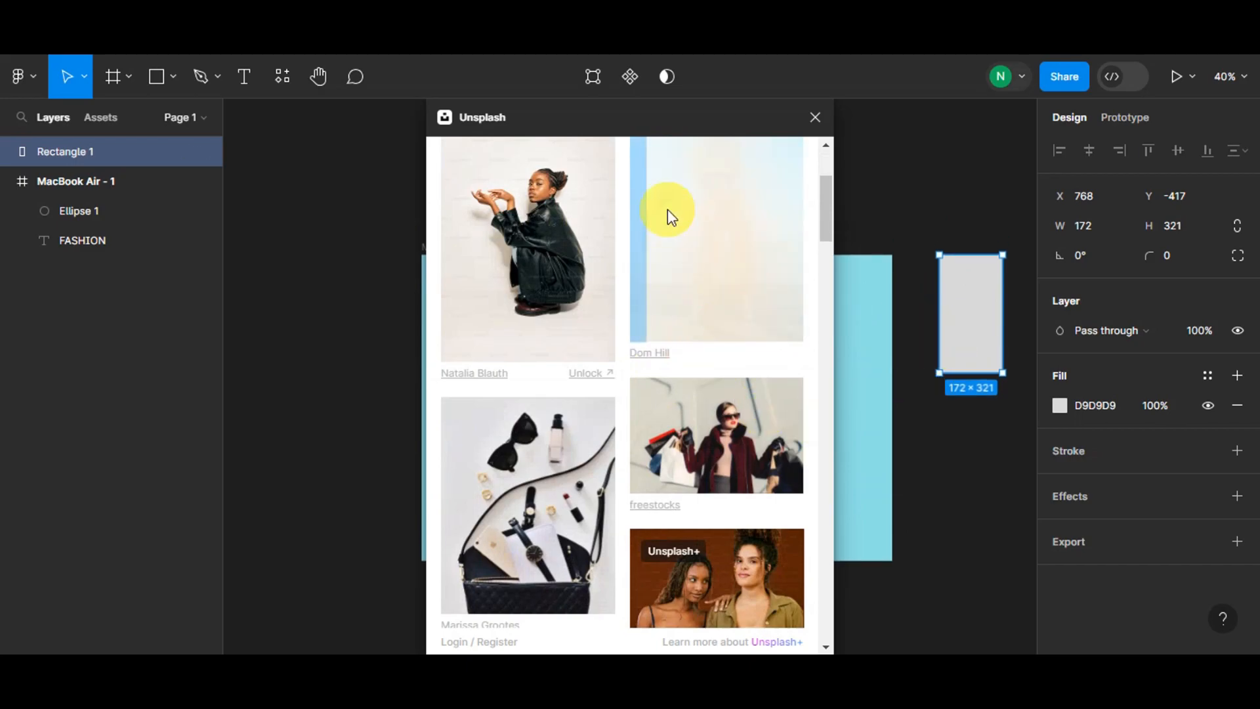
scroll(676, 262, up, 4)
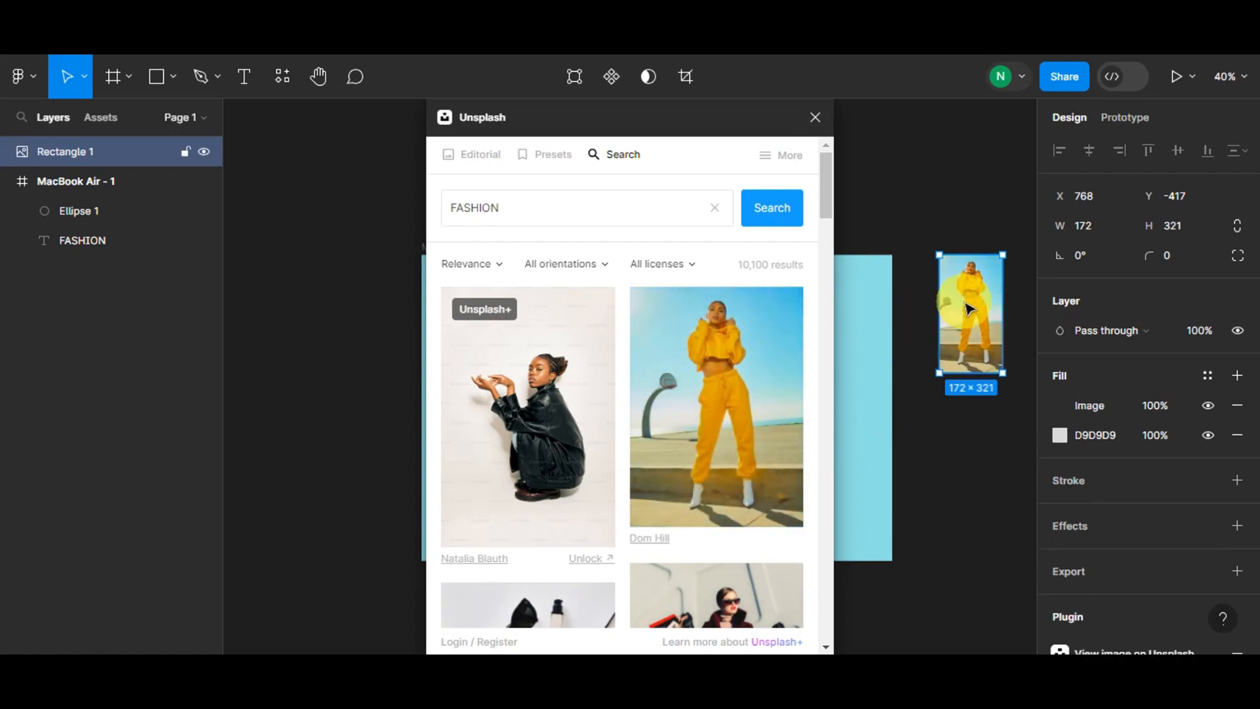
- Round the photo rectangle's corners to a radius of 66 and close the Unsplash plugin
drag(1149, 258, 1179, 259)
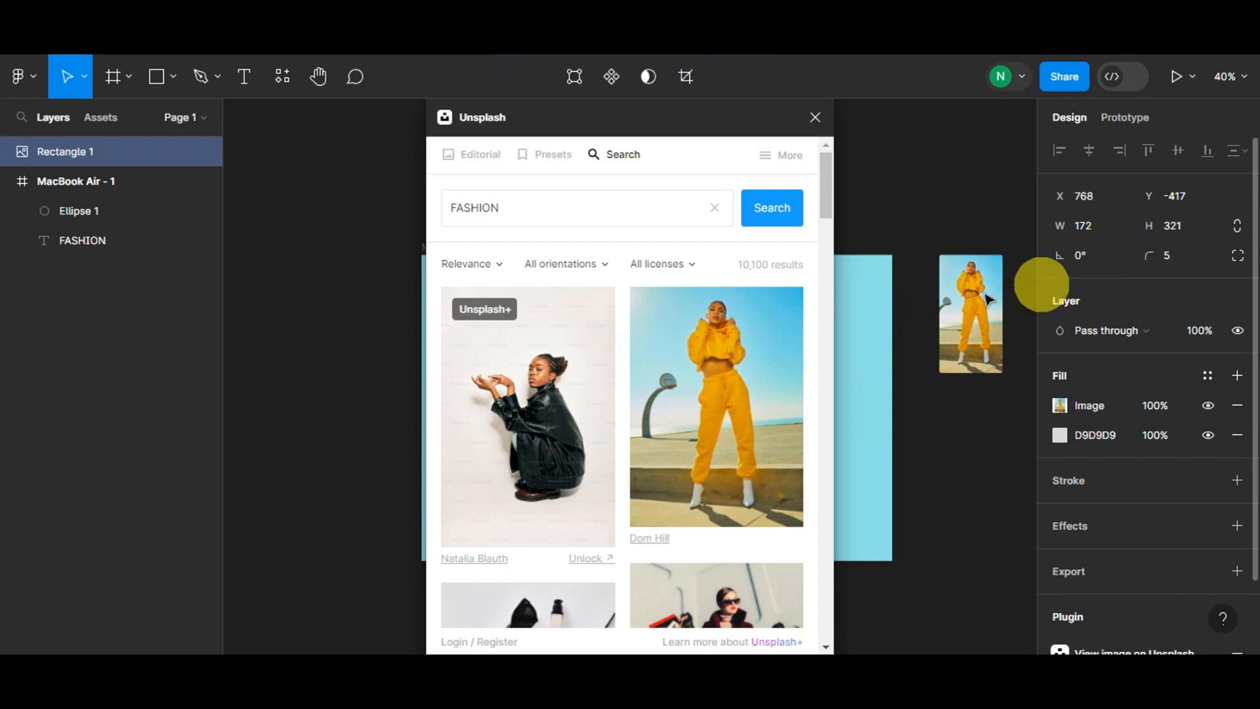
drag(1148, 260, 844, 286)
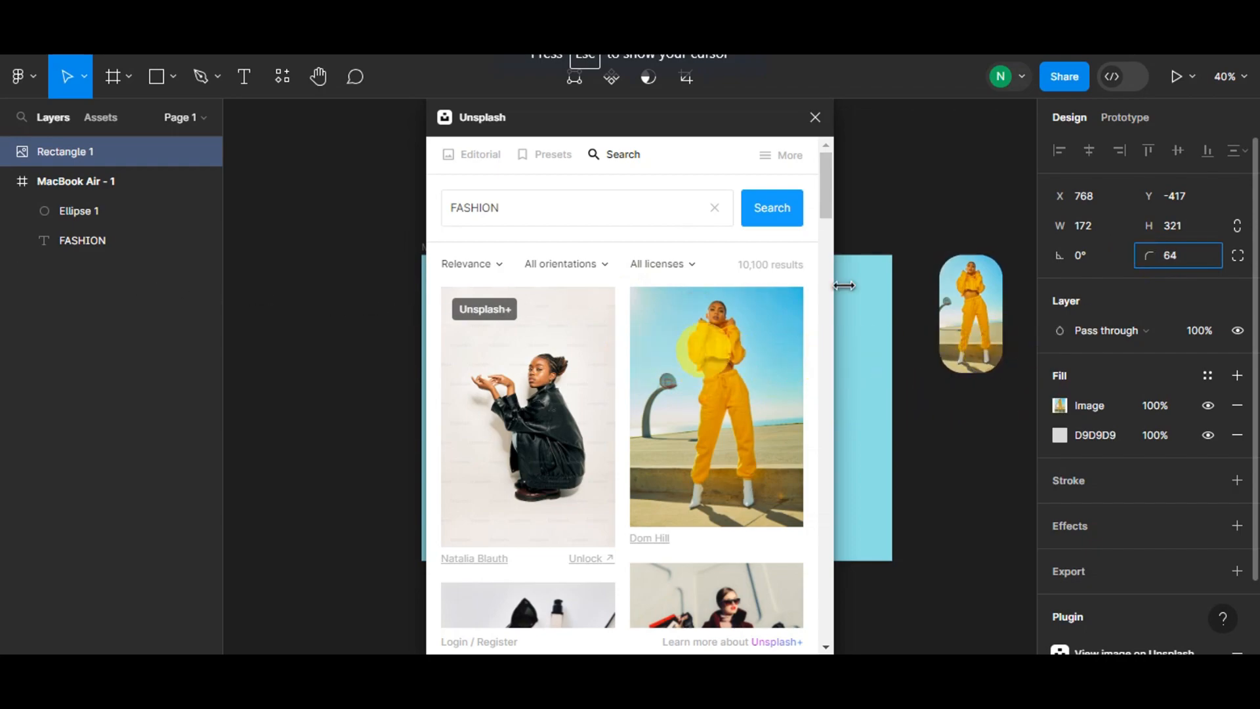
click(898, 225)
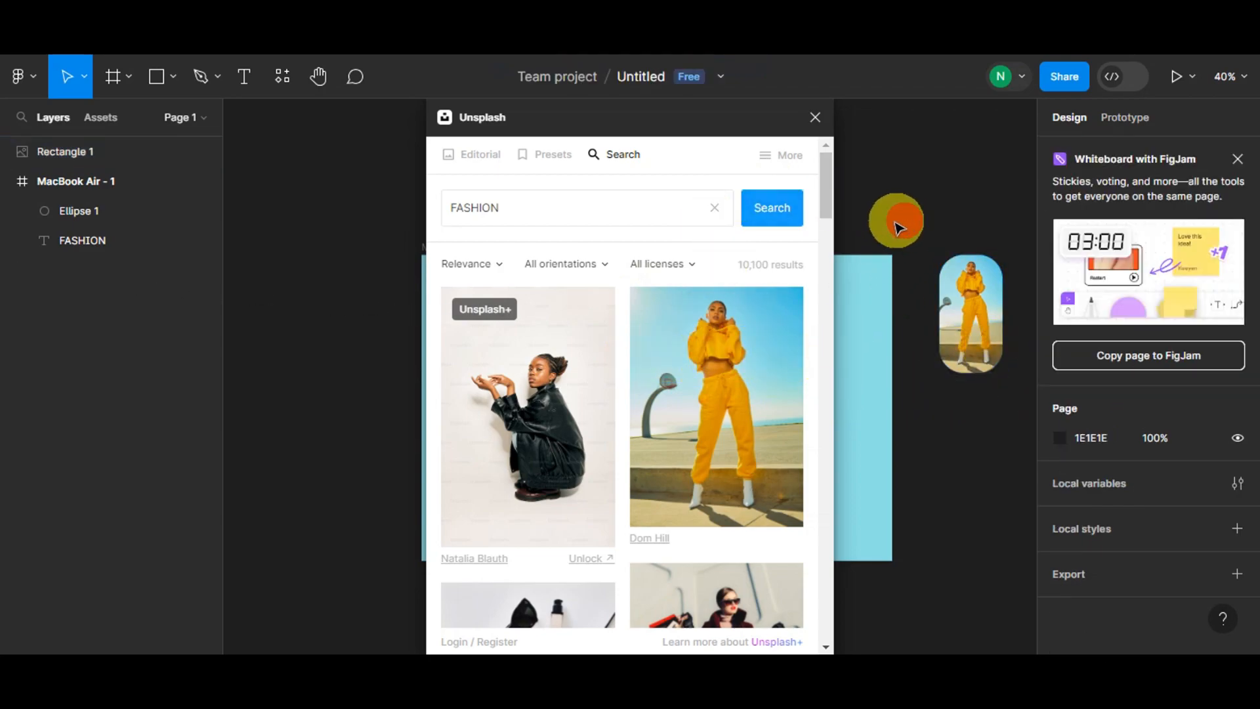
click(818, 120)
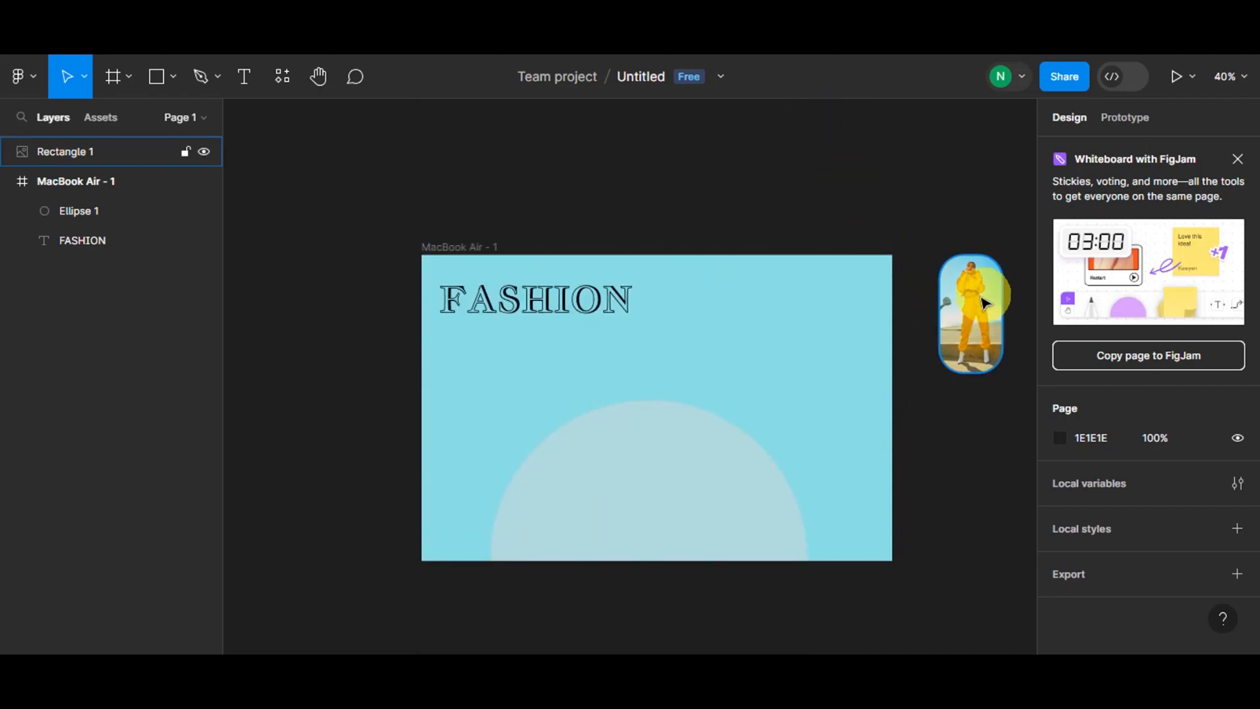
- Select the ellipse together with the photo rectangle and launch the To Path plugin
click(984, 303)
click(744, 467)
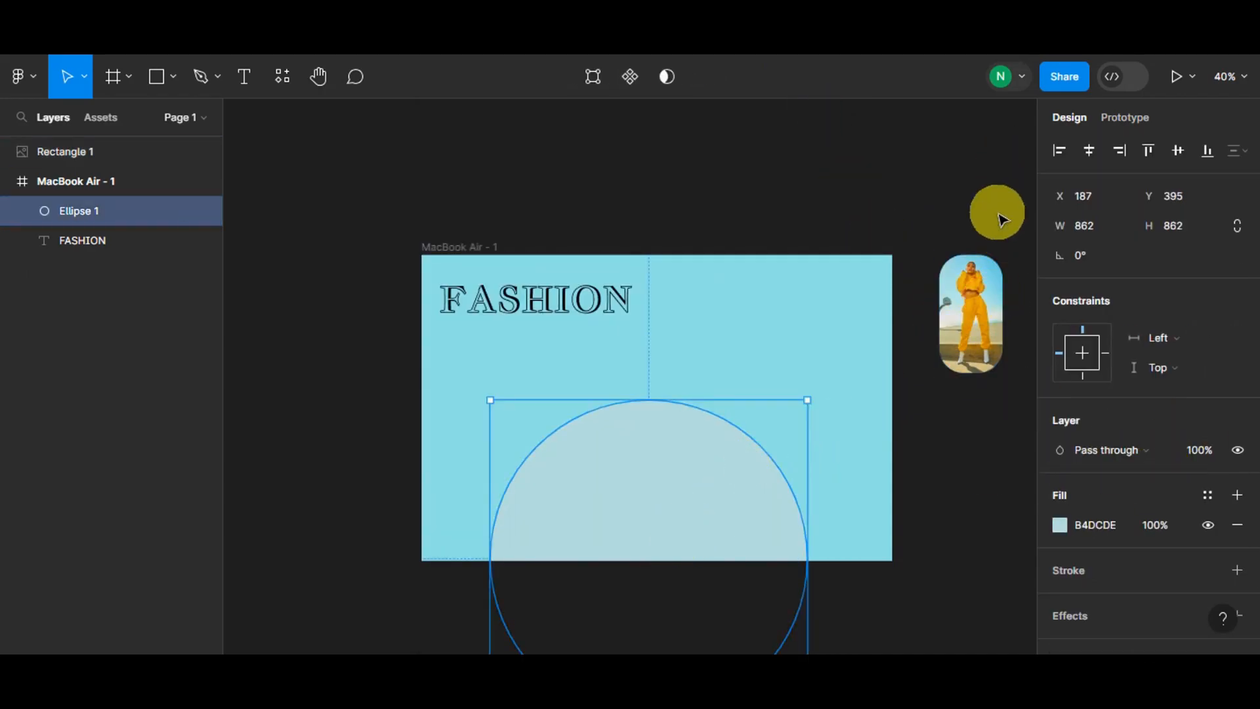
drag(1002, 218, 855, 456)
shift+click(746, 543)
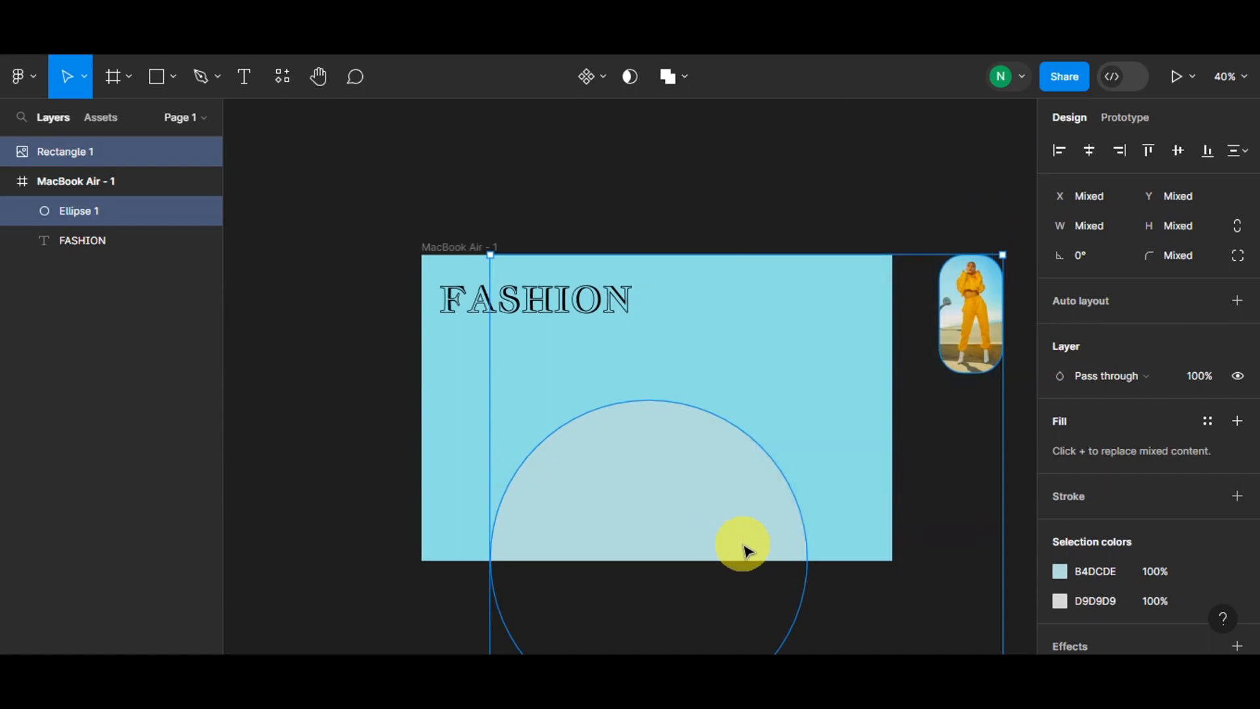
right_click(746, 550)
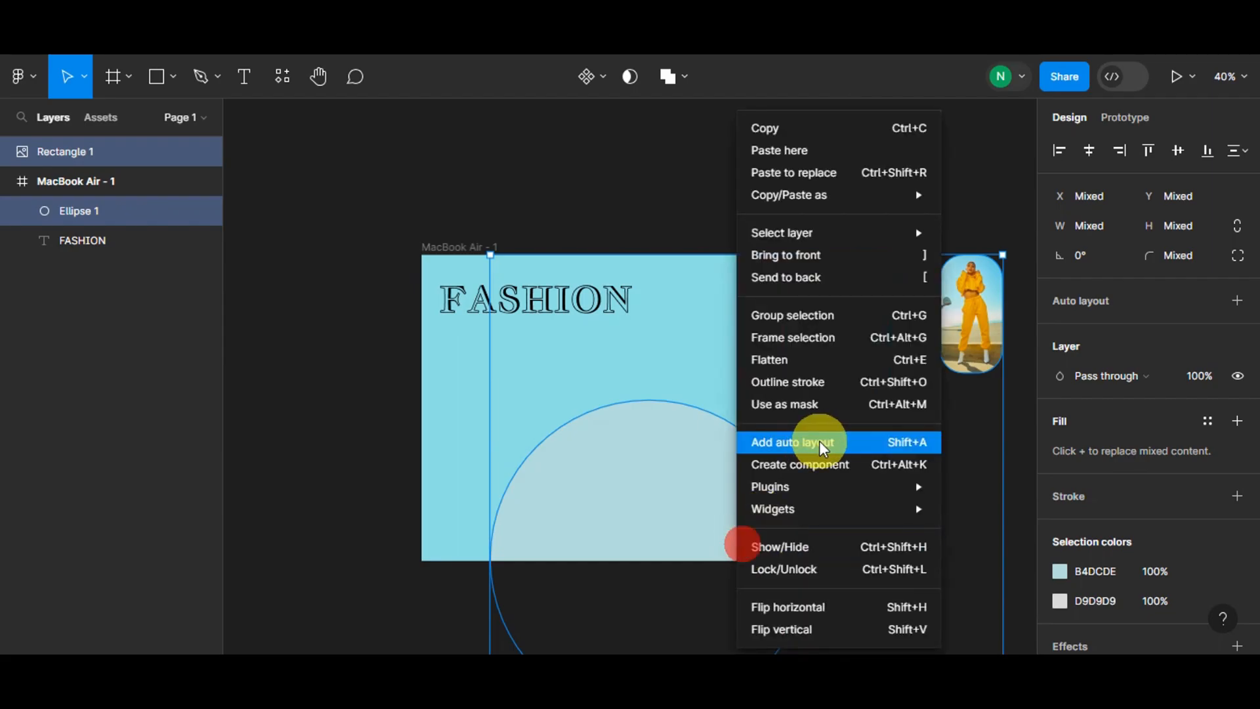
mouse_move(824, 493)
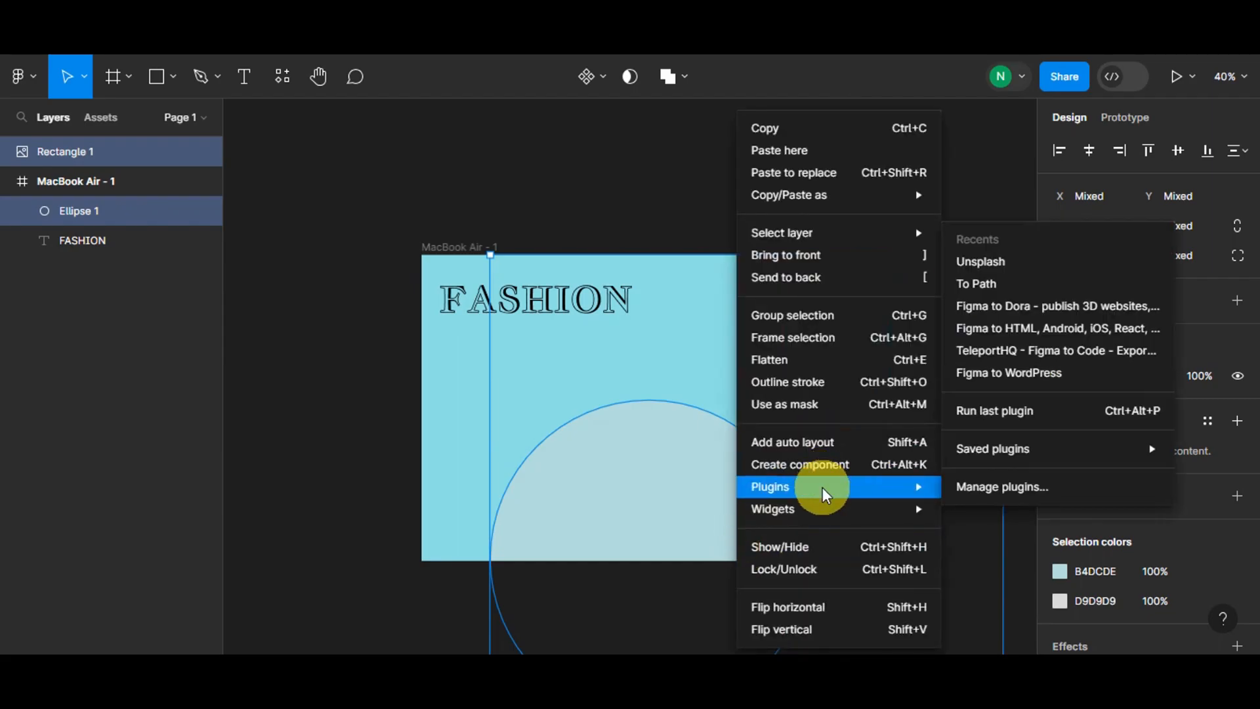
click(976, 283)
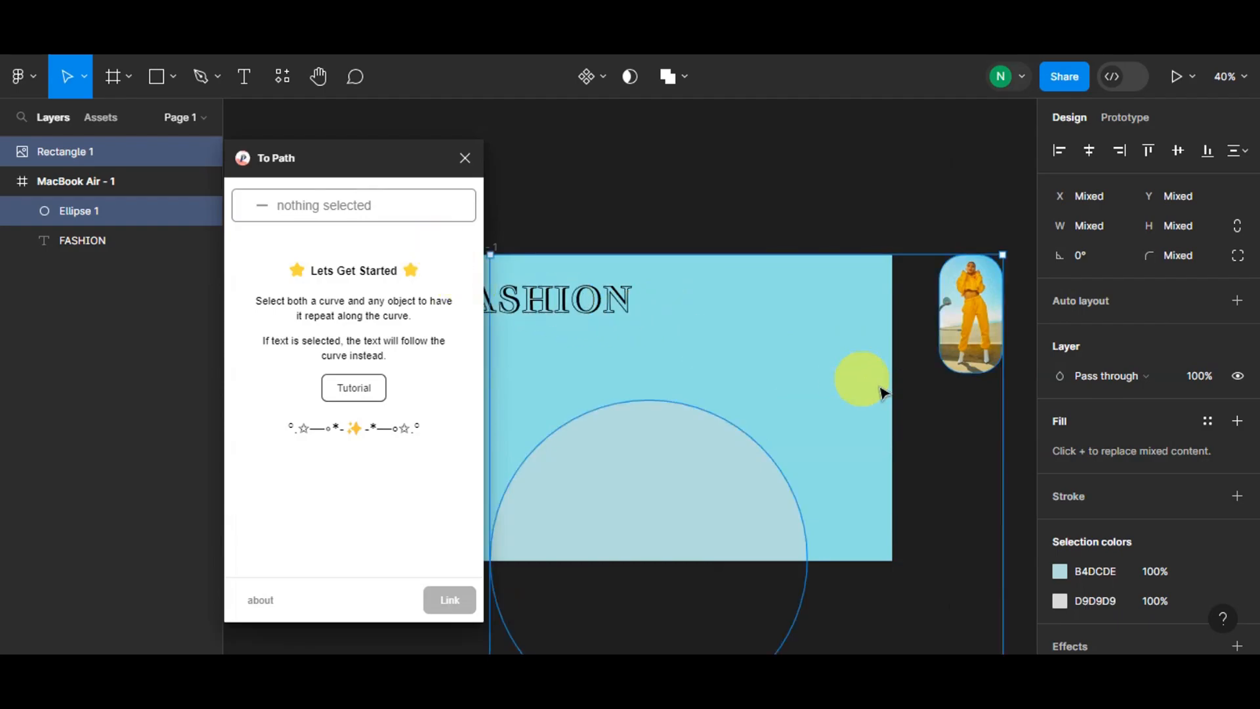
- Reselect the ellipse and photo rectangle and link them in To Path so the photo repeats along the curve
click(948, 315)
click(776, 498)
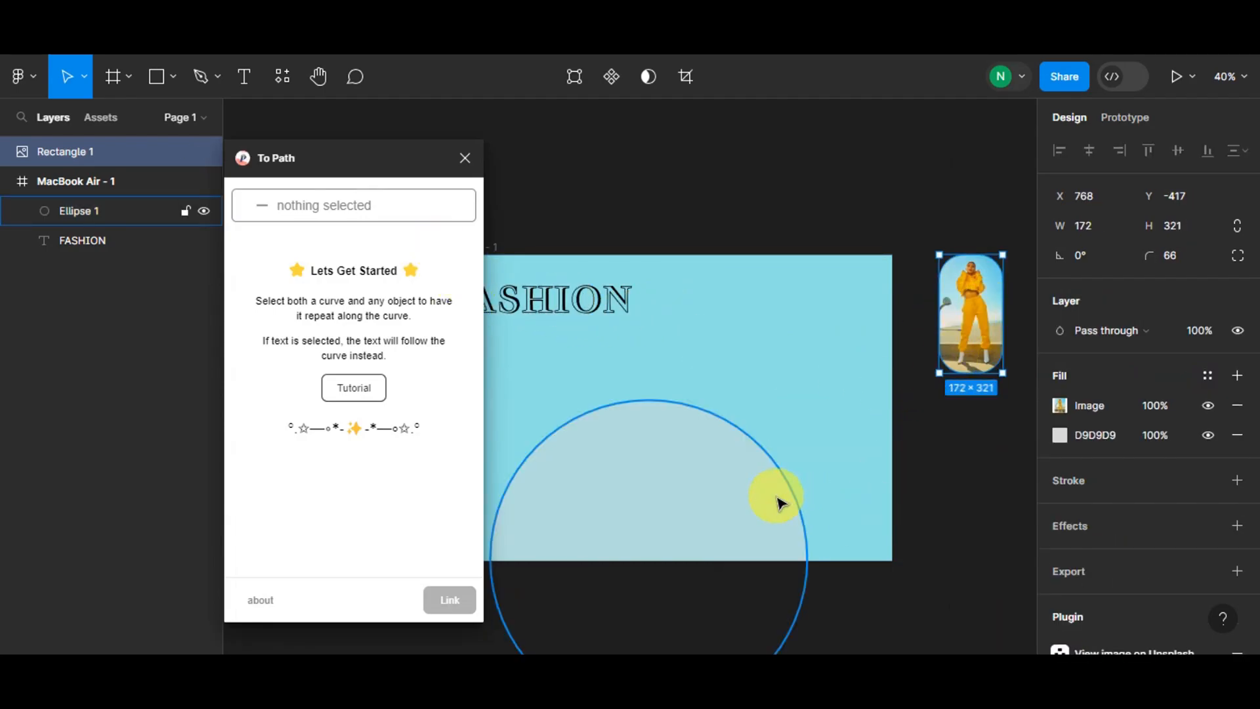
drag(997, 458, 728, 344)
key(ctrl+g)
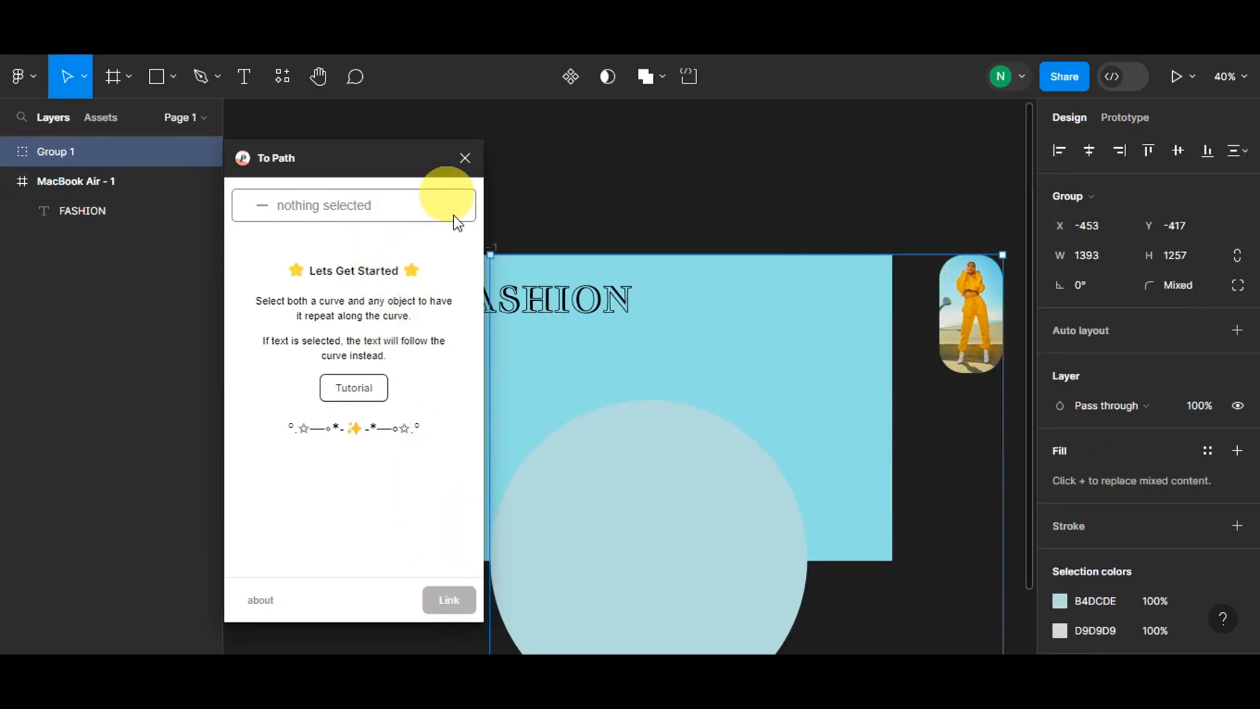
key(ctrl+z)
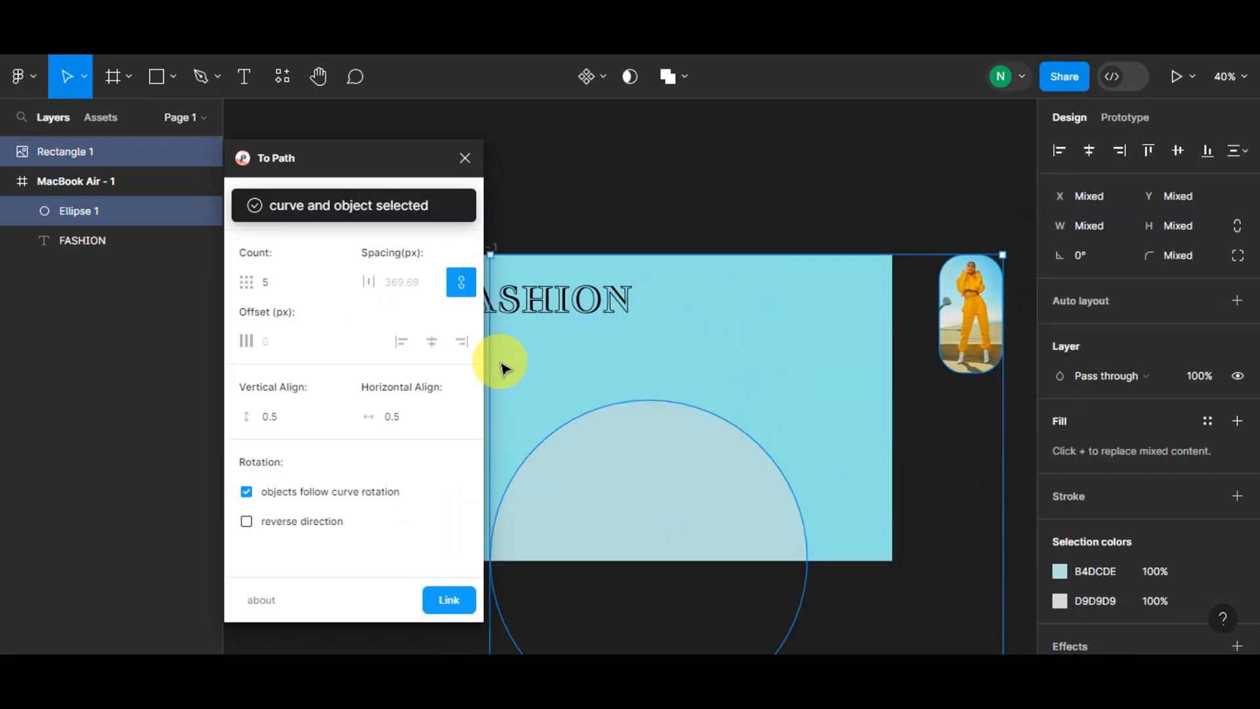
click(454, 598)
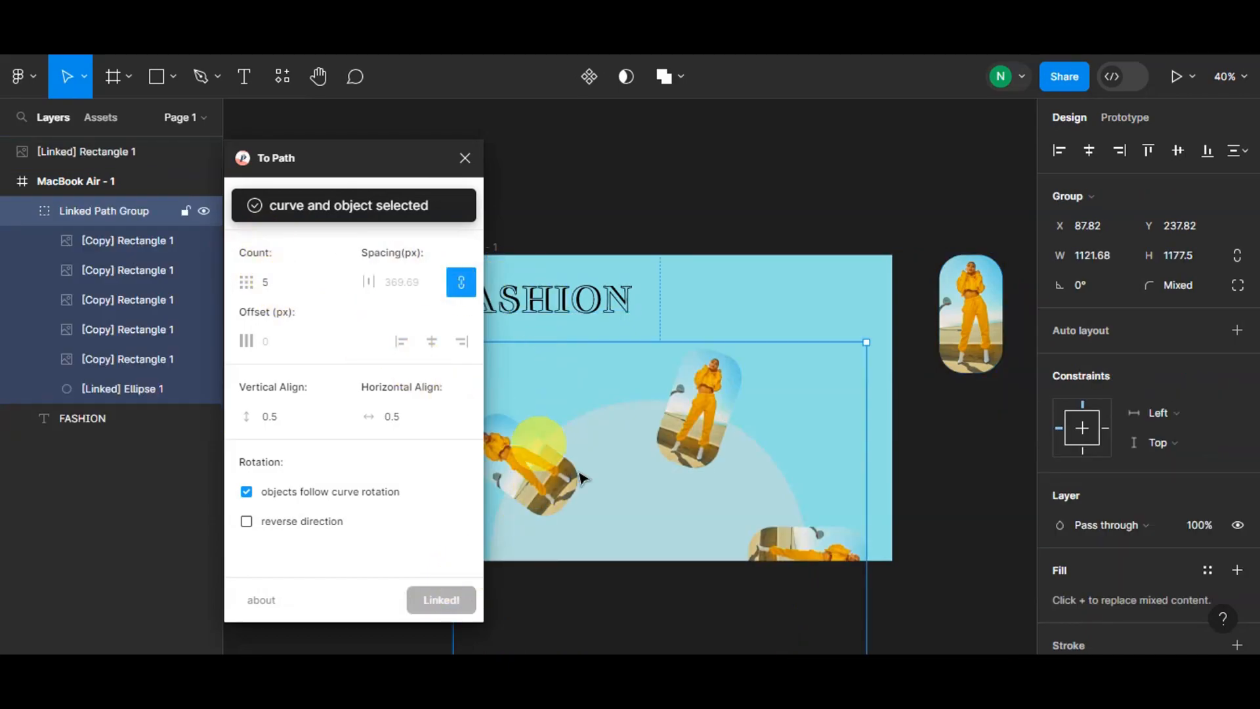
- Set the number of photo copies along the curve to 06
click(304, 277)
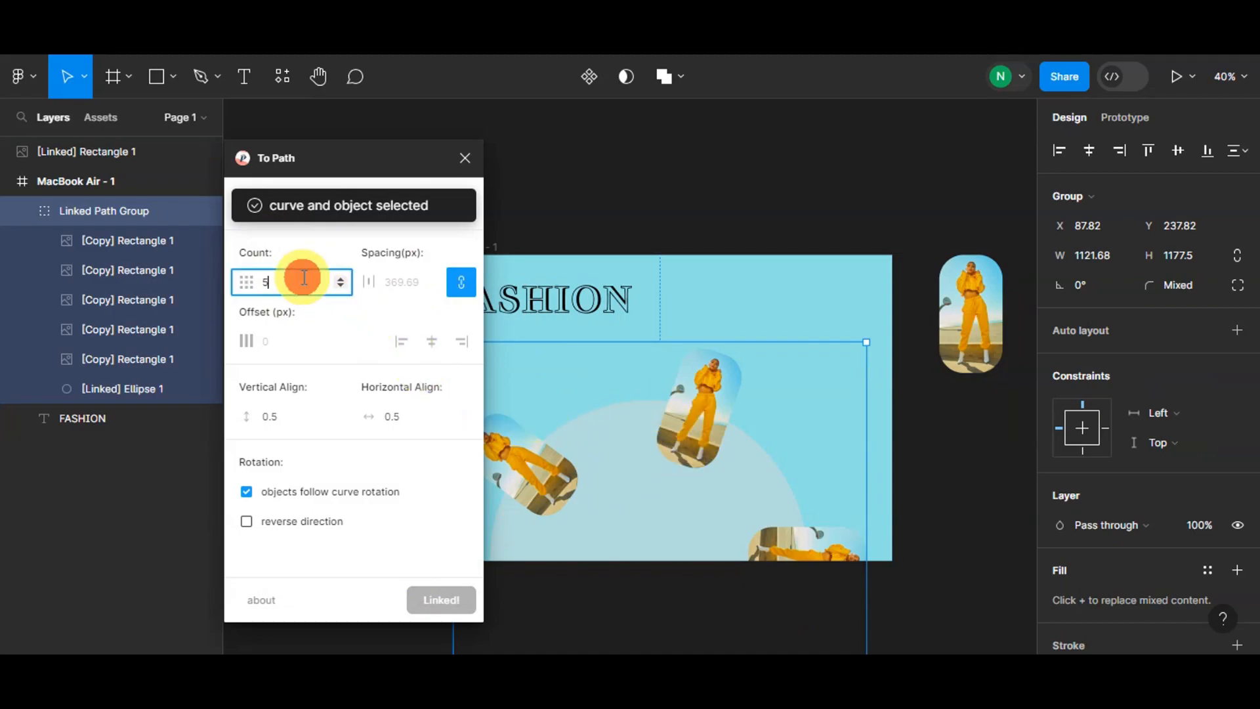
key(BackSpace)
text(04)
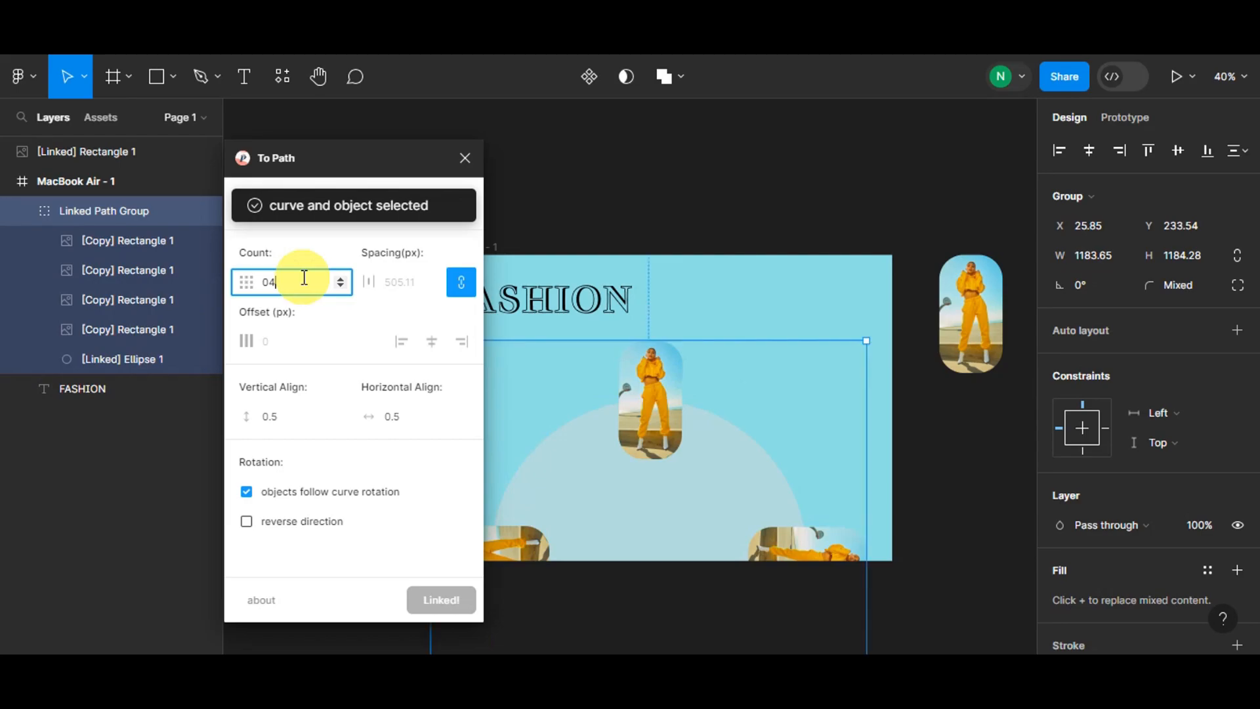
key(BackSpace)
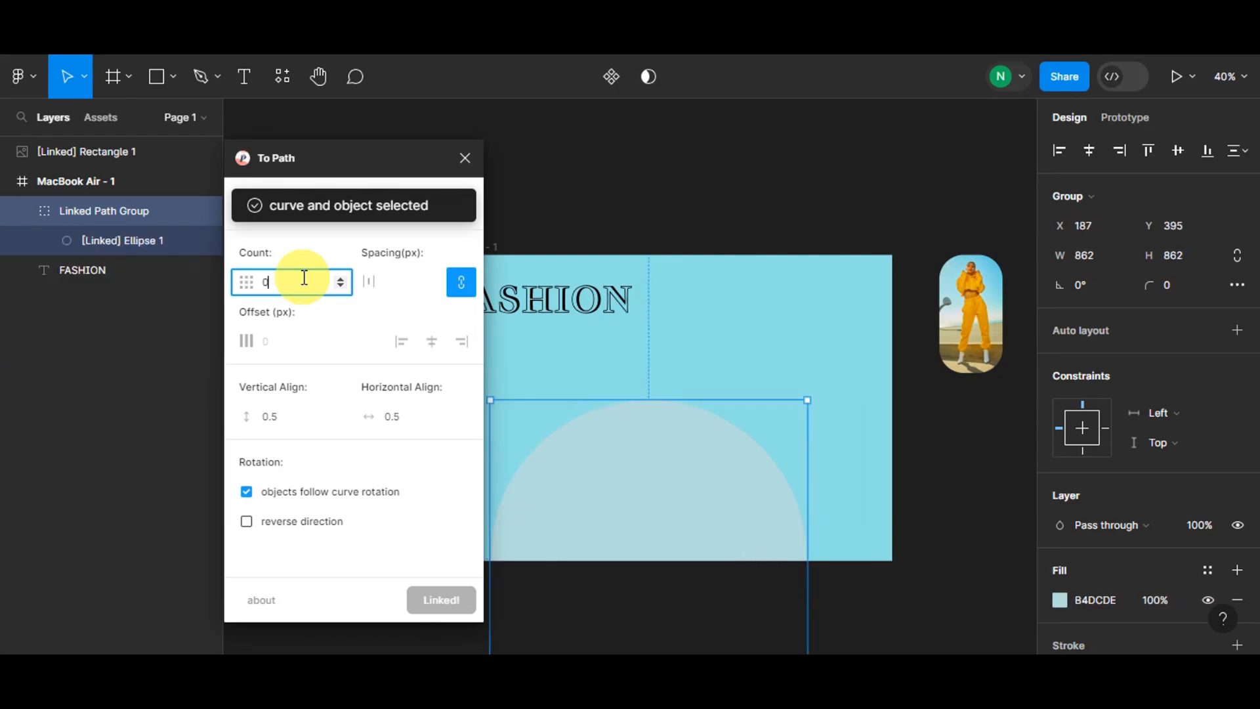
text(6)
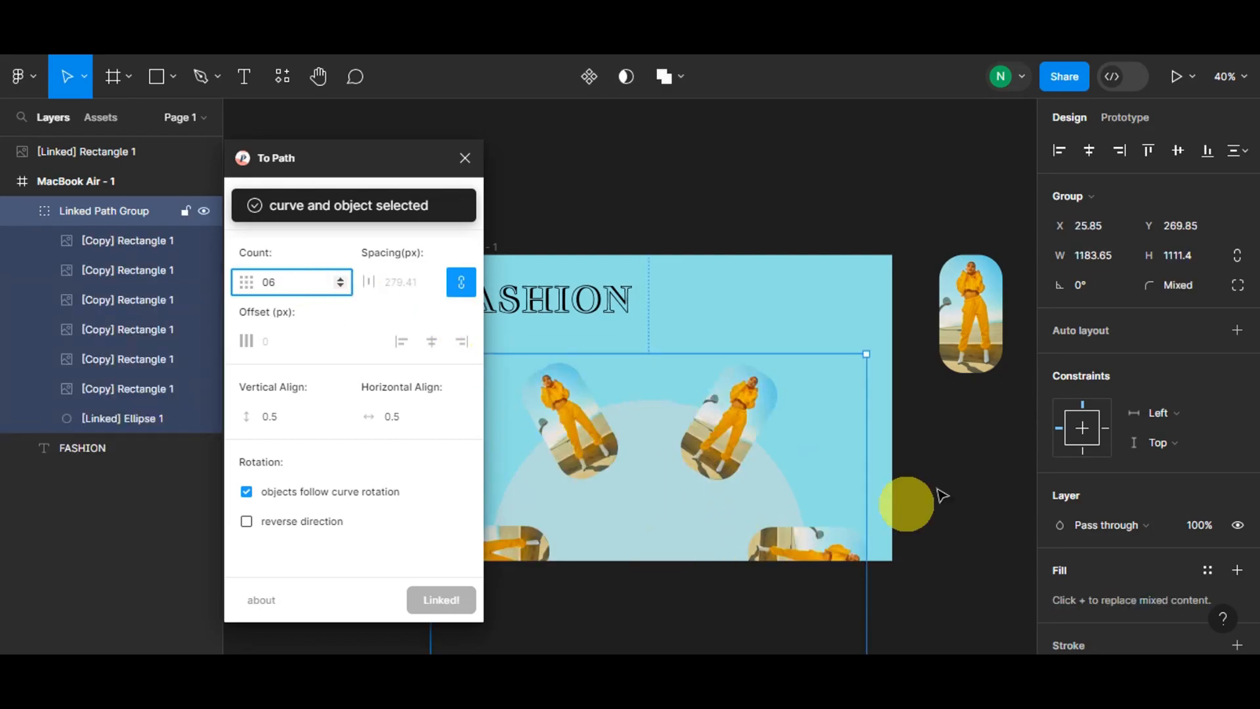
click(970, 333)
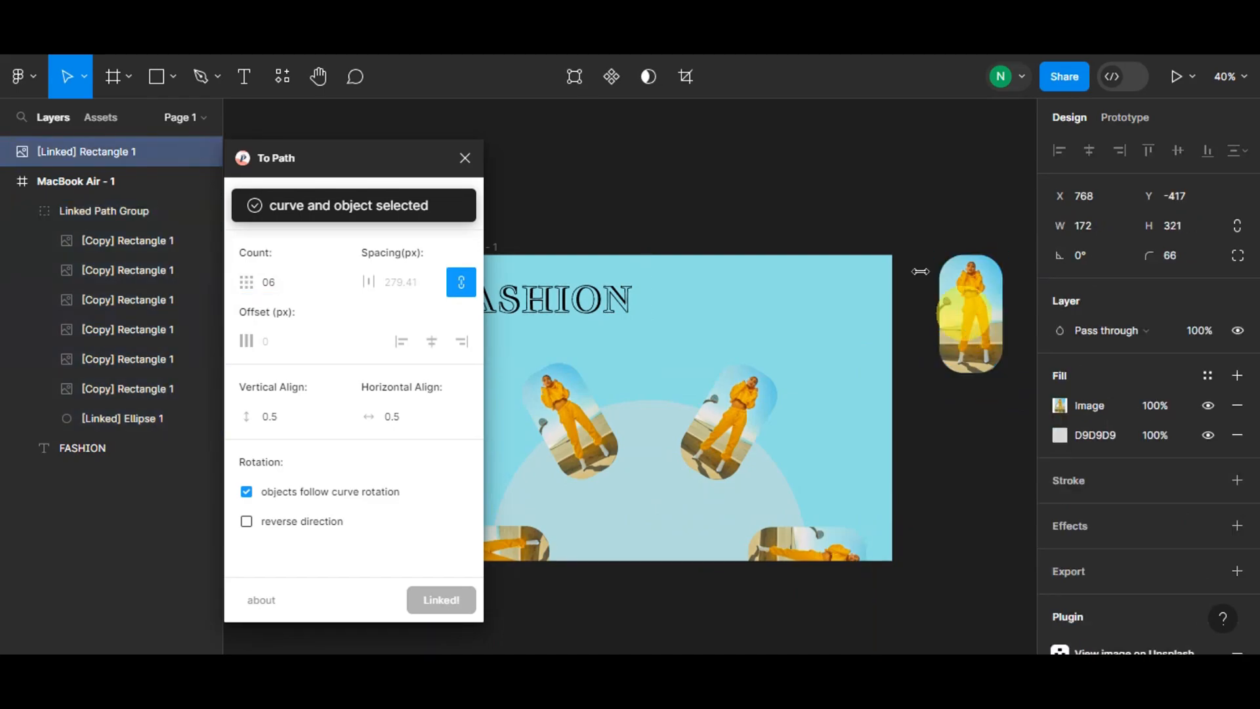
- Close To Path and delete the original photo rectangle left outside the frame
click(469, 159)
click(968, 305)
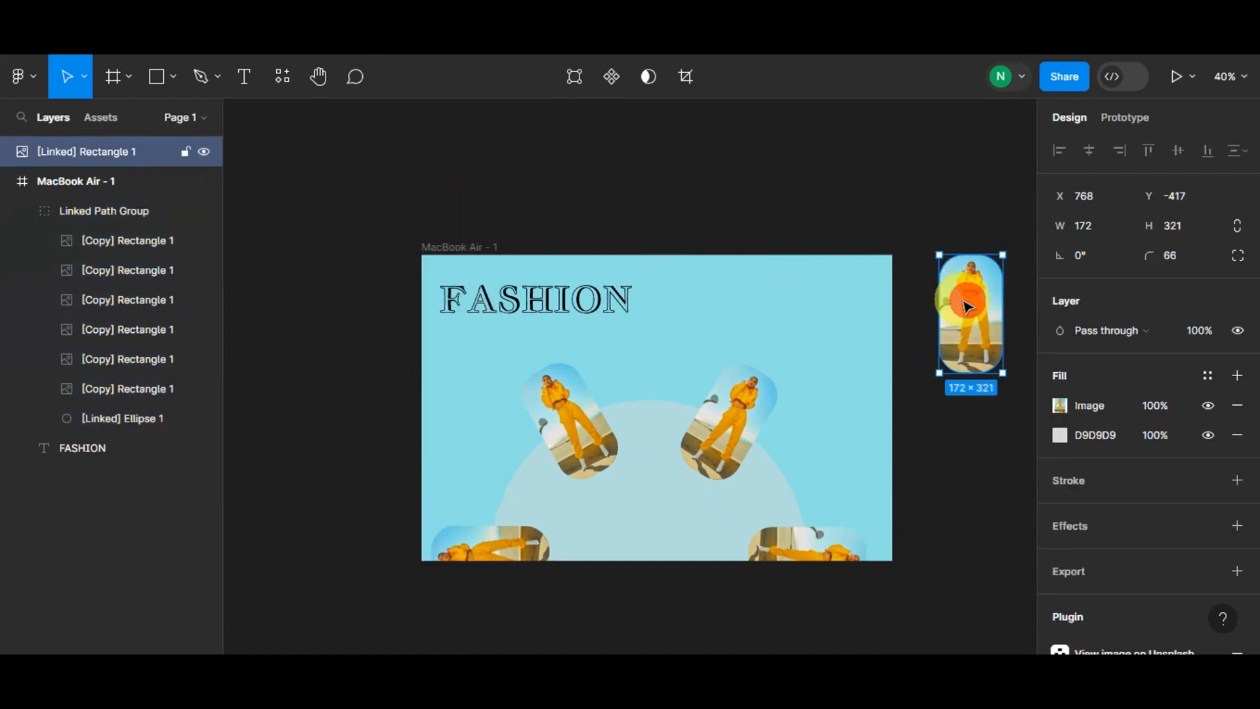
key(Delete)
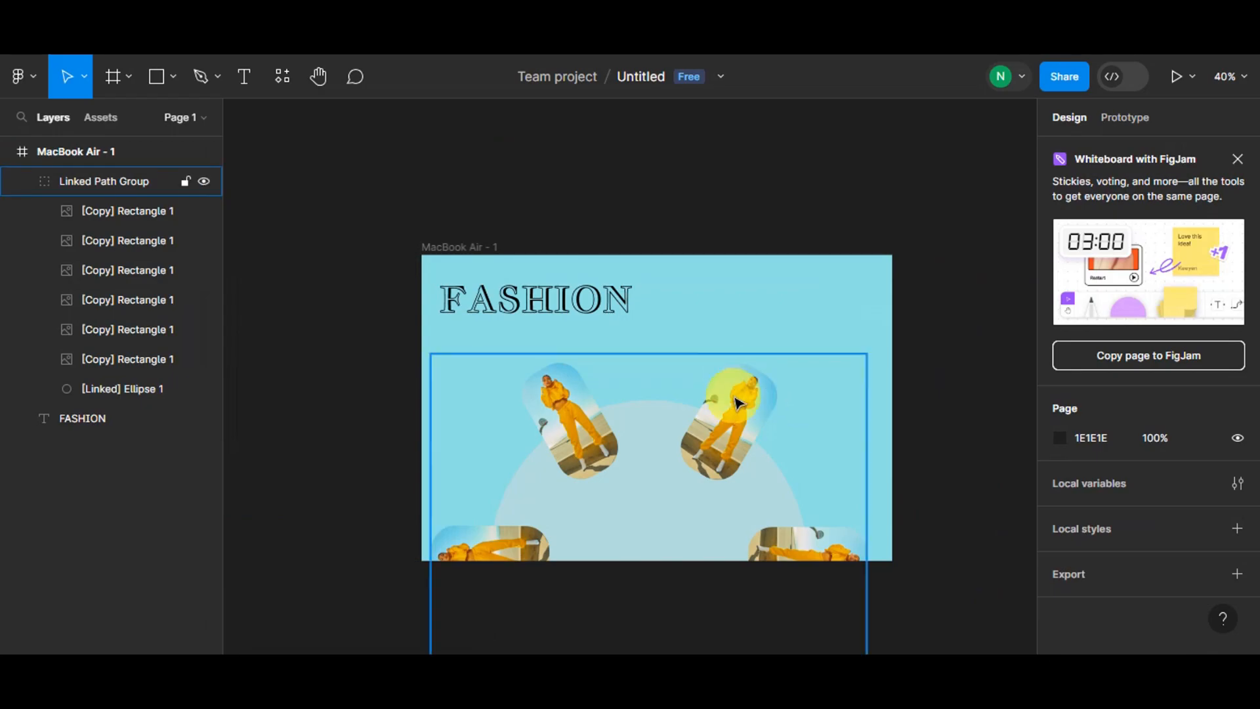
- Select one of the photo copies on the curve and open the Unsplash plugin for it
click(147, 211)
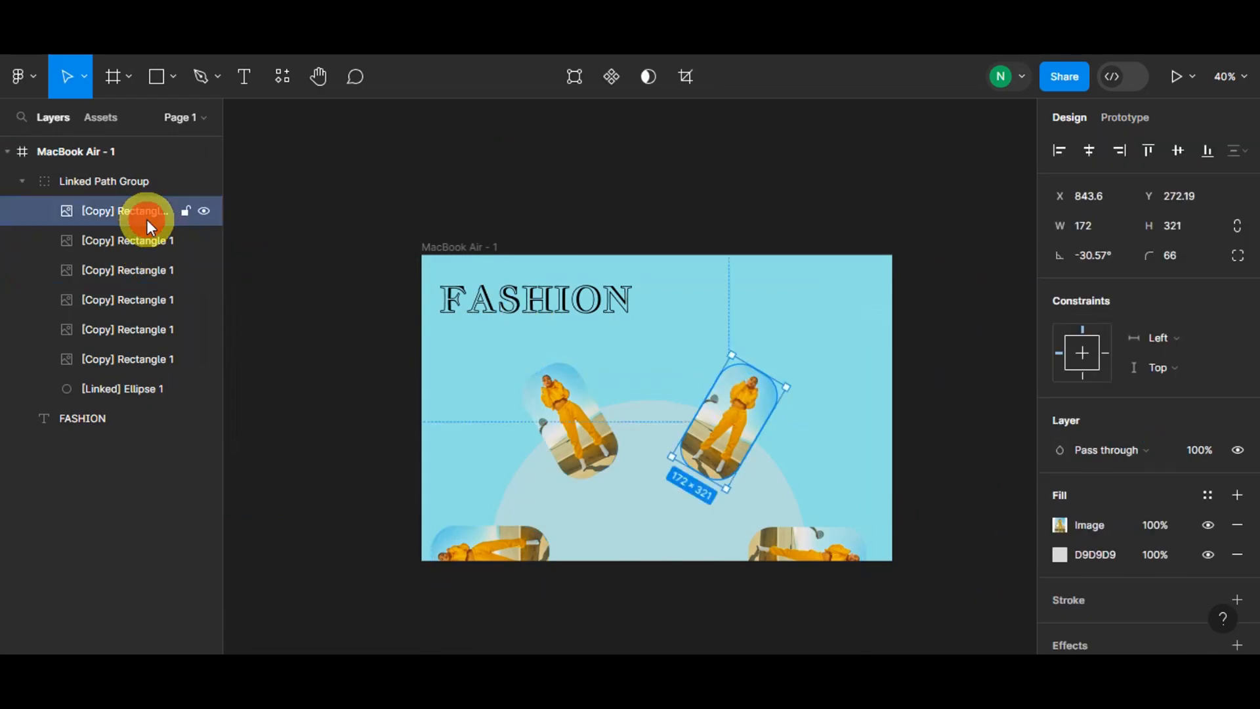
click(114, 248)
right_click(590, 397)
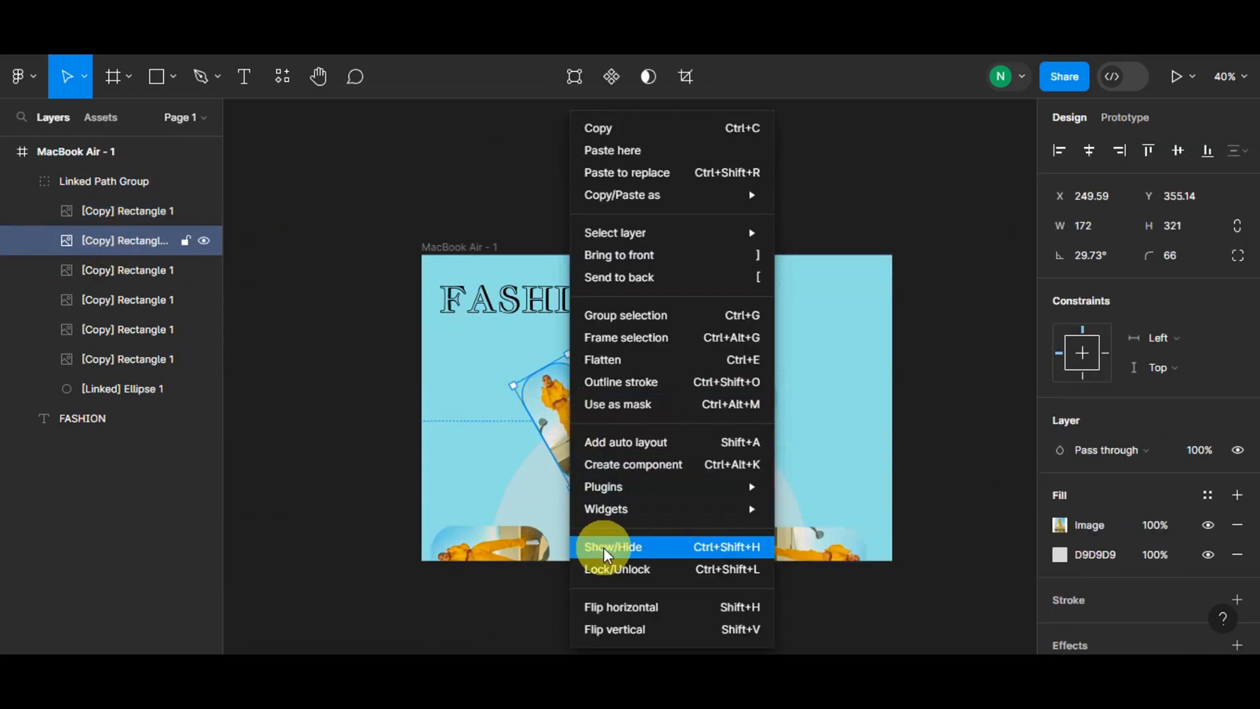
mouse_move(613, 510)
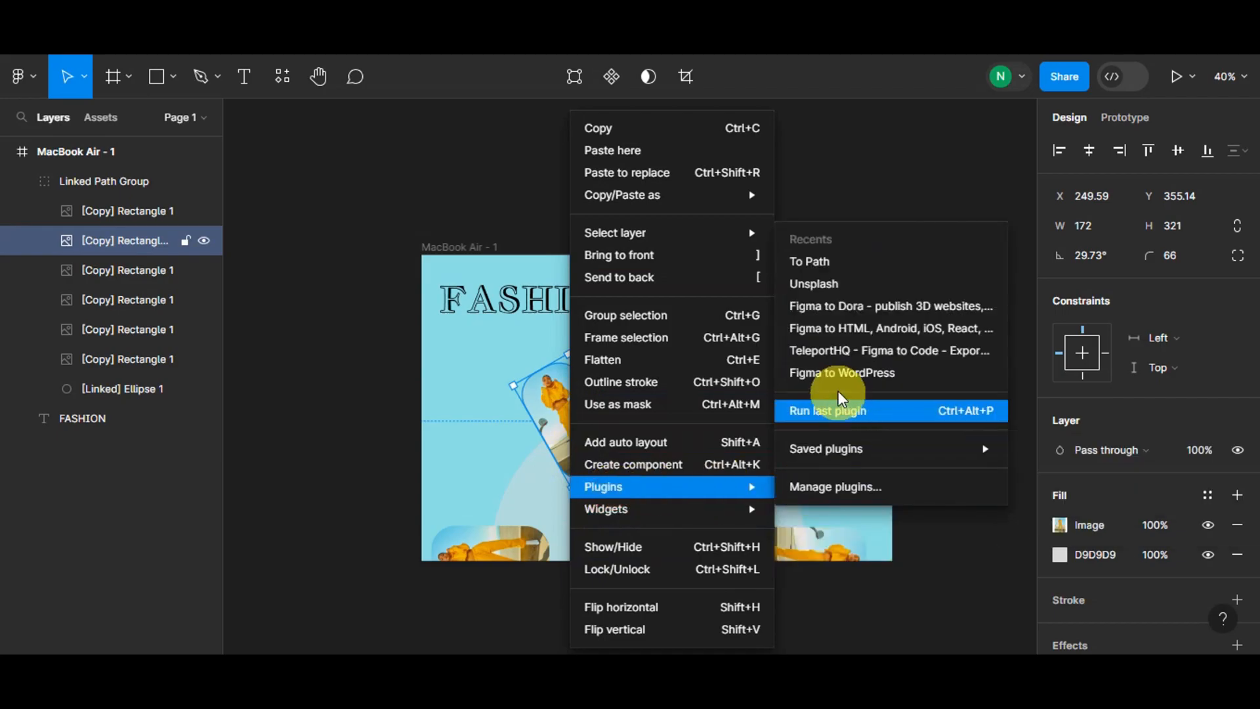
click(816, 280)
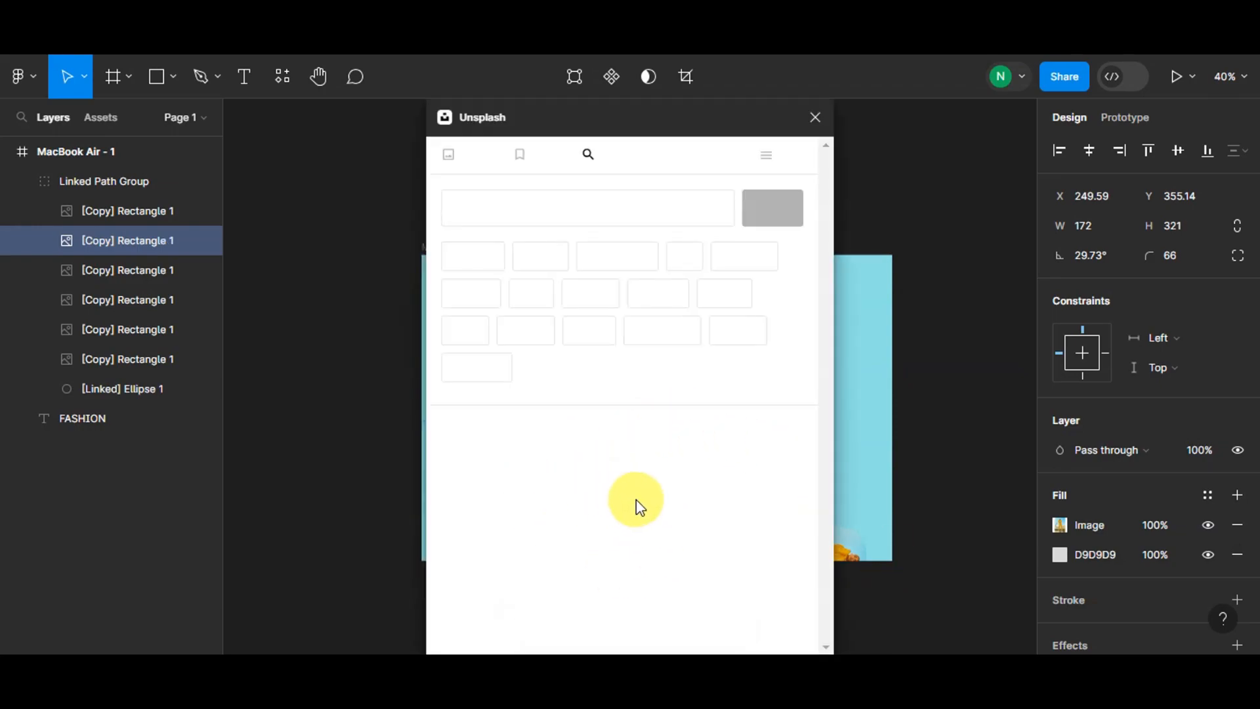
- Search Unsplash for FASHION and fill the selected photo copy with a new fashion photo
click(575, 214)
text(FASHIO)
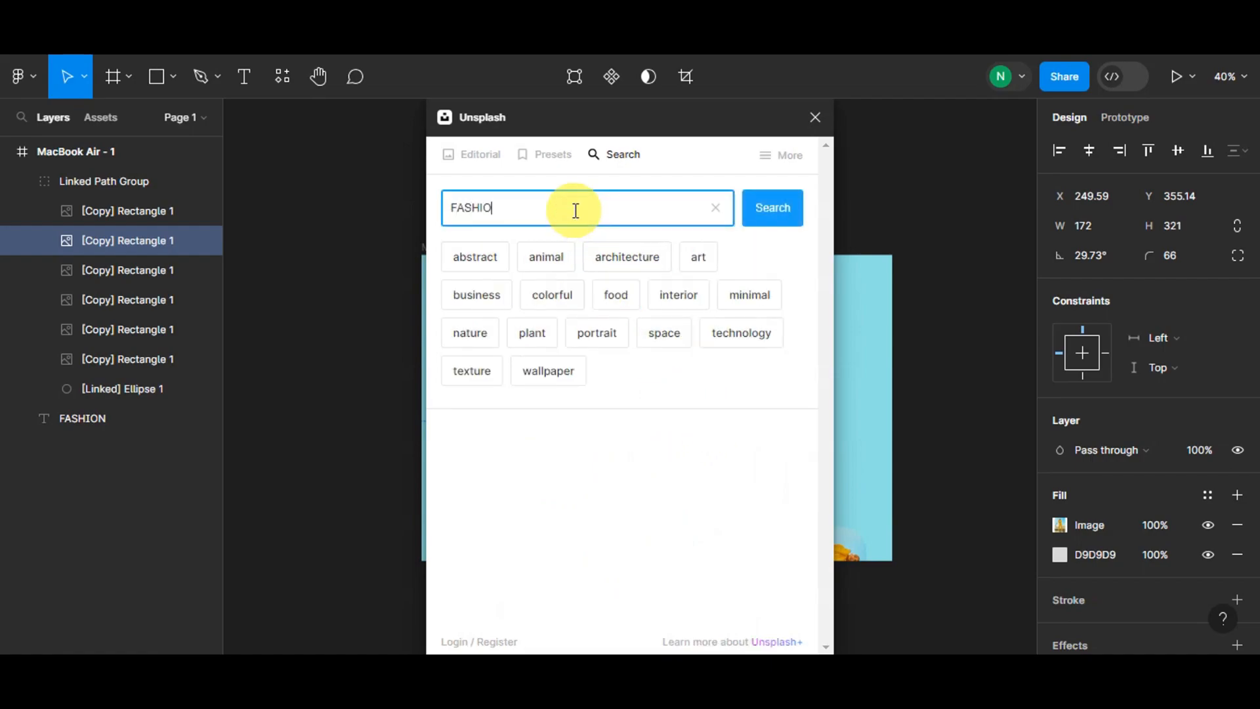
text(N)
key(Return)
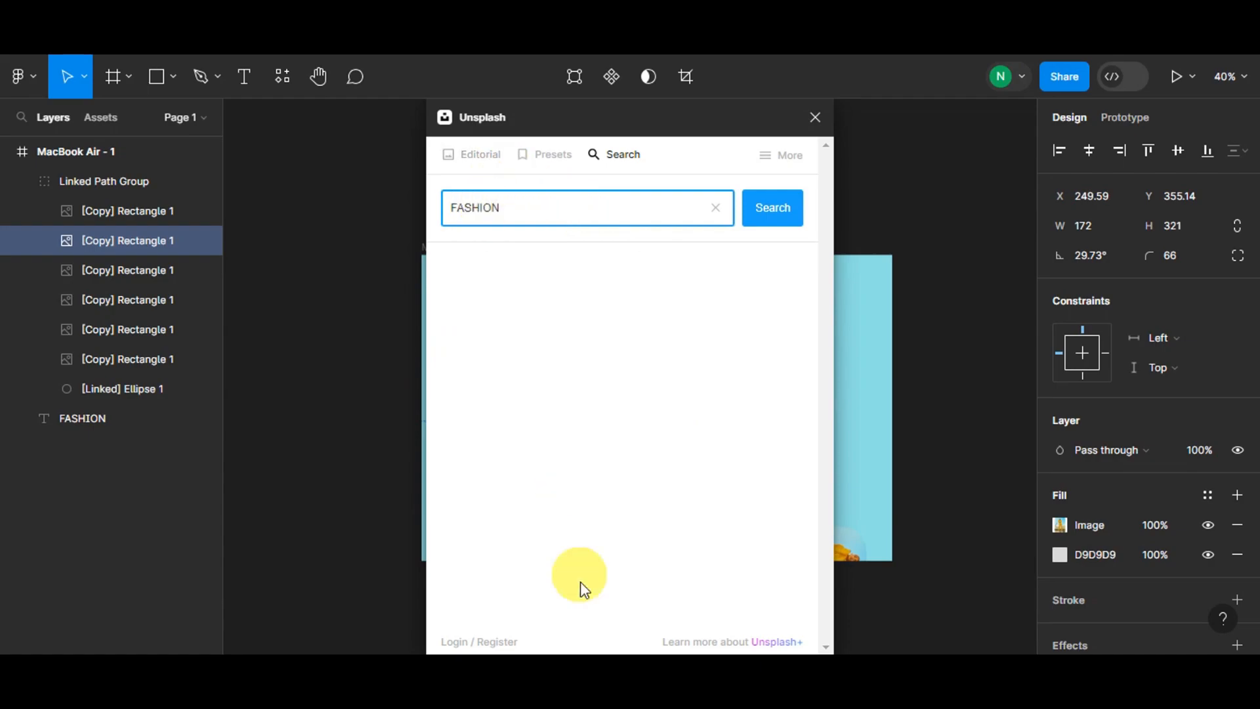
scroll(605, 450, down, 5)
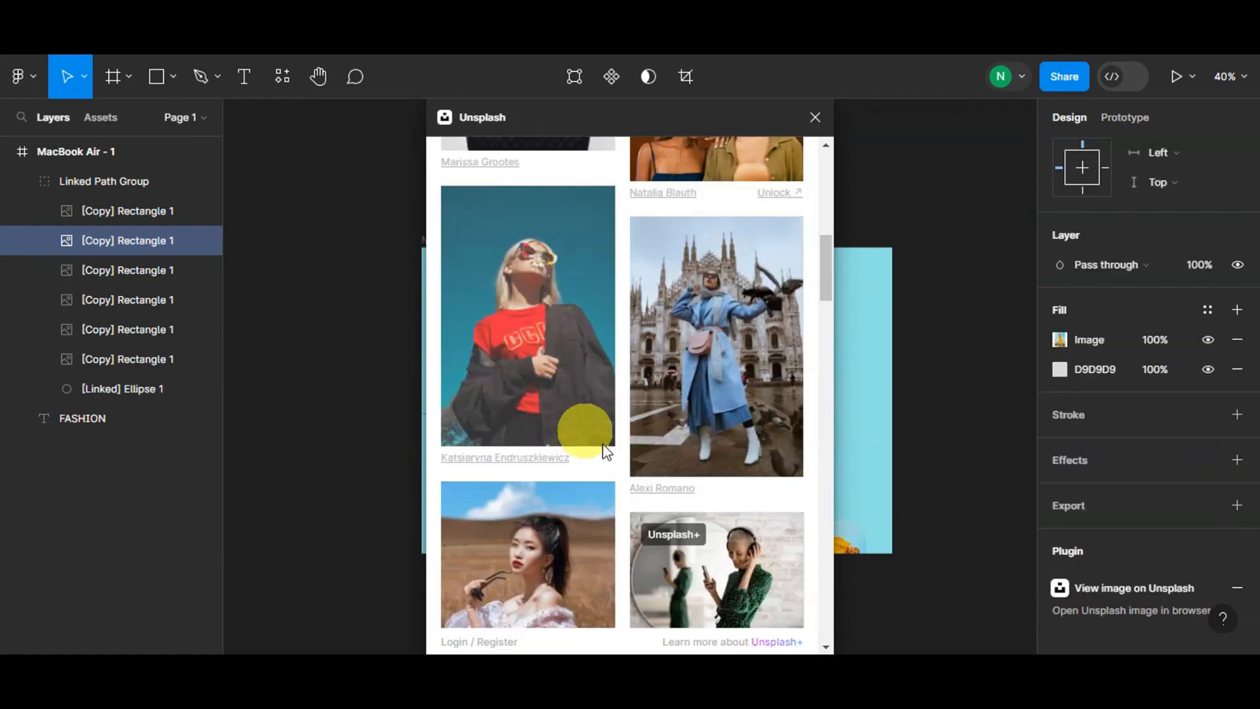
click(531, 343)
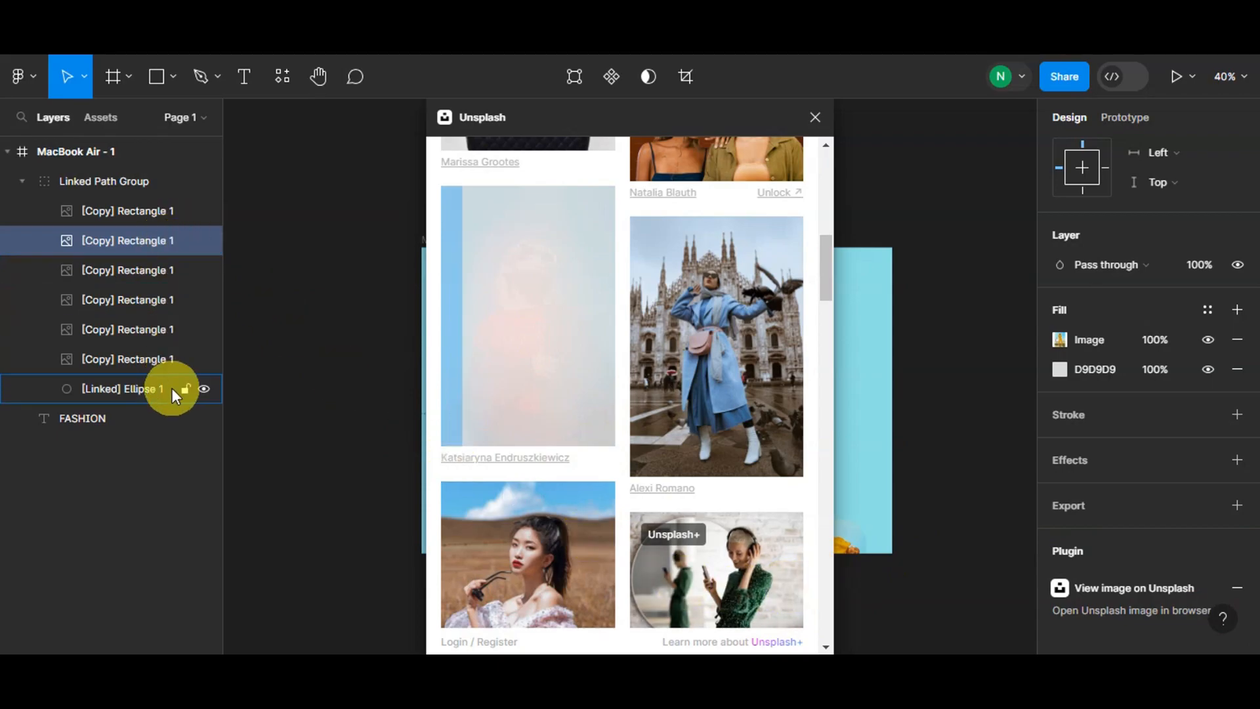
- Fill another photo copy along the curve with a different Unsplash photo and close the plugin
click(144, 361)
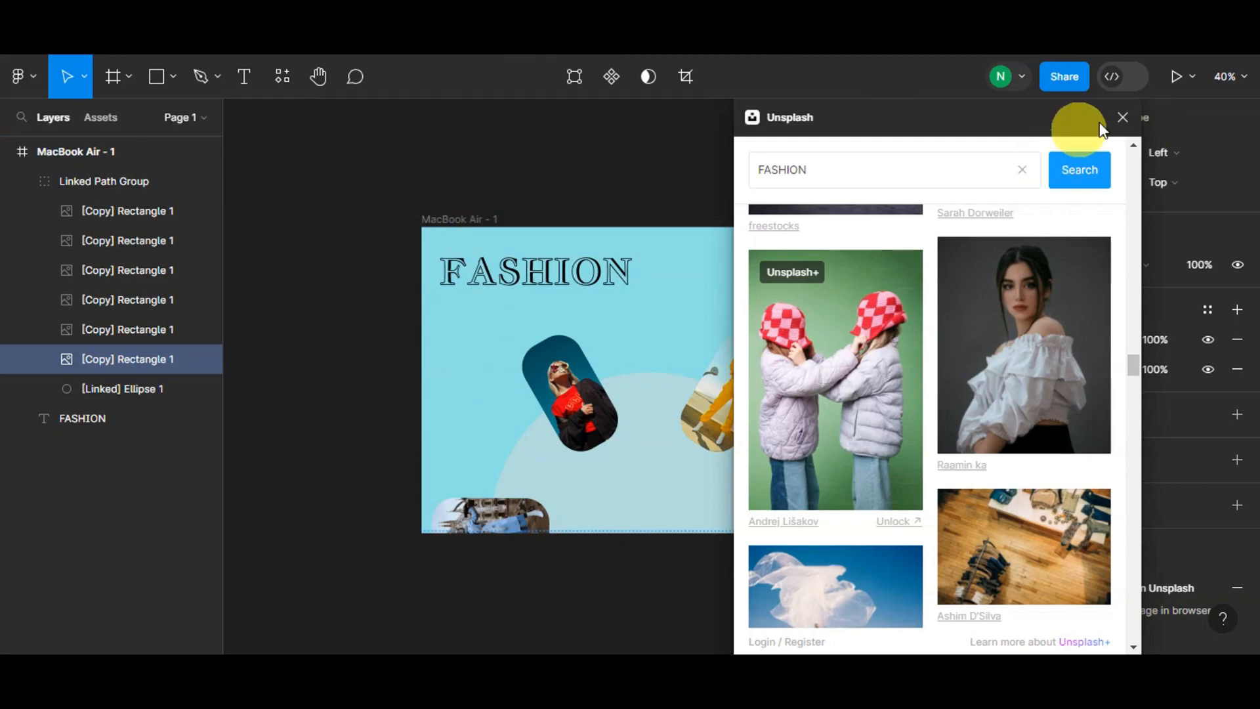
click(1128, 126)
click(944, 357)
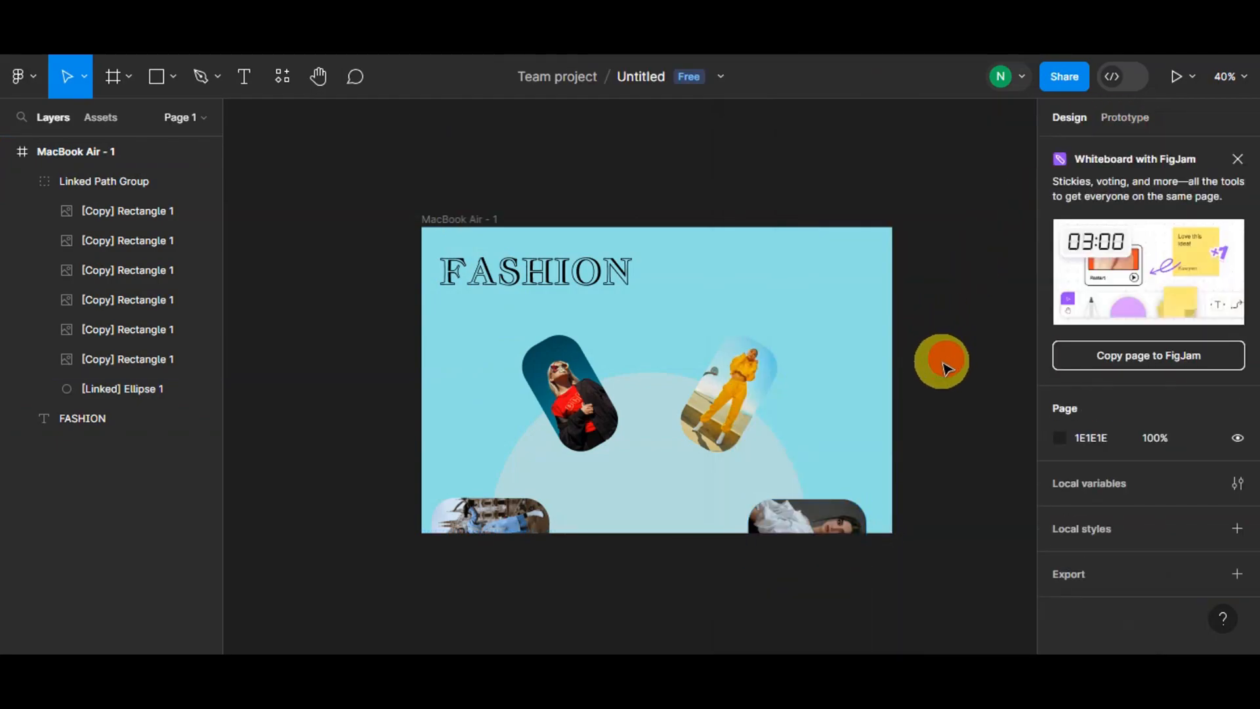
- Duplicate the MacBook Air frame twice to create two more page variants
scroll(944, 357, down, 5)
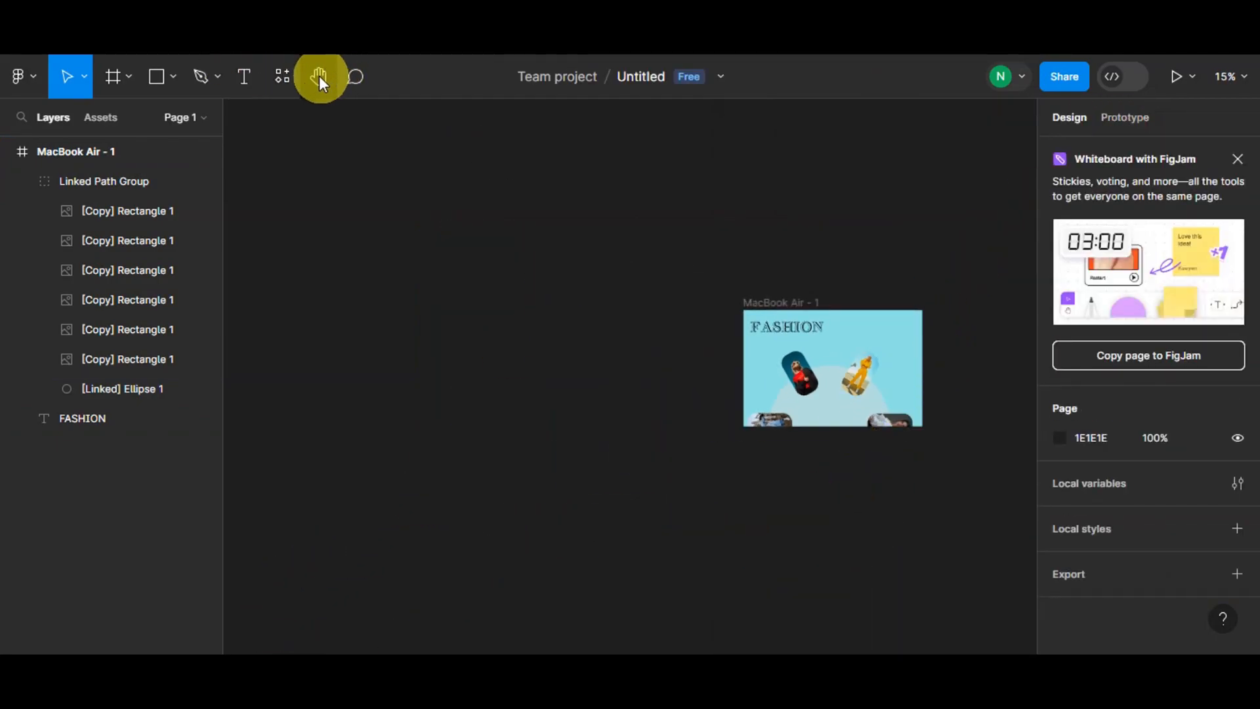
drag(580, 365, 174, 367)
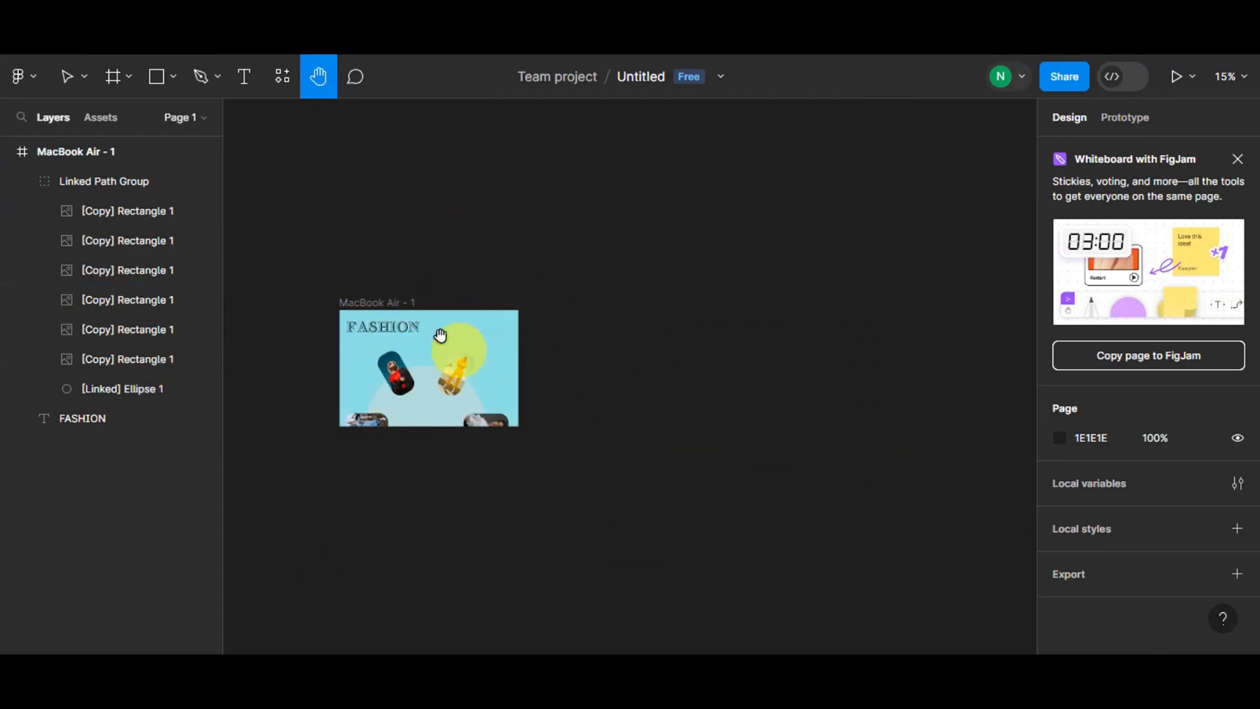
click(66, 76)
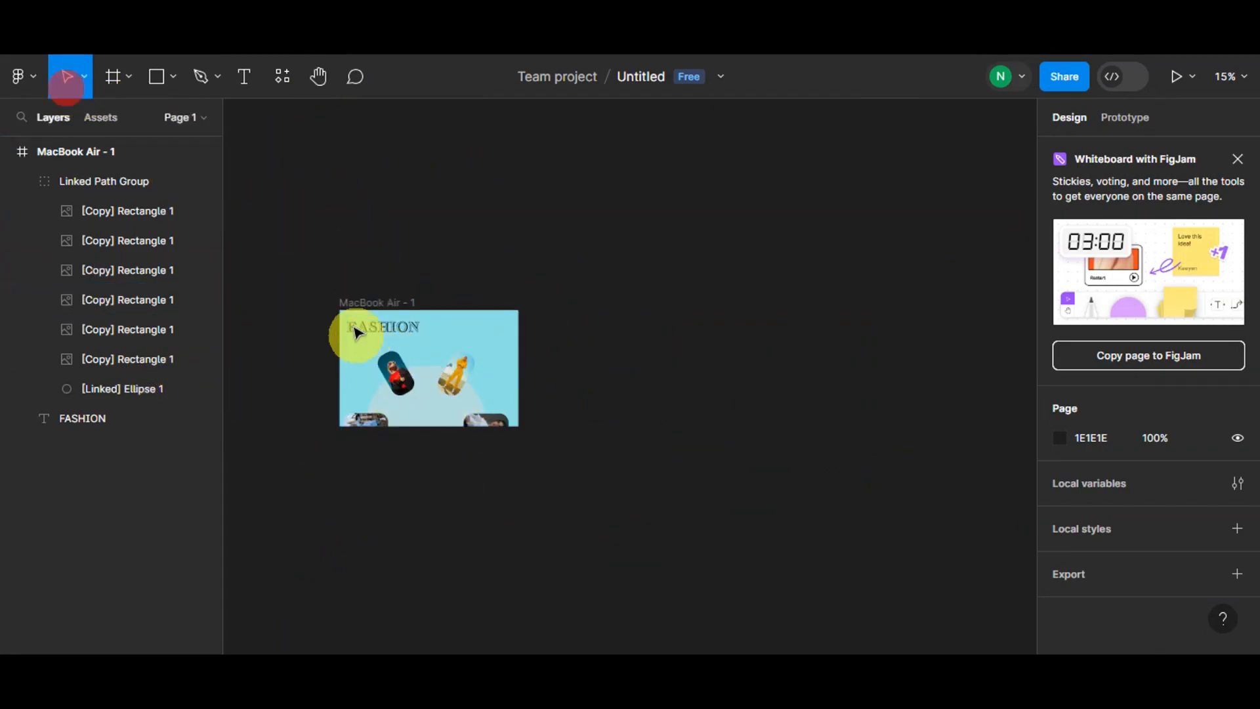
click(355, 306)
click(355, 305)
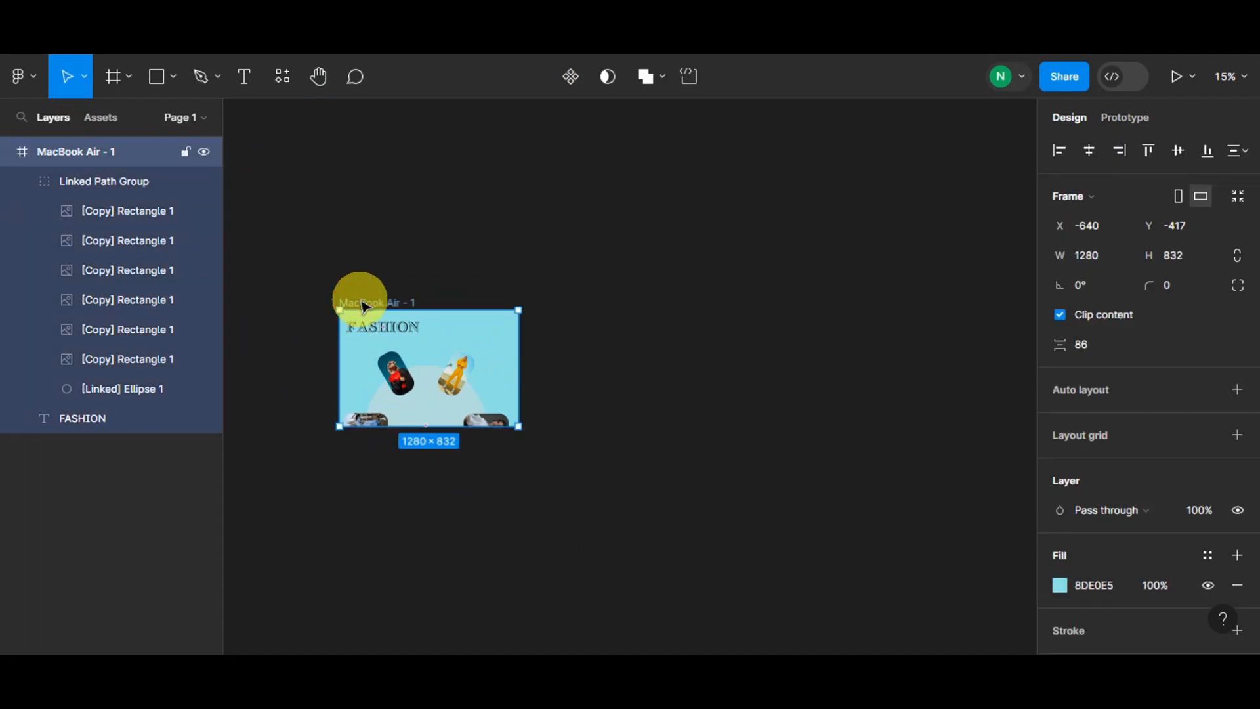
key(ctrl+d)
key(ctrl+d)
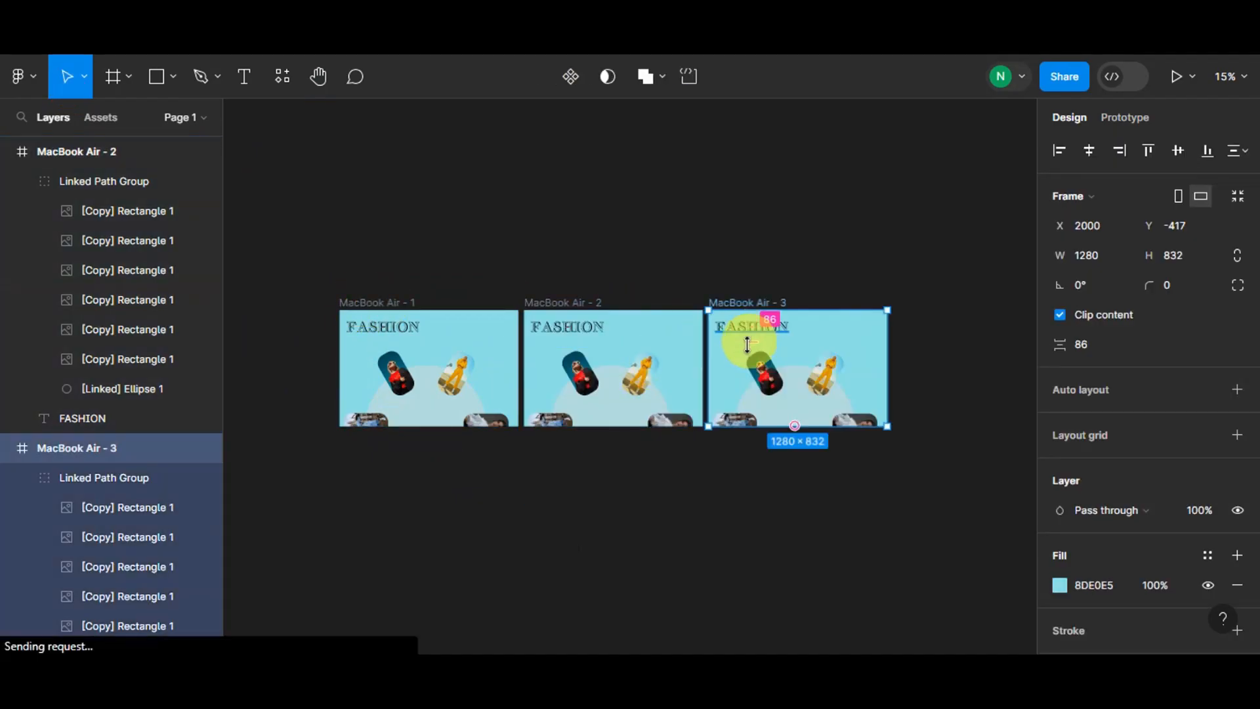
- Rotate the linked photo group in the second frame by about -91°
scroll(540, 400, up, 3)
click(630, 365)
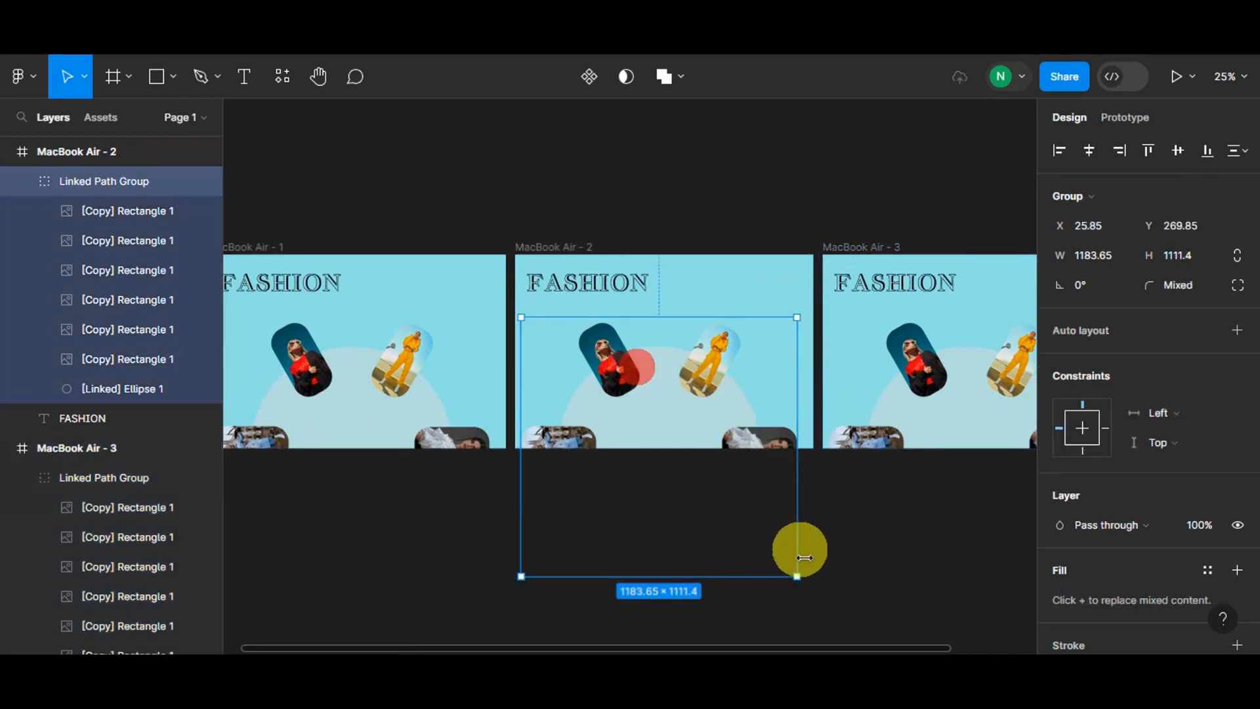
drag(801, 582, 557, 550)
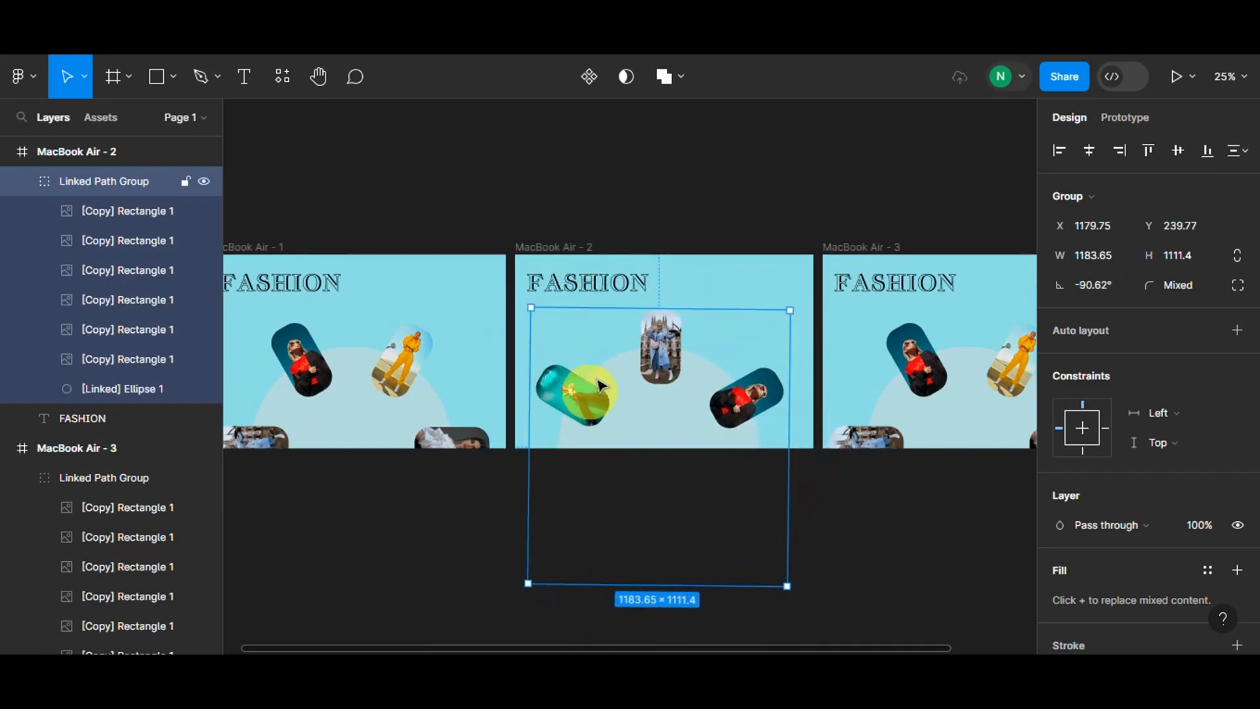
- Set the first frame's fill to a muted tan D2B979, sampled from a photo and adjusted
click(400, 279)
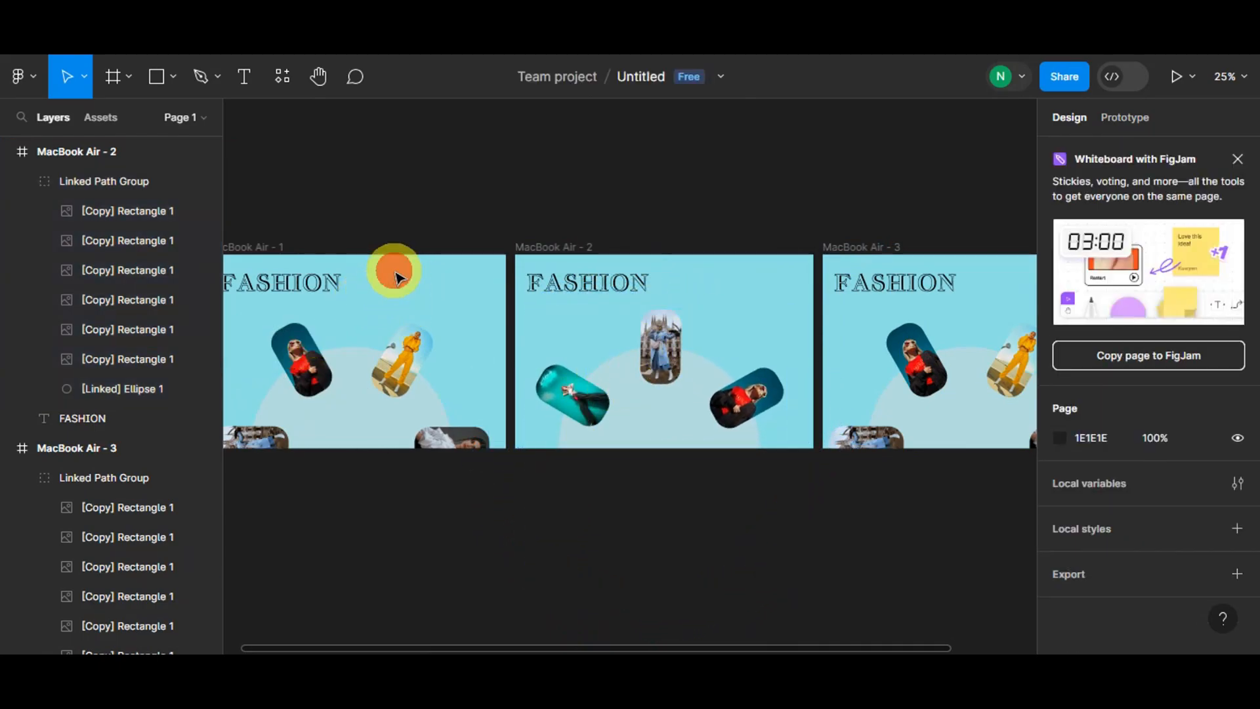
drag(352, 647, 337, 646)
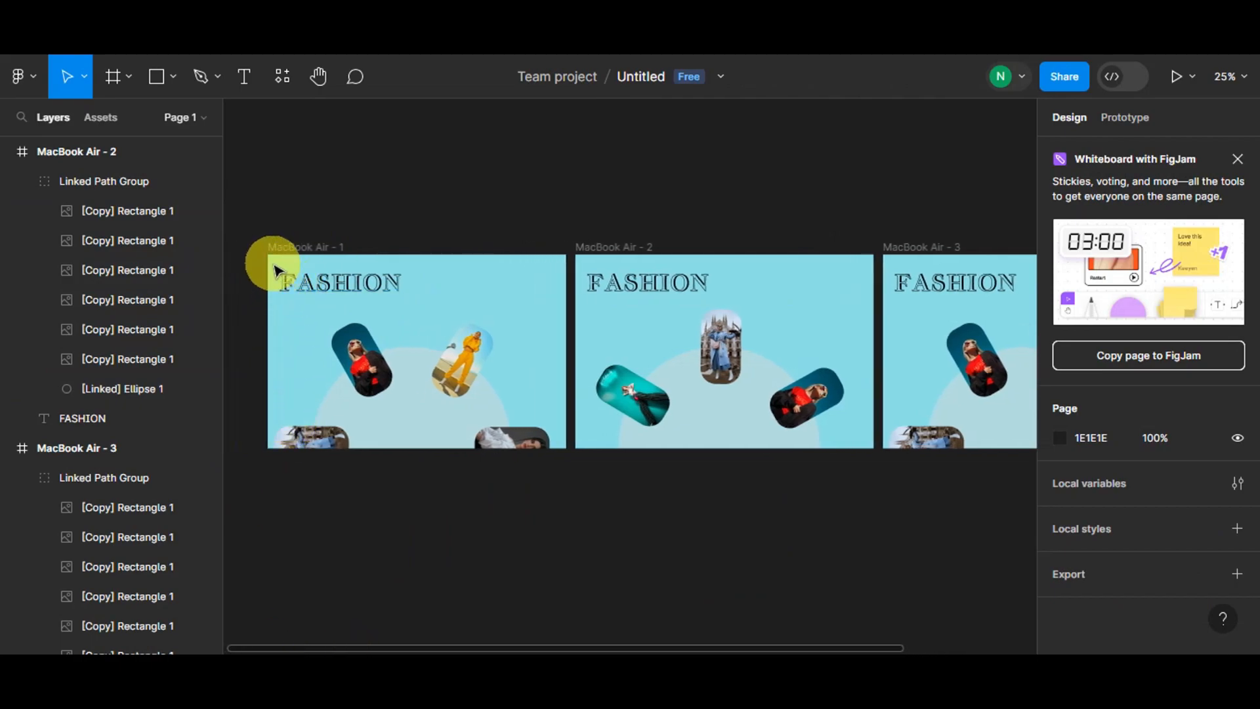
click(321, 247)
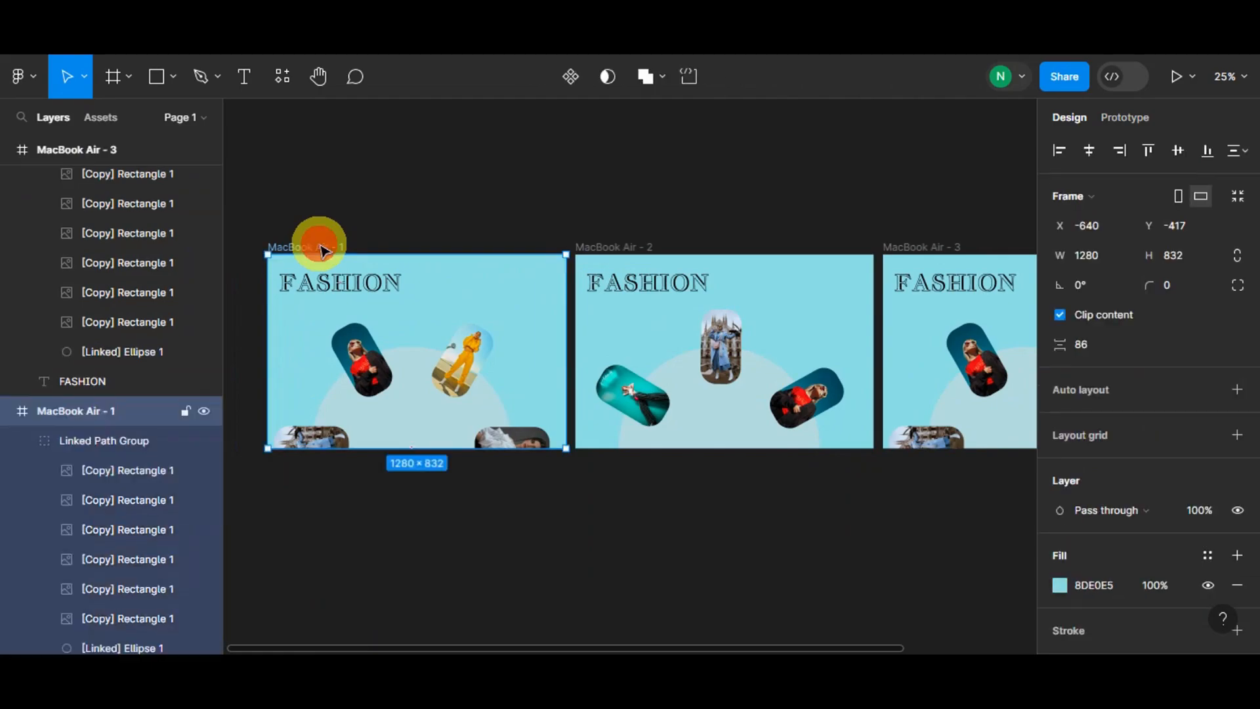
click(1060, 584)
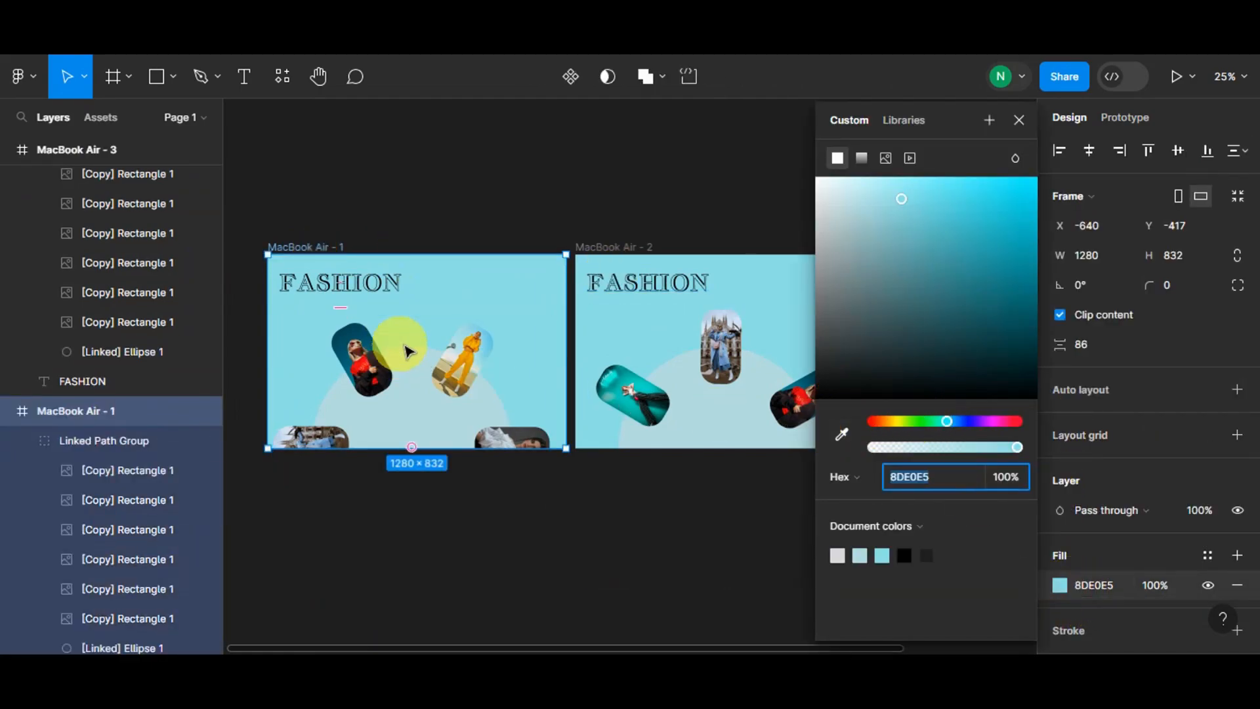
click(846, 432)
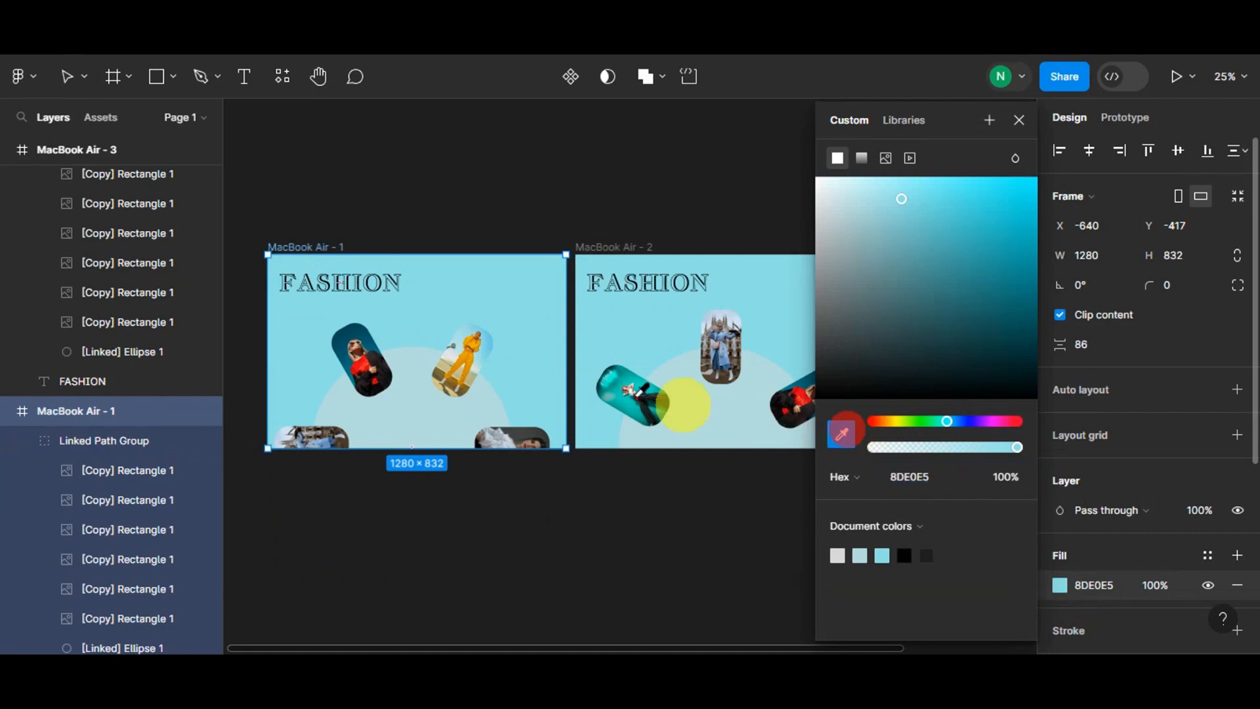
click(474, 353)
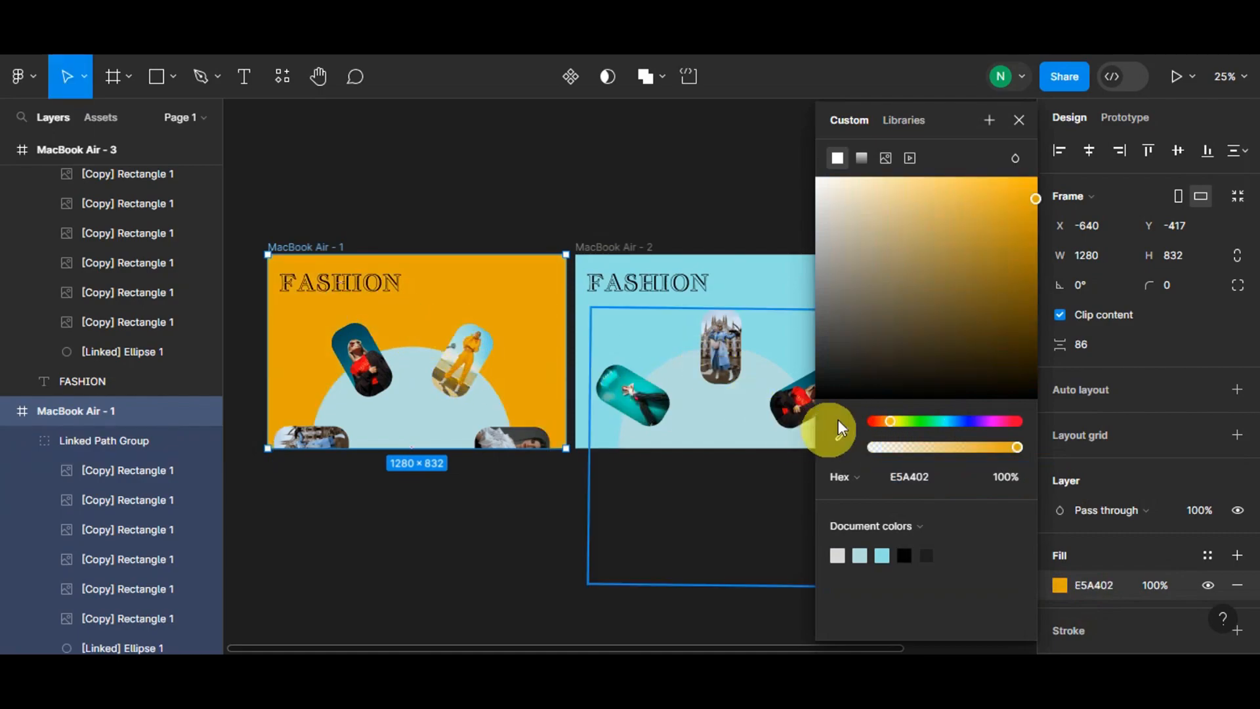
drag(1031, 205, 922, 211)
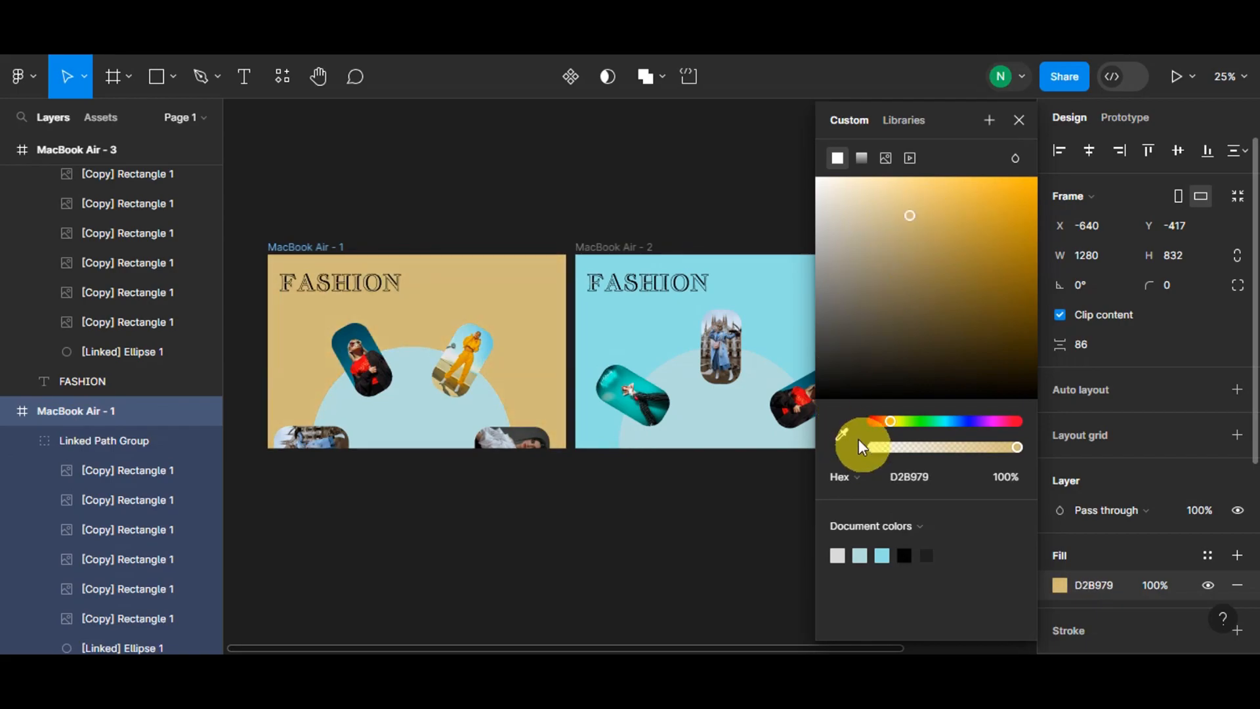
- Recolour the ellipse in the first frame's photo group to CDA749 through its selection colours
click(390, 412)
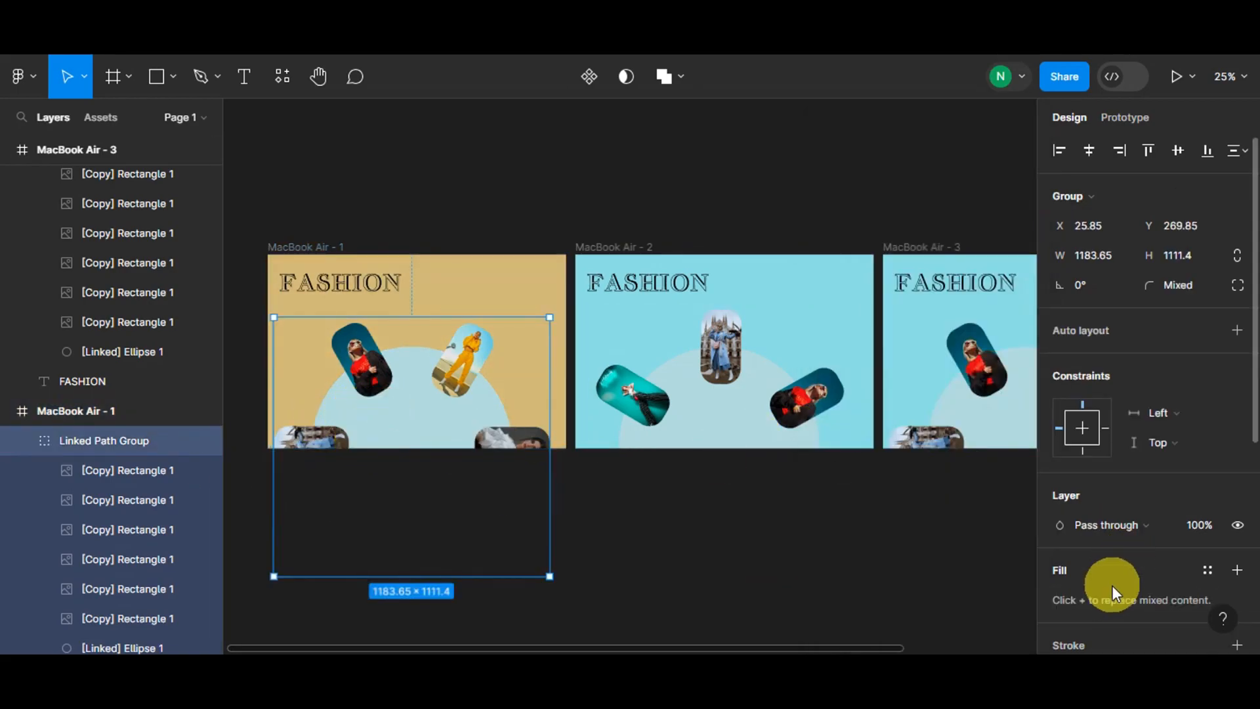
scroll(1102, 499, down, 3)
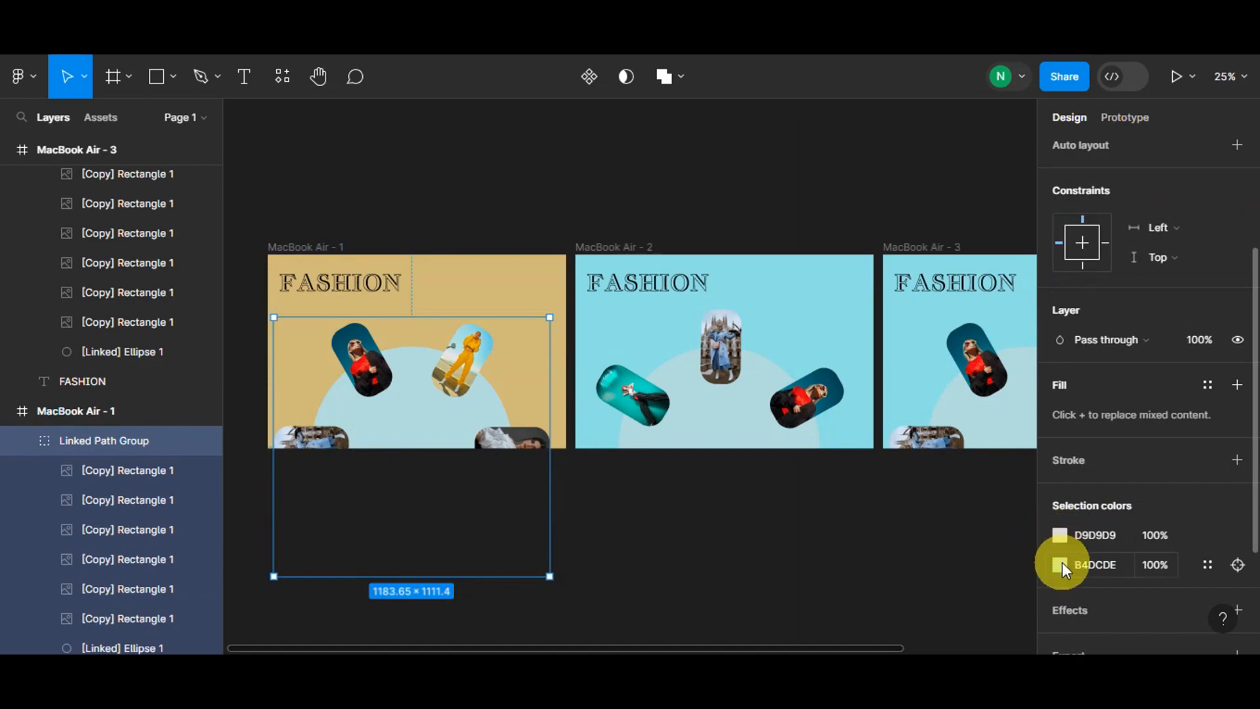
click(1060, 564)
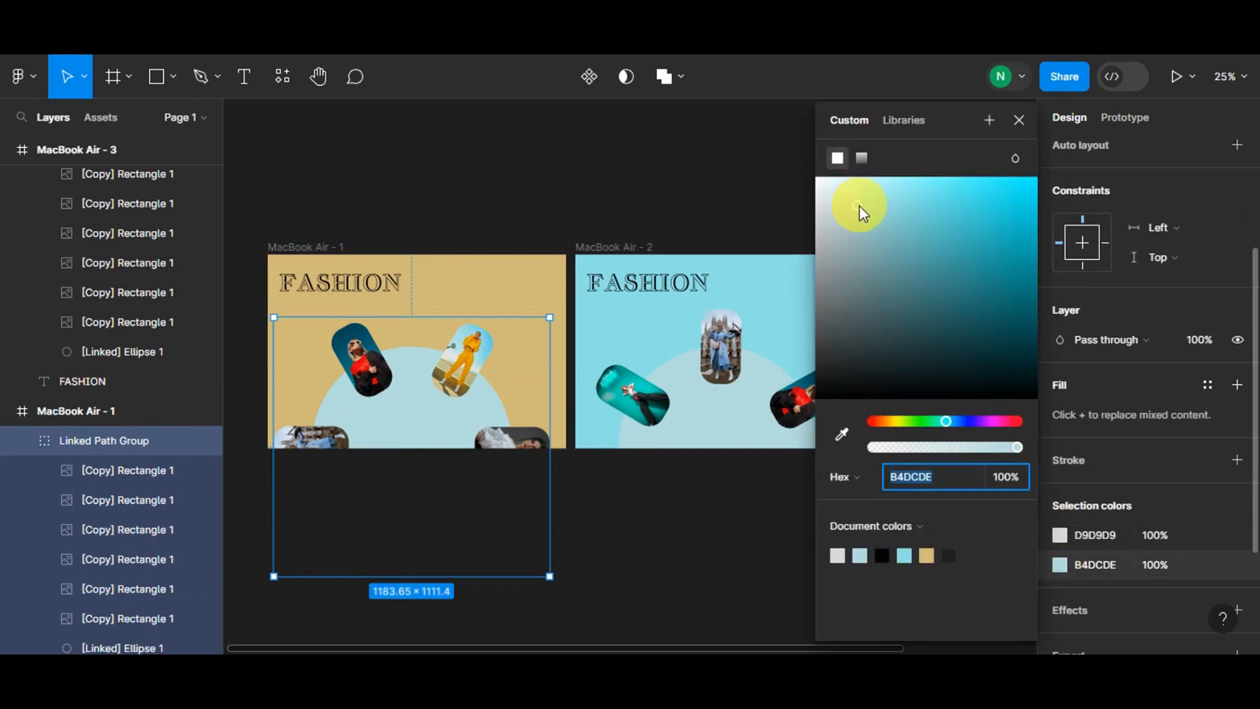
click(927, 556)
drag(916, 214, 960, 225)
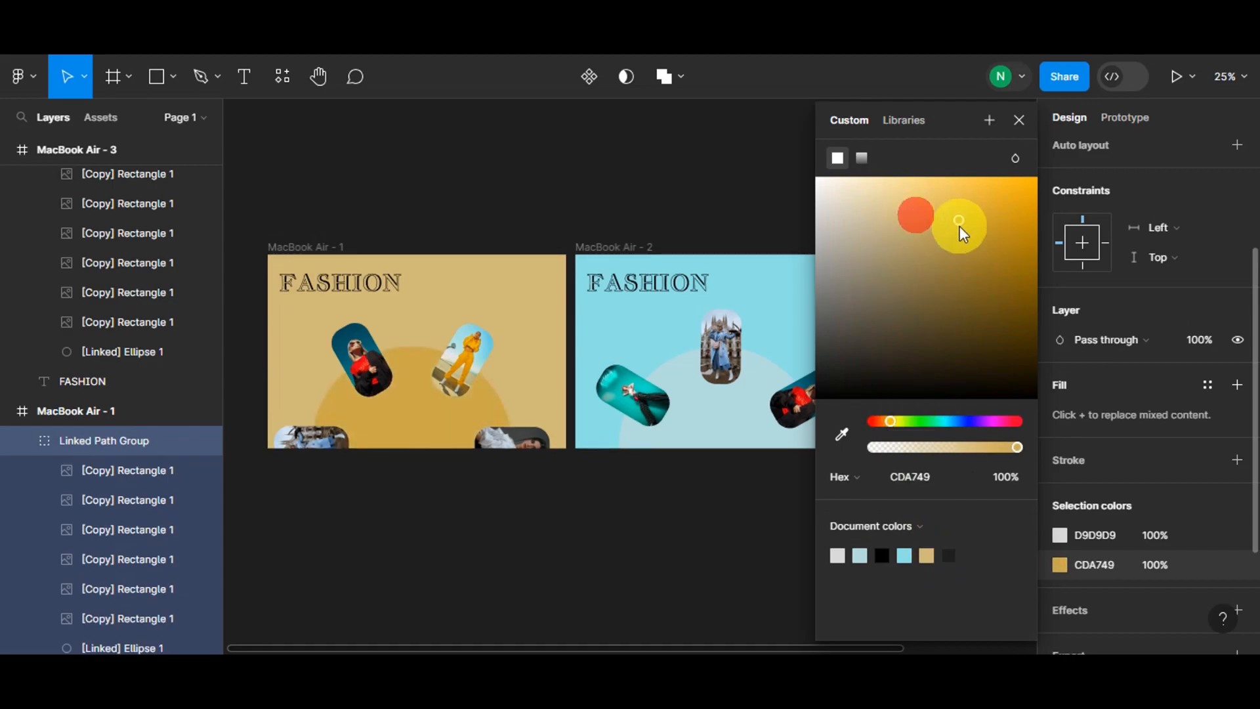
click(619, 541)
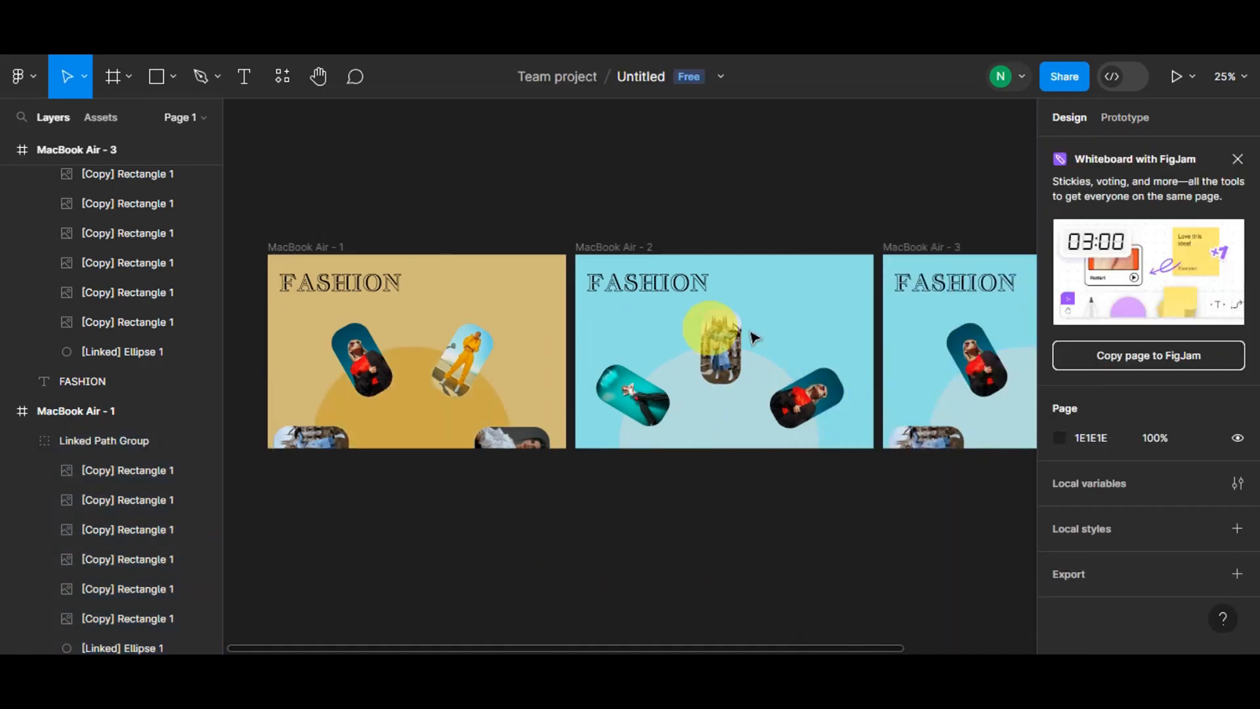
- Rotate the linked photo group in the third frame to about 172°
click(899, 251)
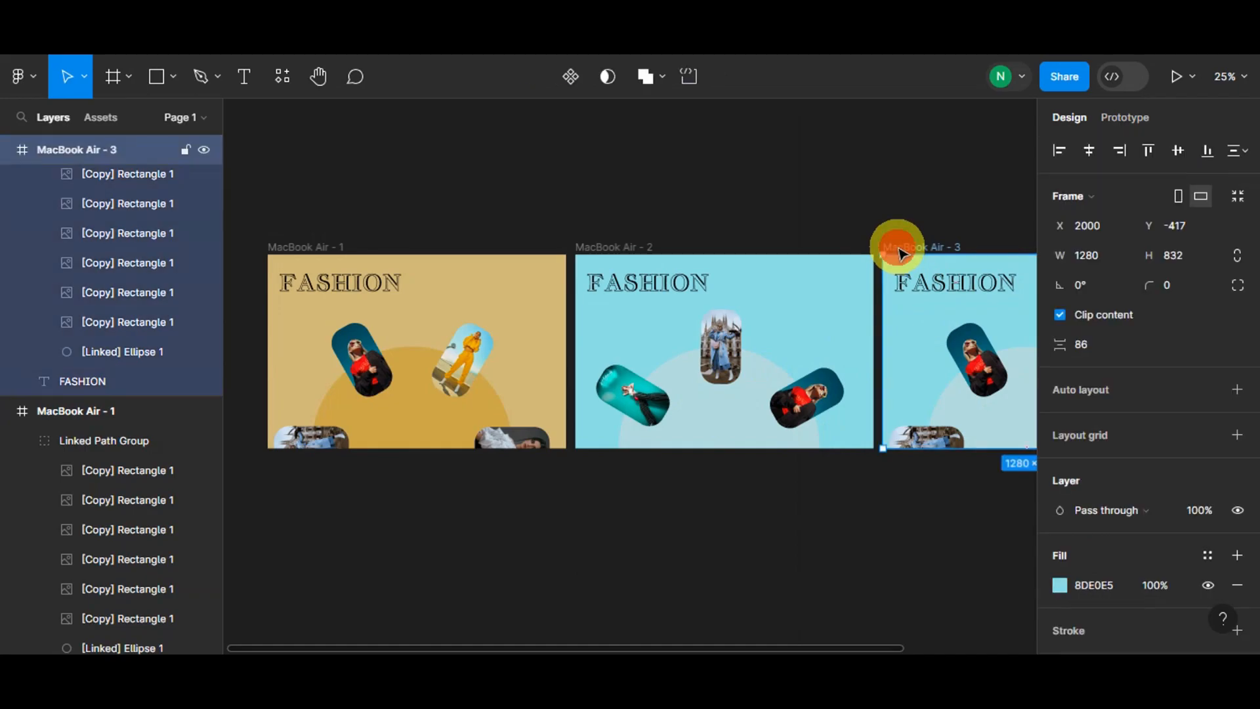
drag(368, 648, 637, 651)
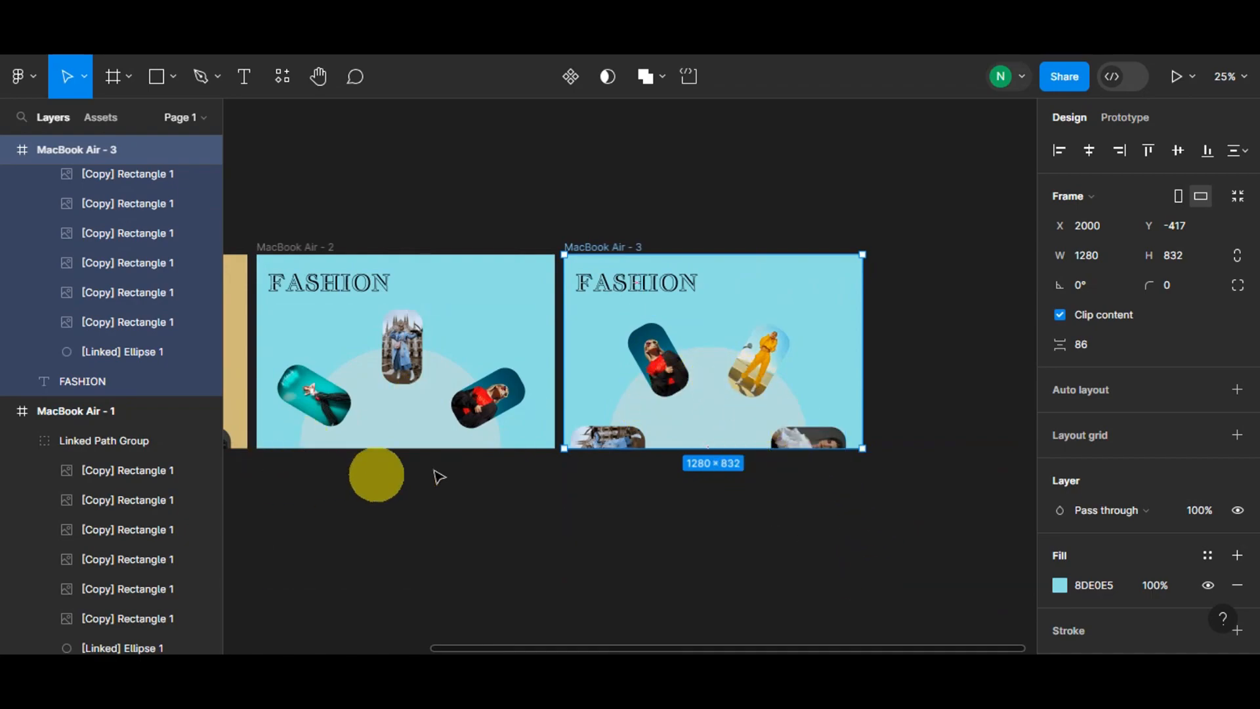
click(738, 380)
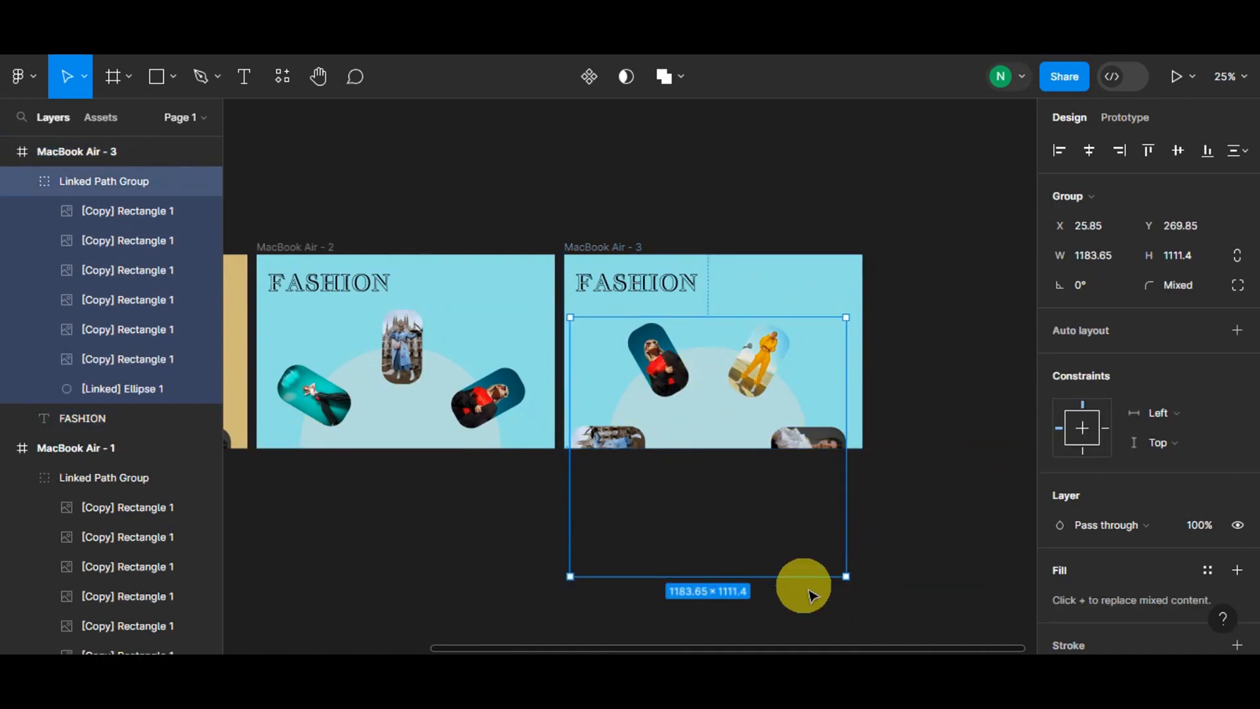
drag(846, 583, 637, 364)
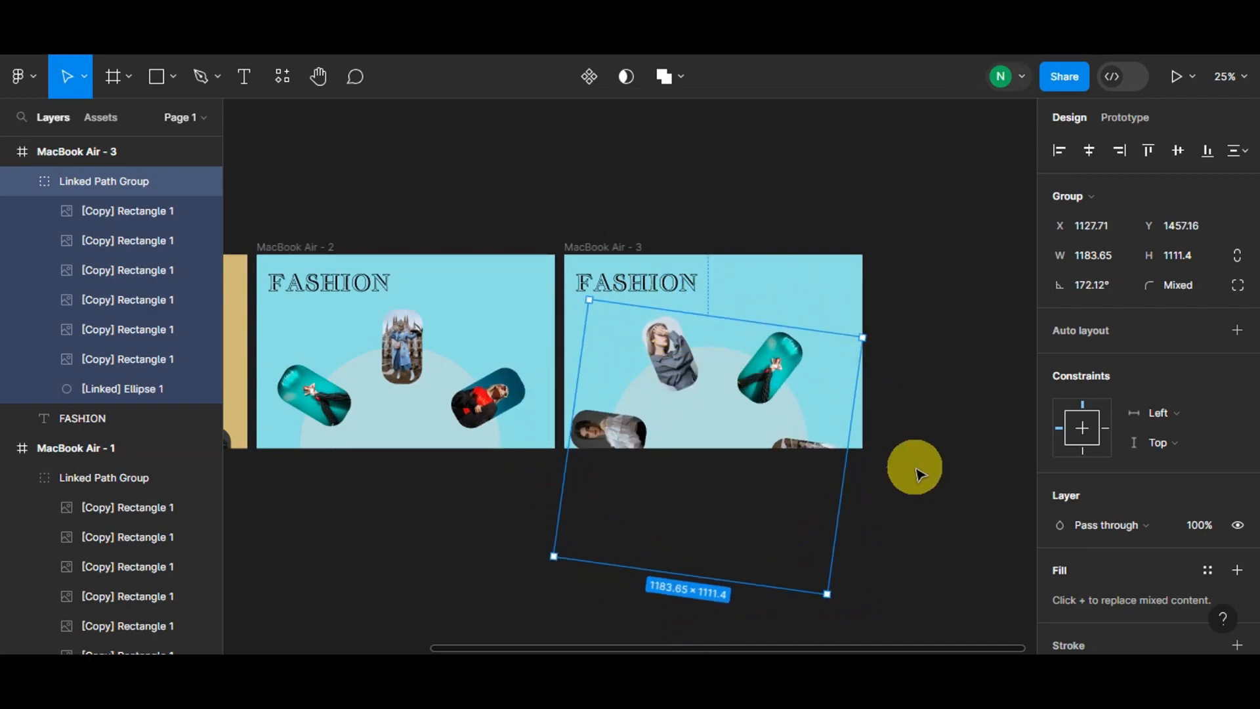
- Set the third frame's fill to teal 01B6A0, sampled from a photo with the eyedropper
scroll(1063, 571, down, 3)
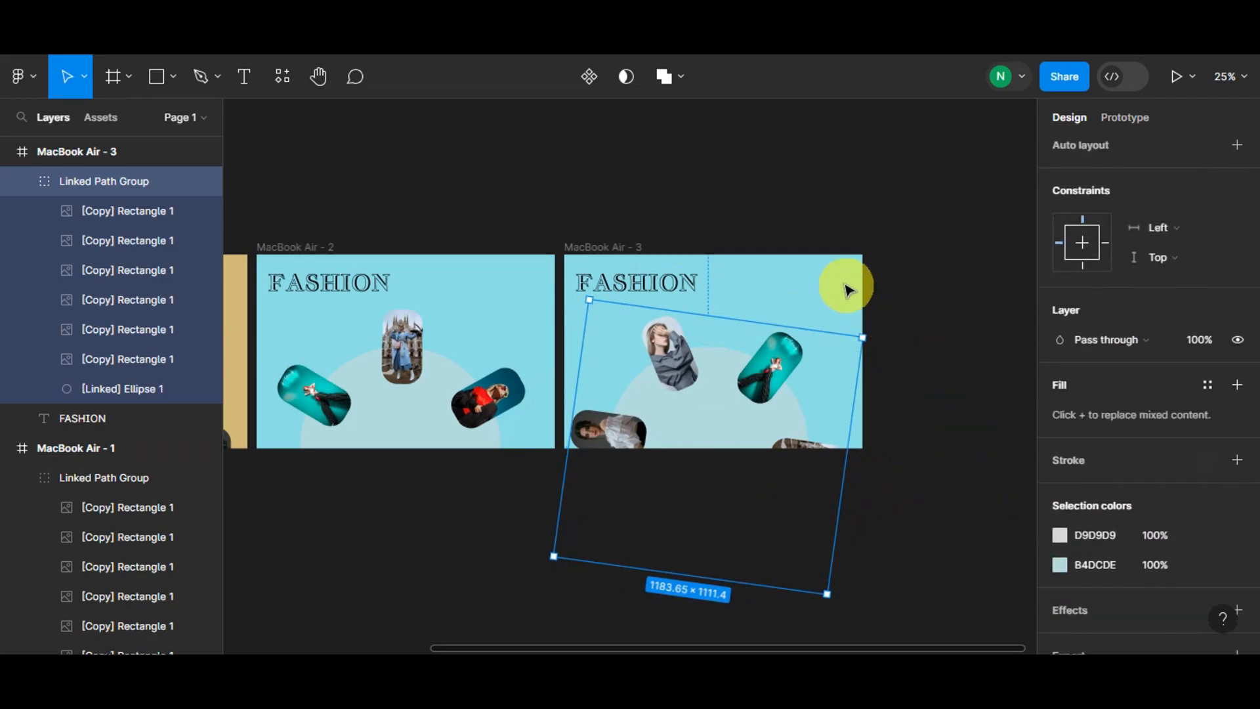
click(832, 272)
click(589, 258)
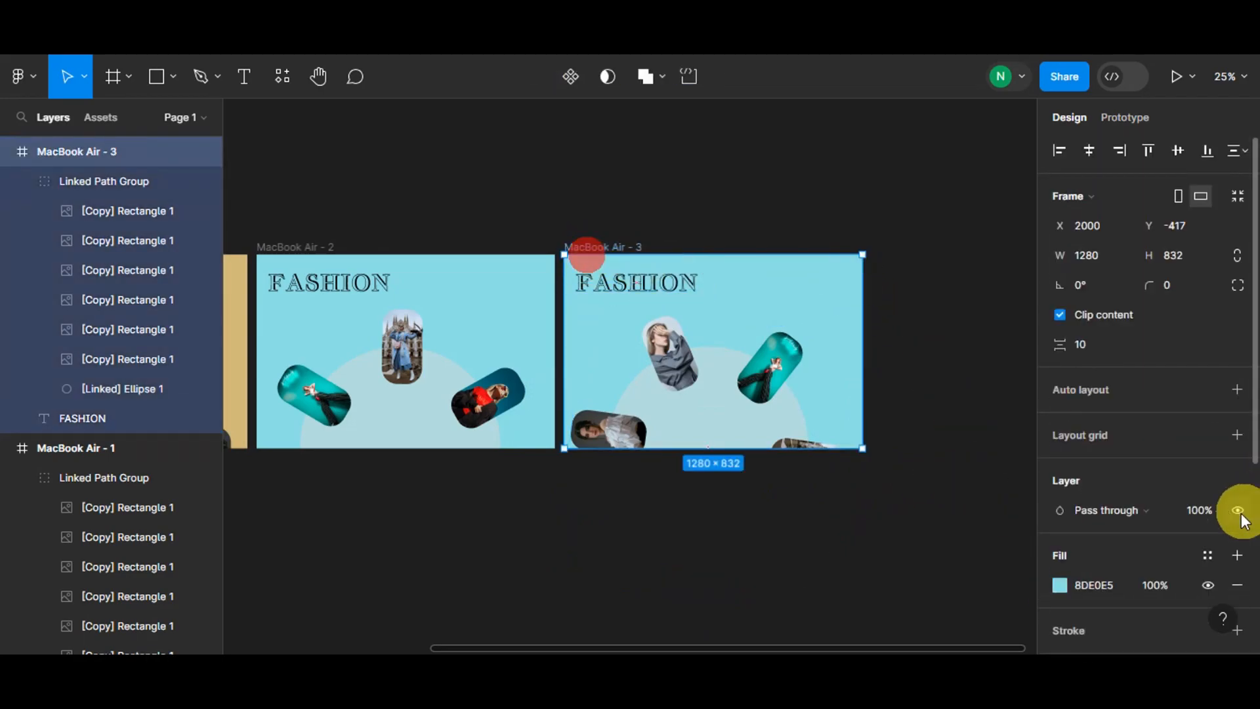
click(1059, 581)
click(842, 432)
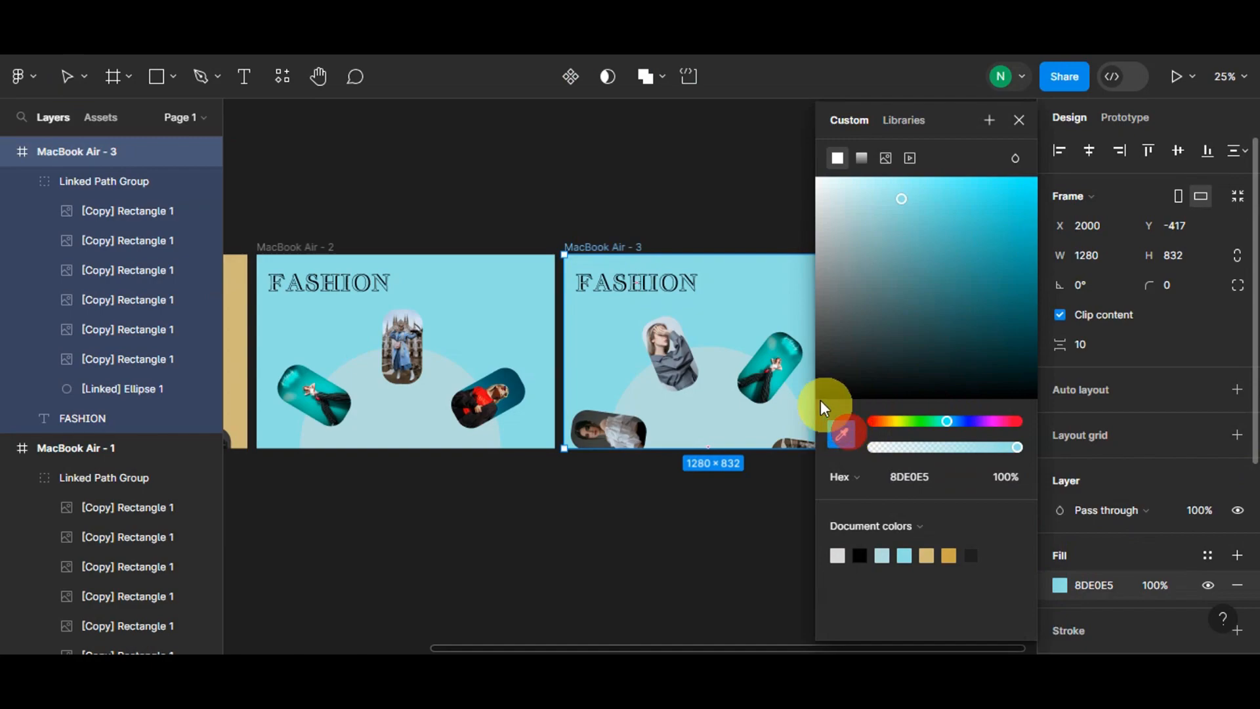
click(784, 362)
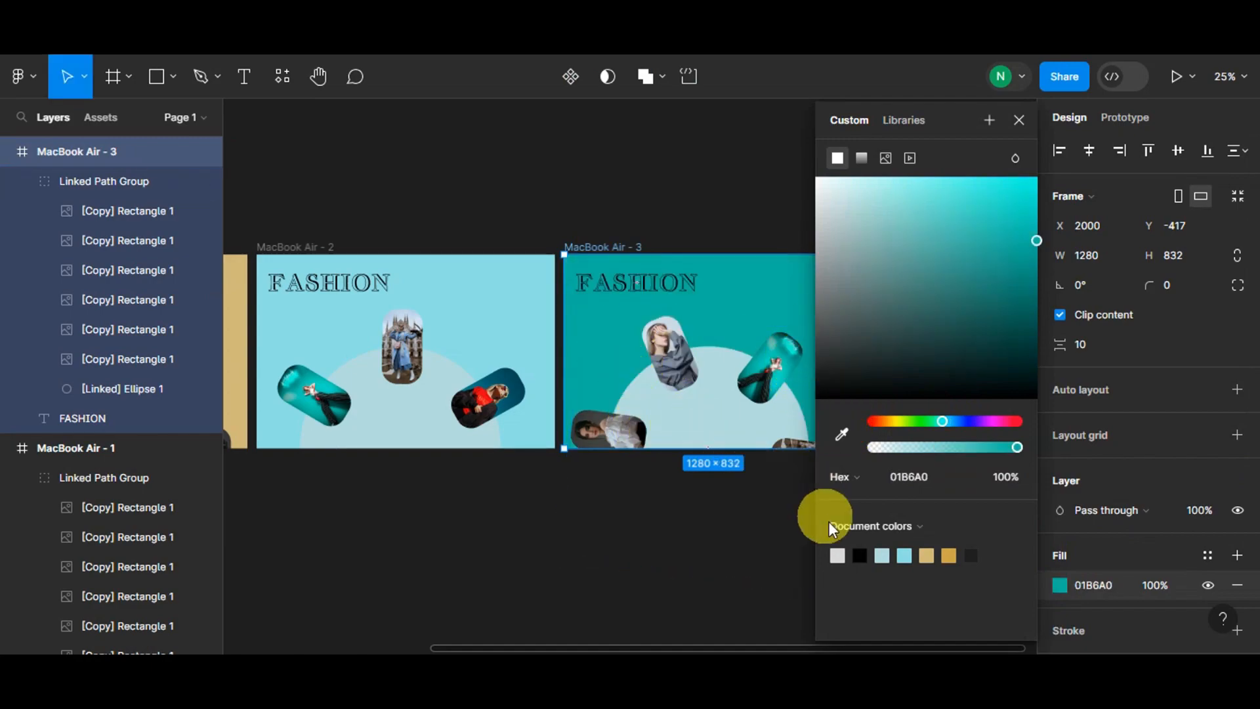
- Recolour the third frame's ellipse to a muted teal 4B8D85 through its selection colours
scroll(1109, 578, down, 3)
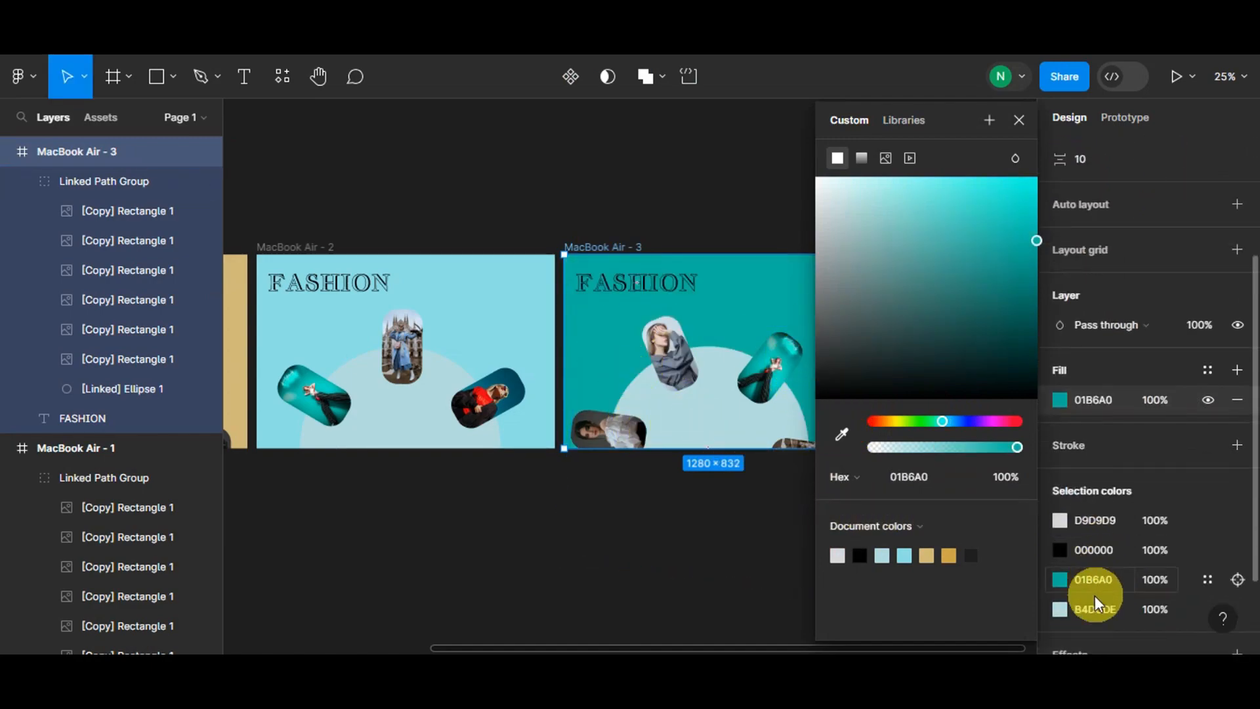
click(1059, 608)
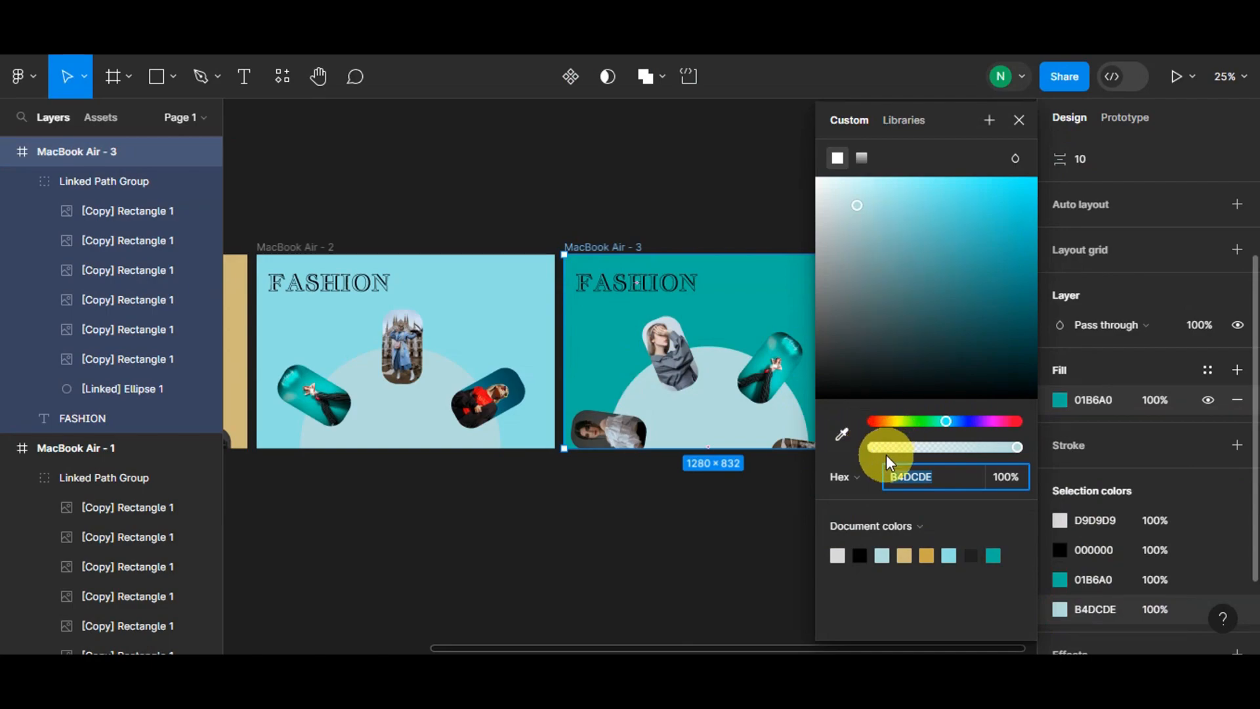
click(991, 555)
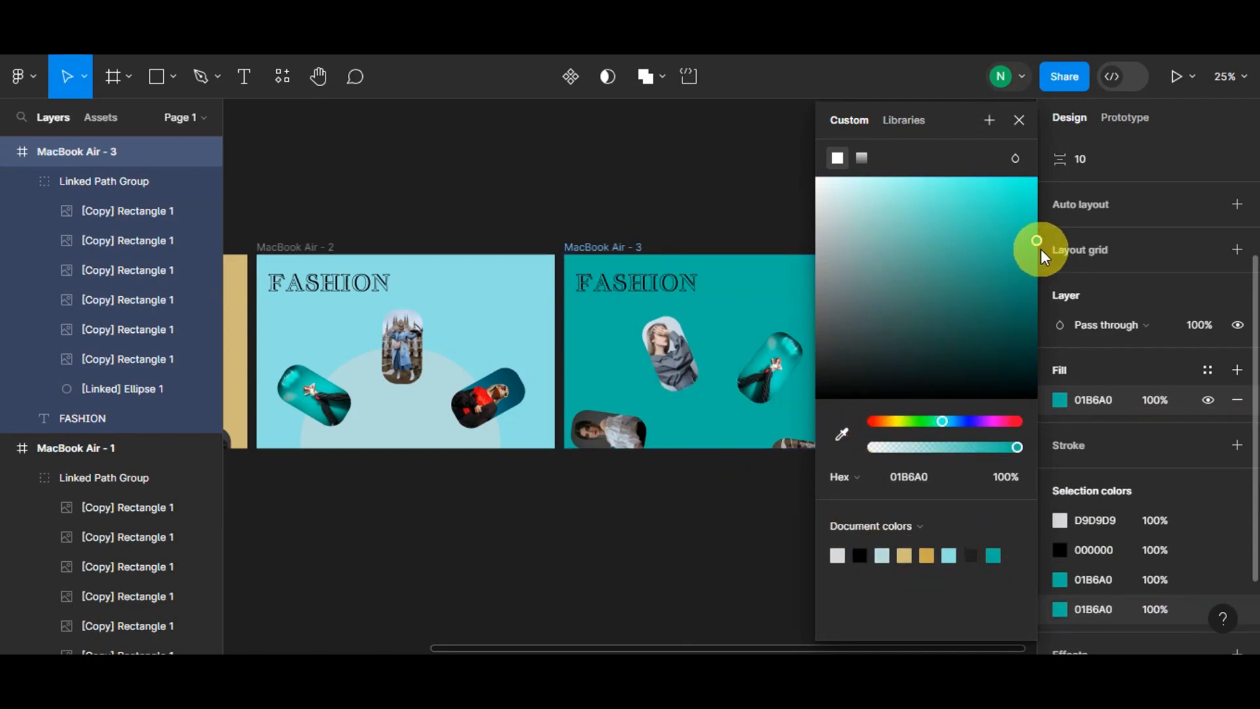
drag(970, 262, 920, 282)
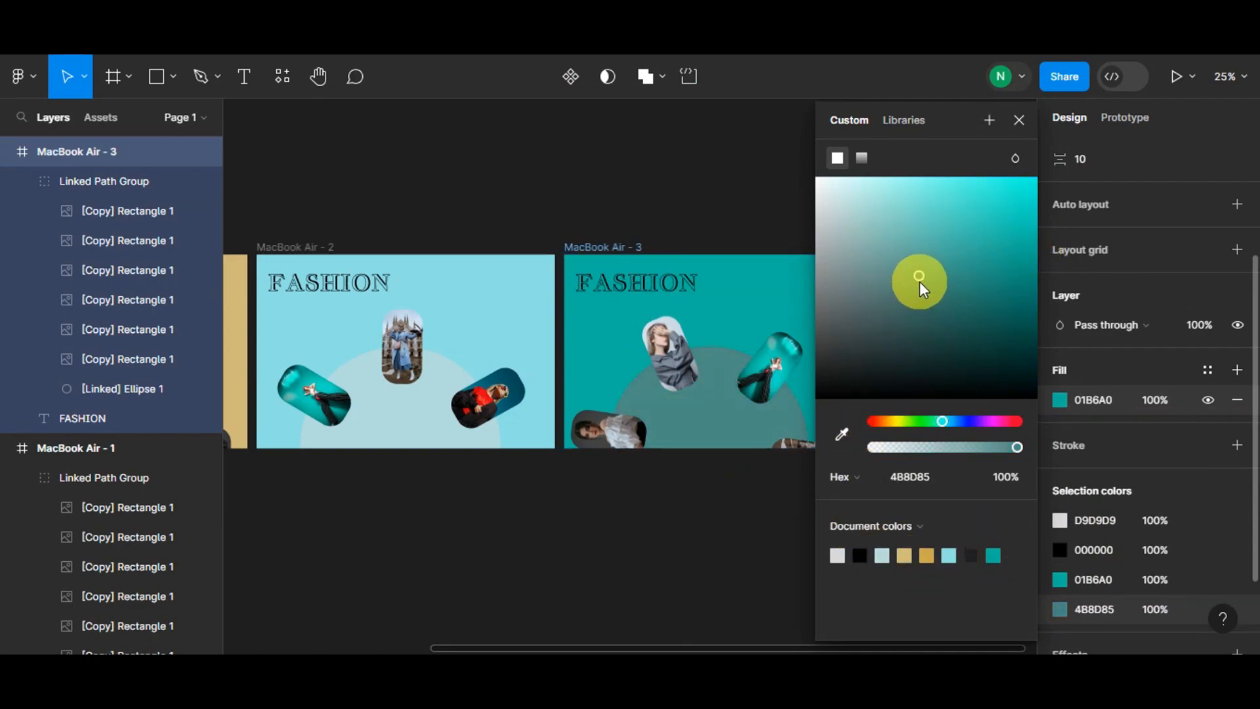
click(608, 634)
- Add a text layer reading SPIN THIS! in the first frame
scroll(601, 571, down, 2)
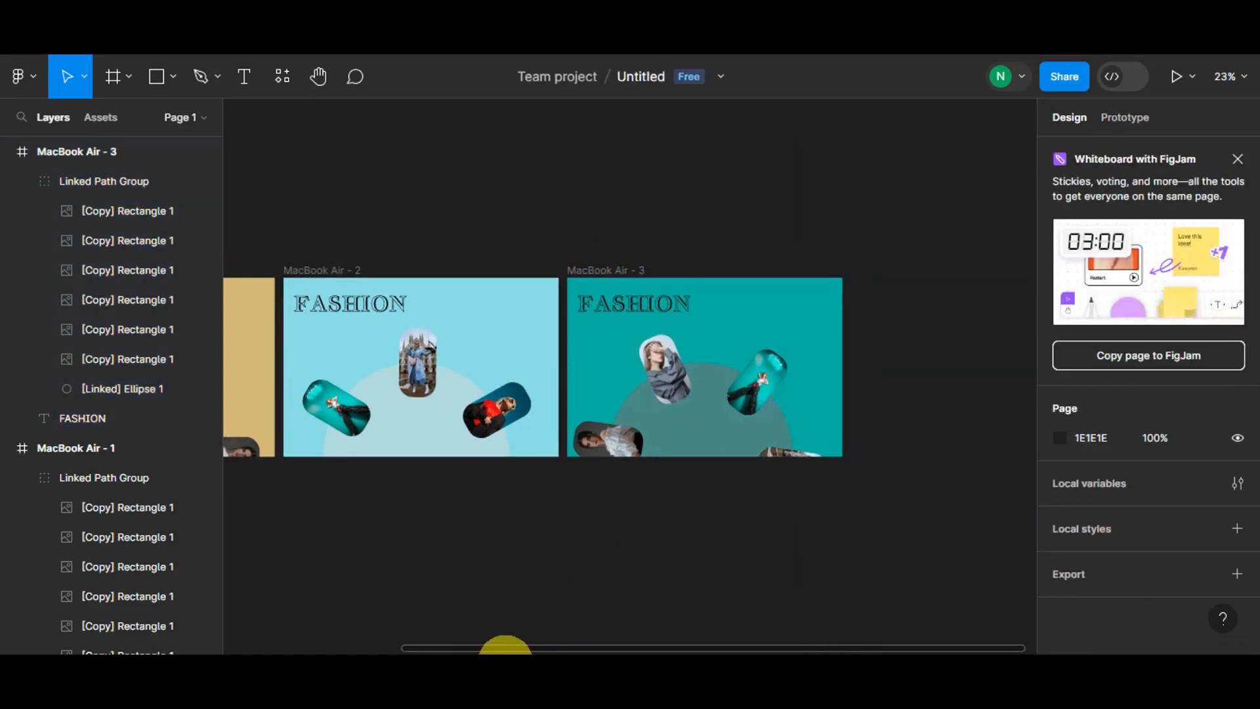
drag(507, 648, 325, 647)
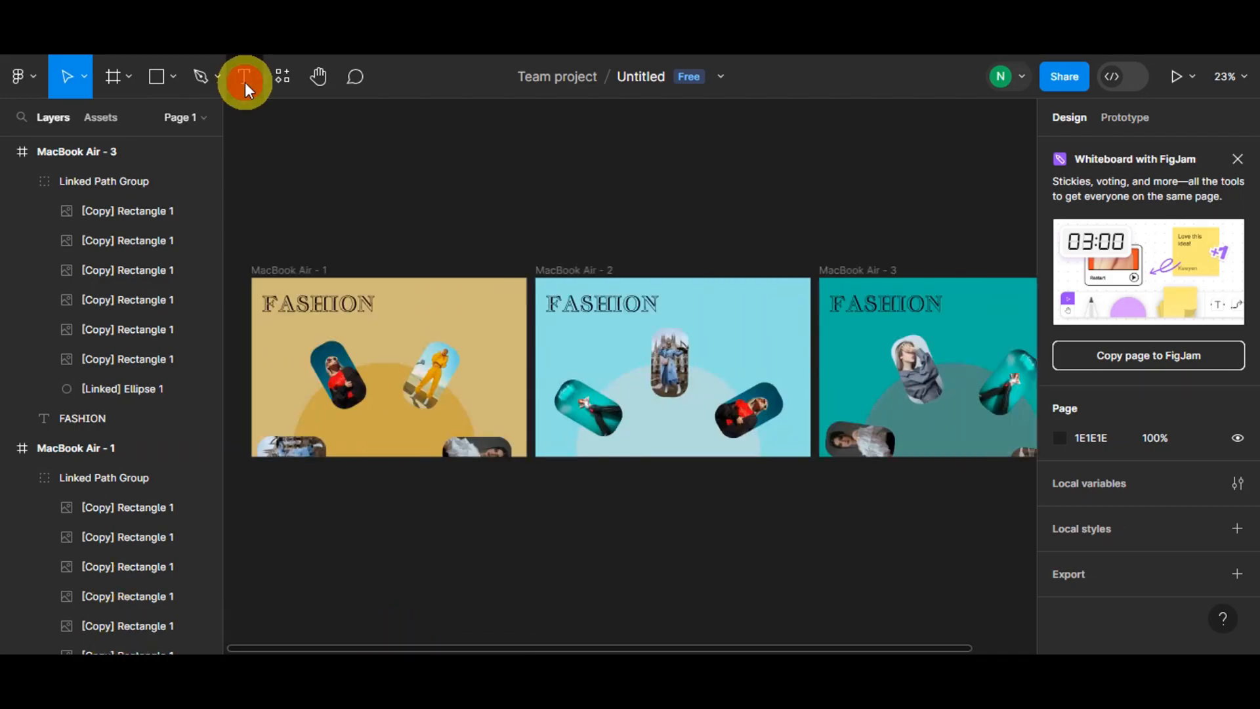
click(244, 76)
click(273, 340)
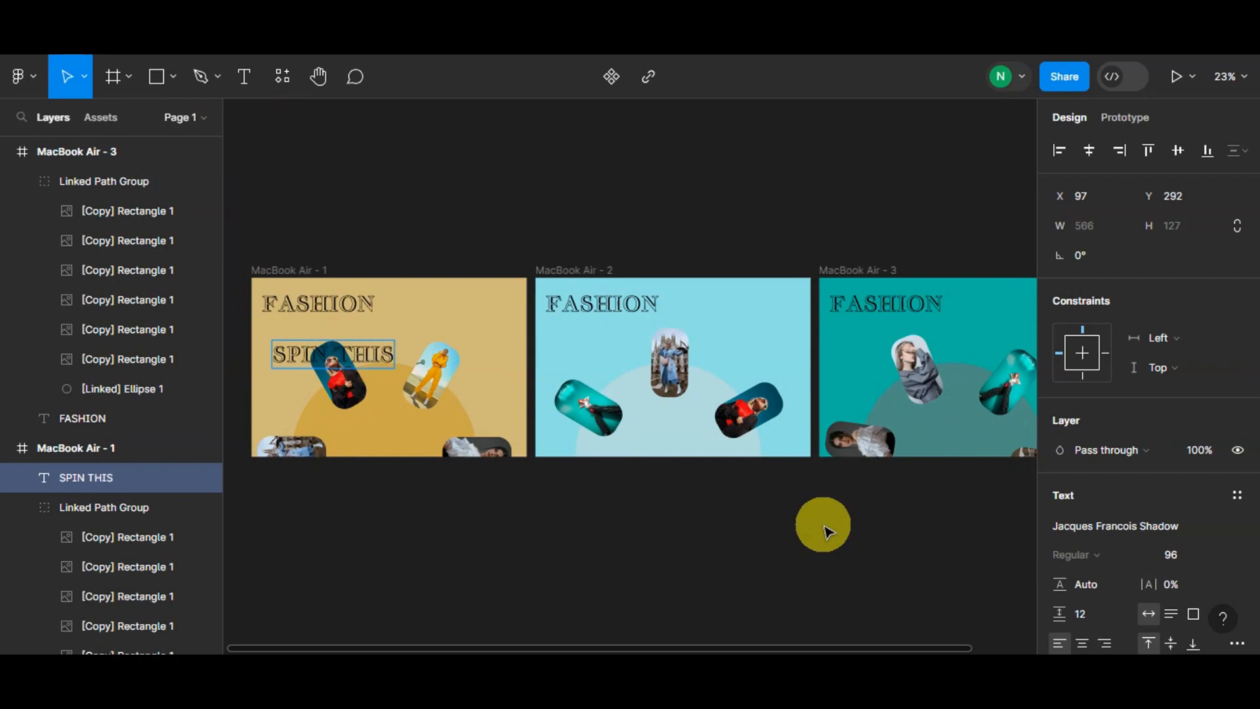
- Change the SPIN THIS! text's font to Istok Web
triple_click(335, 362)
scroll(1109, 413, down, 3)
click(1156, 340)
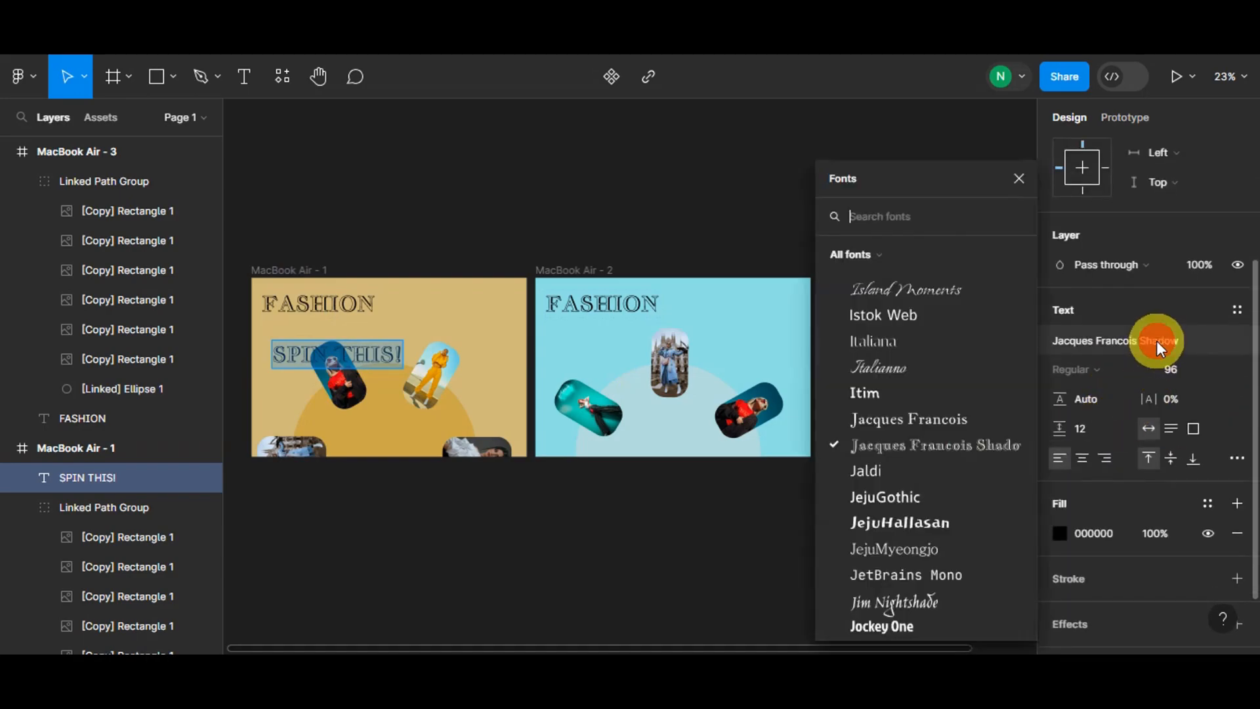
click(897, 312)
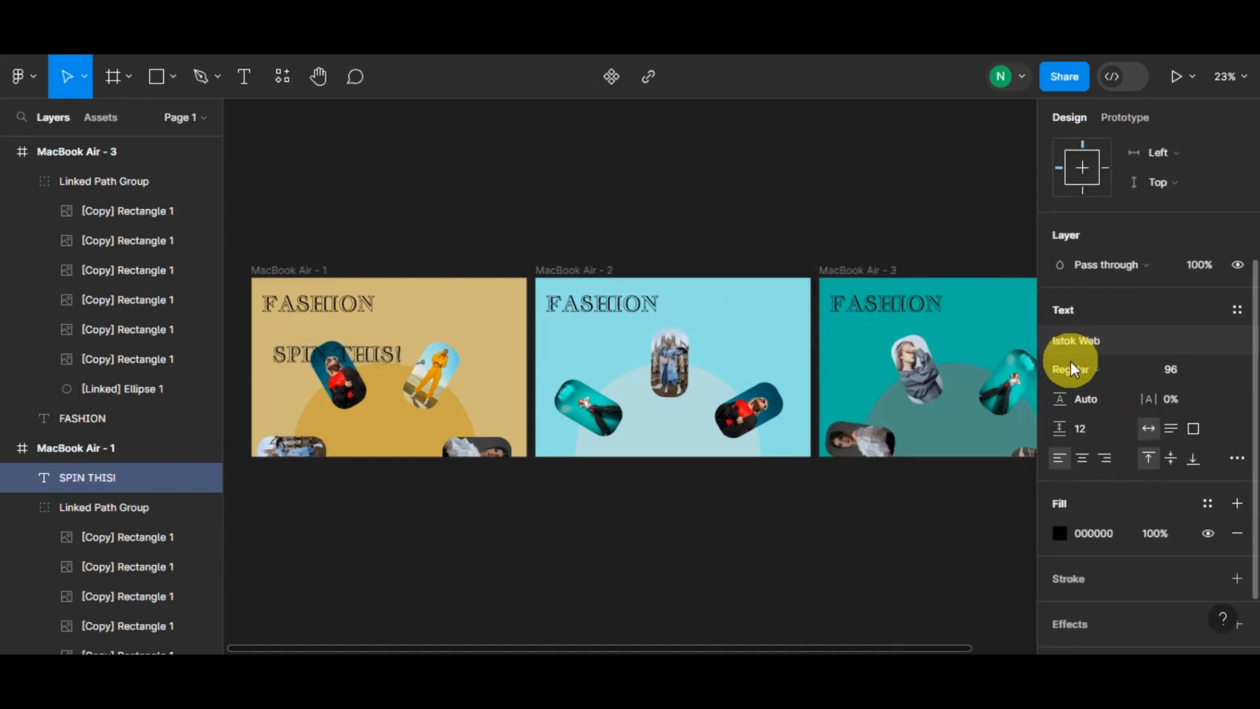
- Place SPIN THIS! beside the FASHION title and copy it into the second and third frames
click(372, 355)
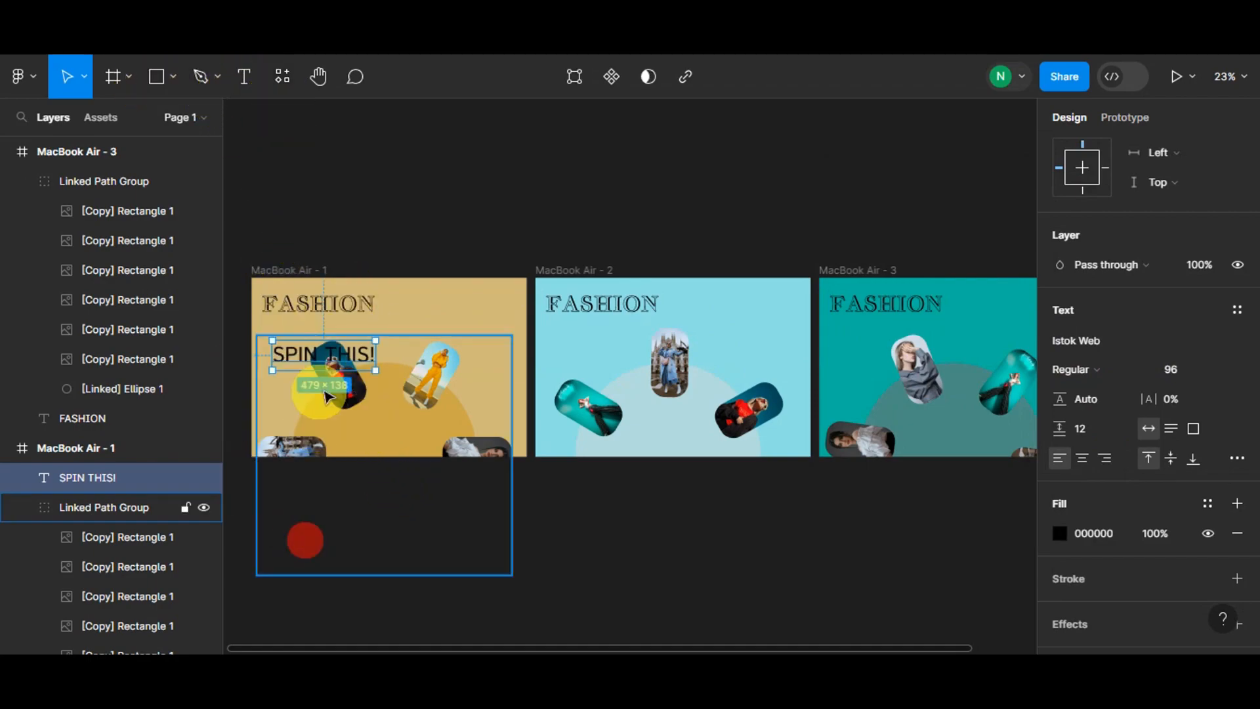
drag(345, 357, 453, 315)
drag(448, 312, 990, 305)
click(957, 244)
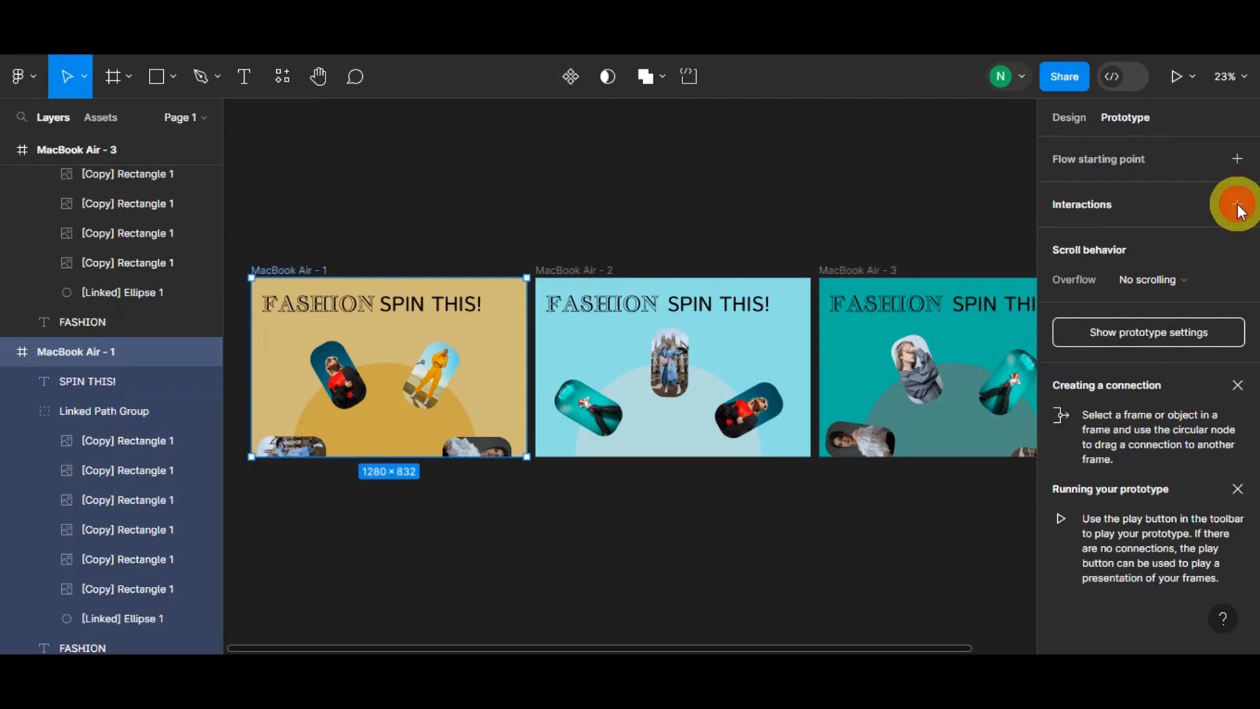
- Add an On drag prototype interaction to the first frame
click(1238, 205)
click(852, 234)
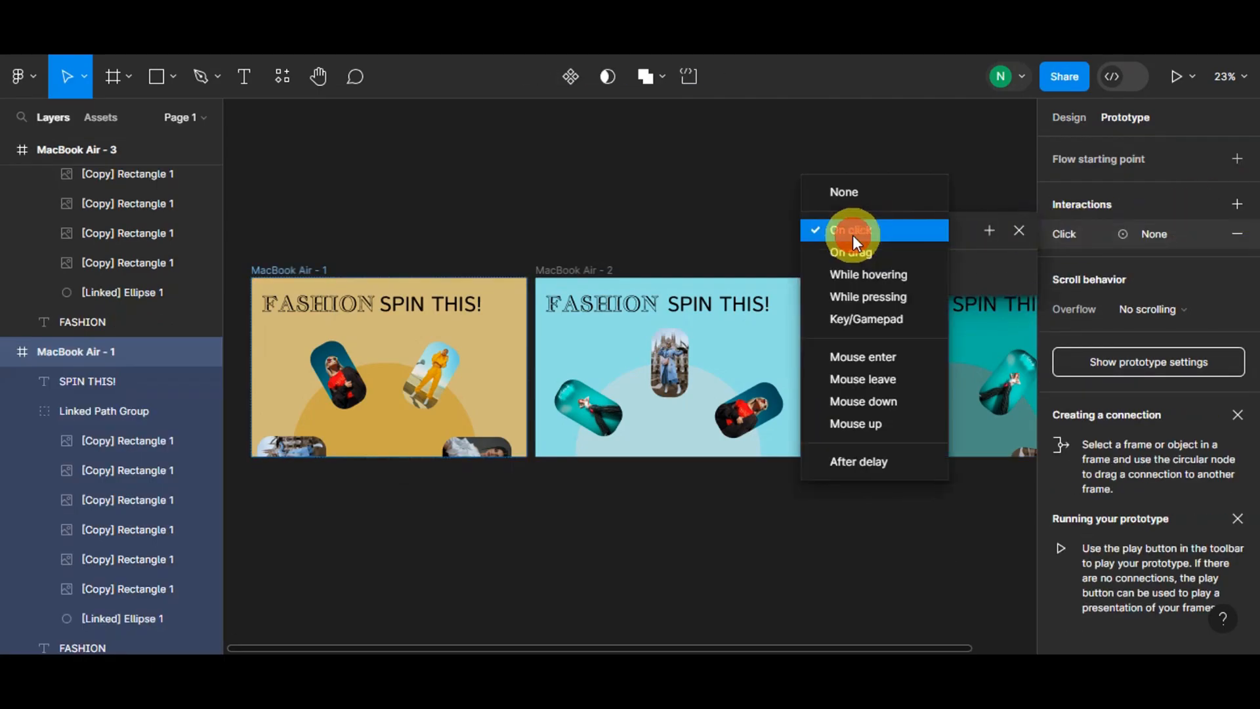
click(869, 250)
click(877, 284)
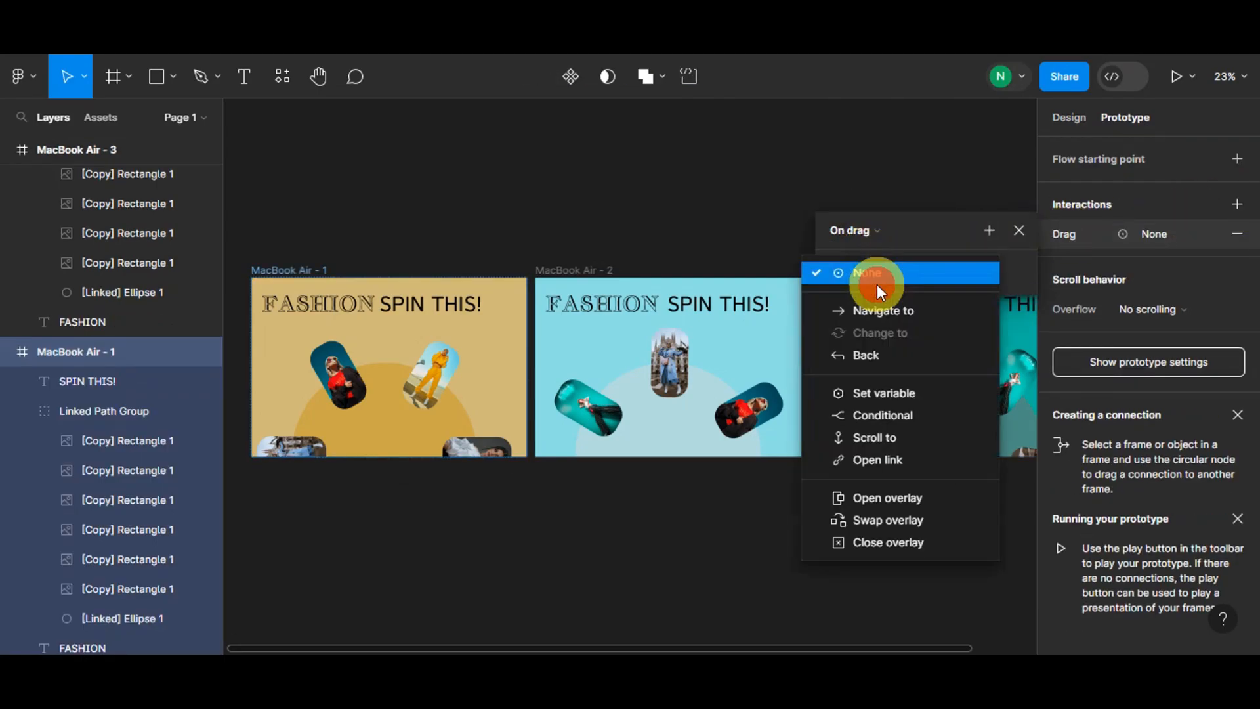
click(873, 305)
- Link the first frame to MacBook Air - 2 on click with Smart animate, Ease out, 300ms
drag(524, 361, 544, 367)
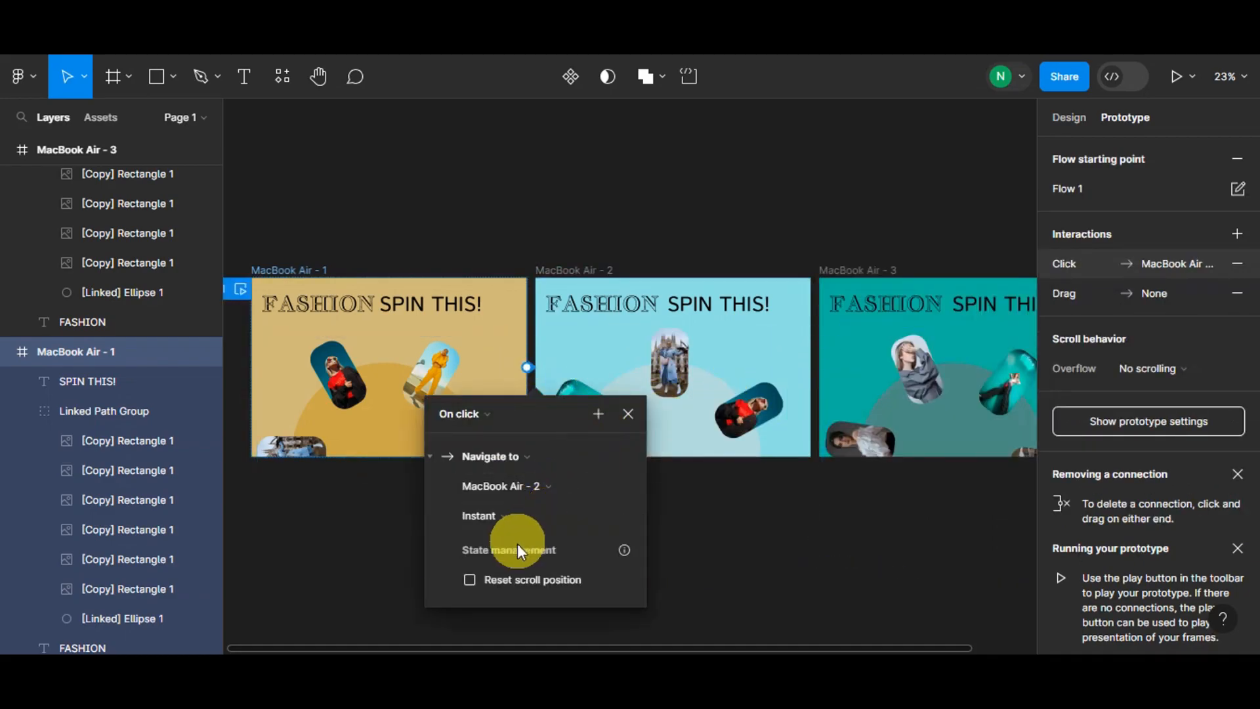
click(518, 519)
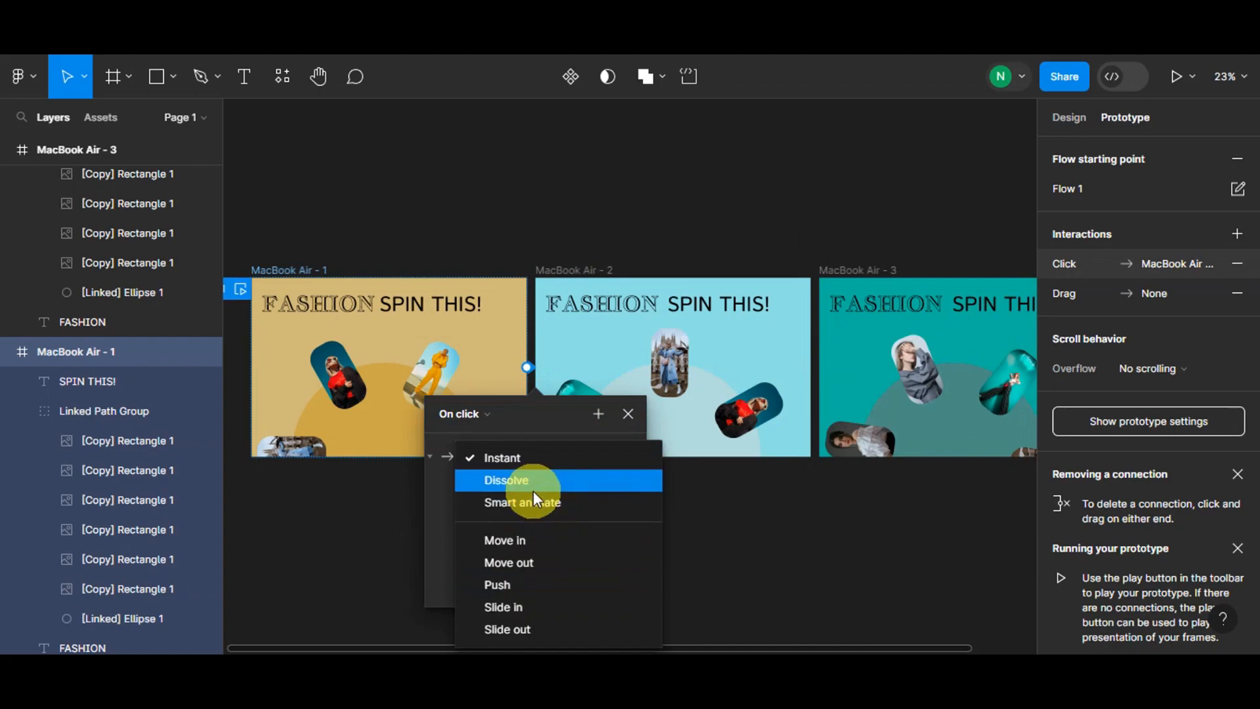
click(533, 494)
scroll(571, 510, down, 1)
click(572, 521)
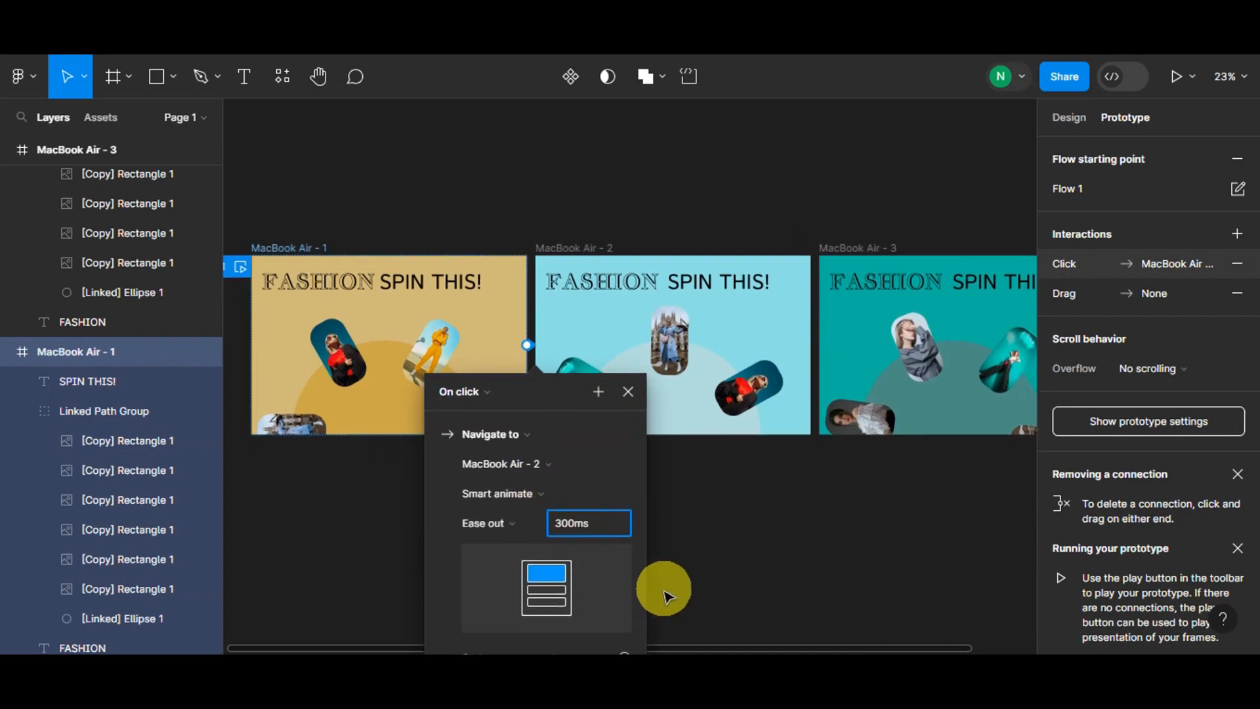
click(700, 557)
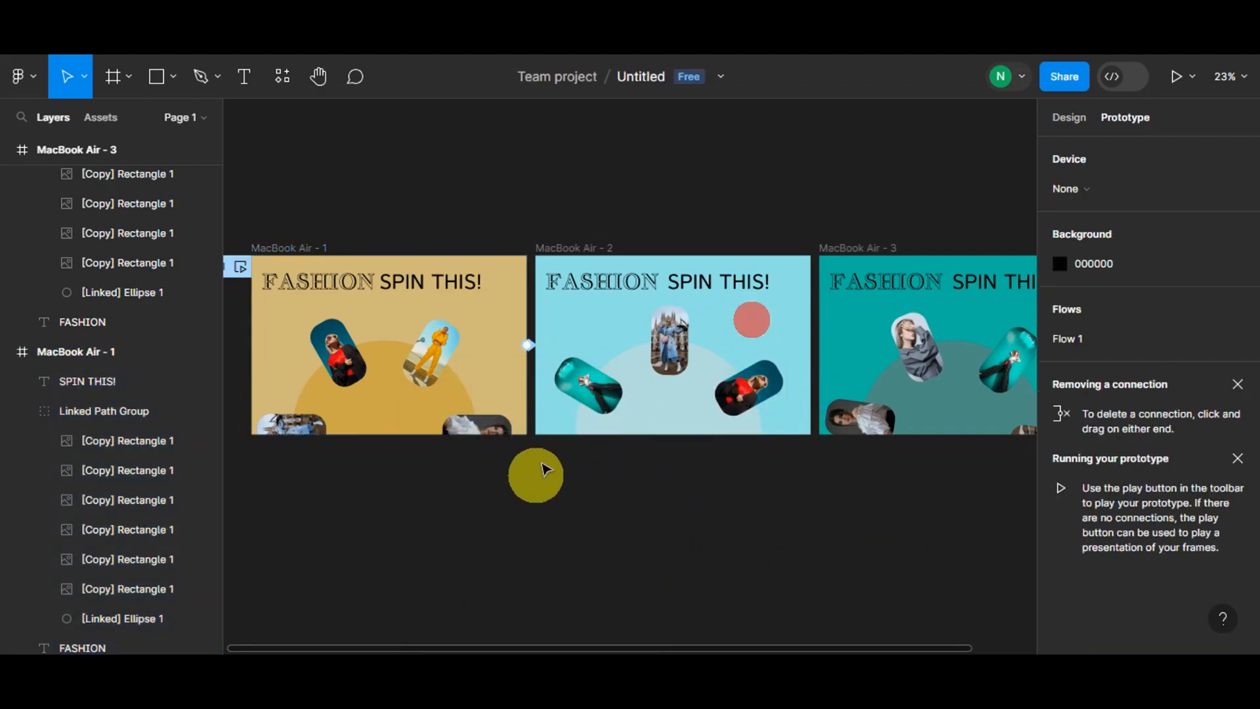
- Select the second frame for its prototype connection
click(550, 262)
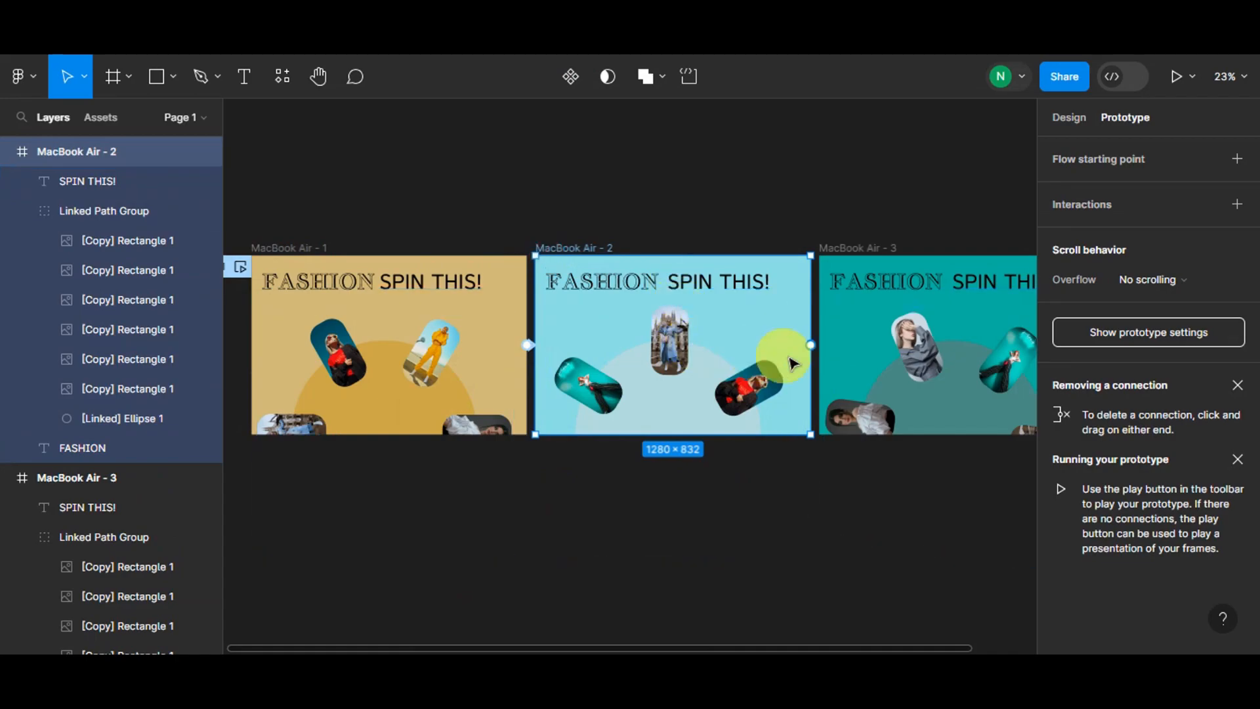